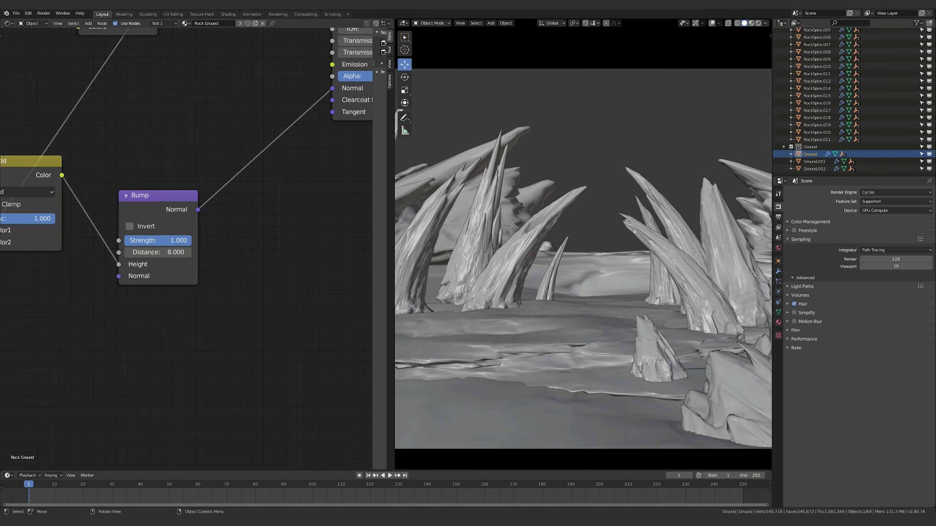
{"action": "scroll", "coordinate": [604, 244], "scroll_direction": "up", "scroll_amount": 2}
{"action": "scroll", "coordinate": [609, 240], "scroll_direction": "down", "scroll_amount": 6}
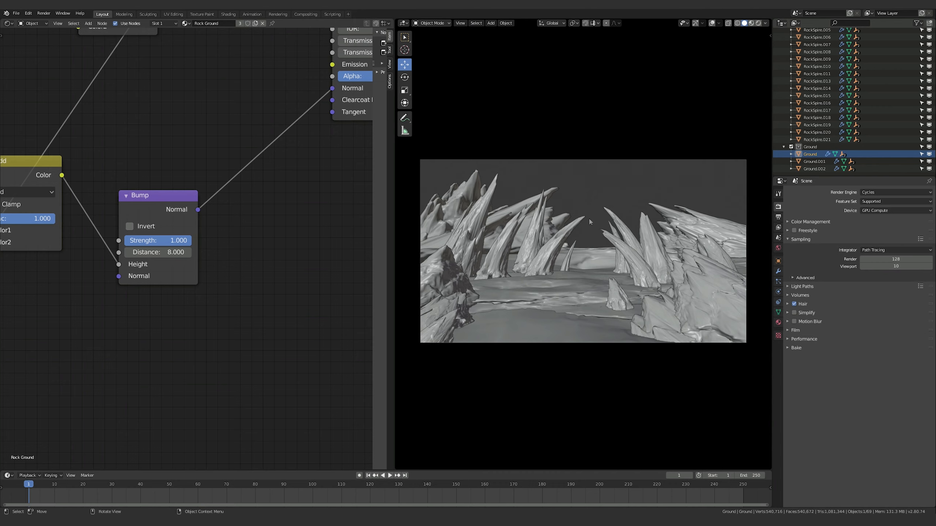
{"action": "scroll", "coordinate": [589, 221], "scroll_direction": "up", "scroll_amount": 1}
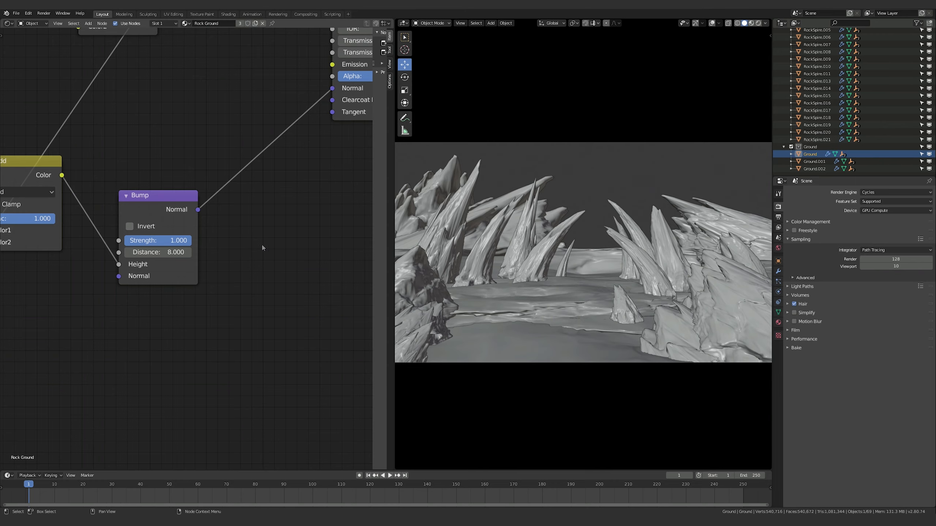
{"action": "scroll", "coordinate": [263, 243], "scroll_direction": "up", "scroll_amount": 2}
{"action": "scroll", "coordinate": [280, 237], "scroll_direction": "down", "scroll_amount": 6}
{"action": "middle_click_drag", "start_coordinate": [284, 221], "coordinate": [257, 287]}
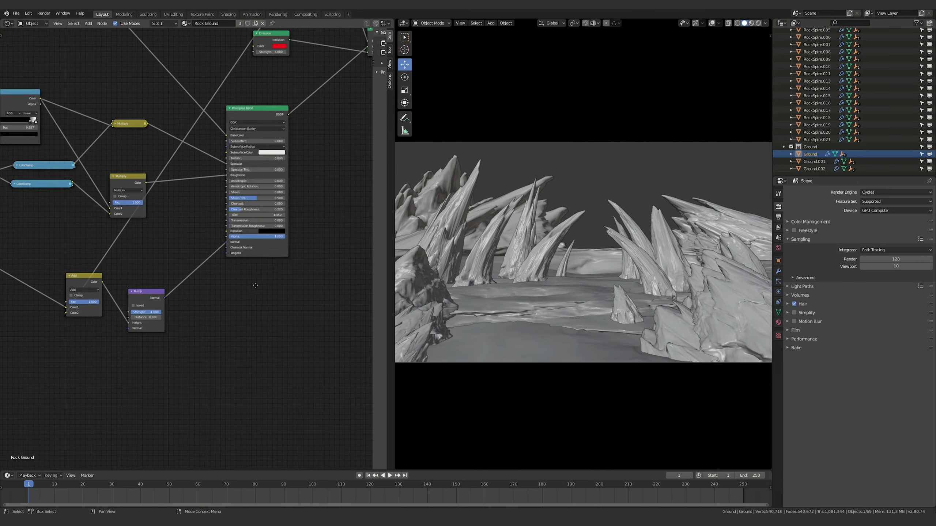
{"action": "middle_click_drag", "start_coordinate": [318, 188], "coordinate": [265, 328]}
{"action": "scroll", "coordinate": [265, 328], "scroll_direction": "down", "scroll_amount": 7}
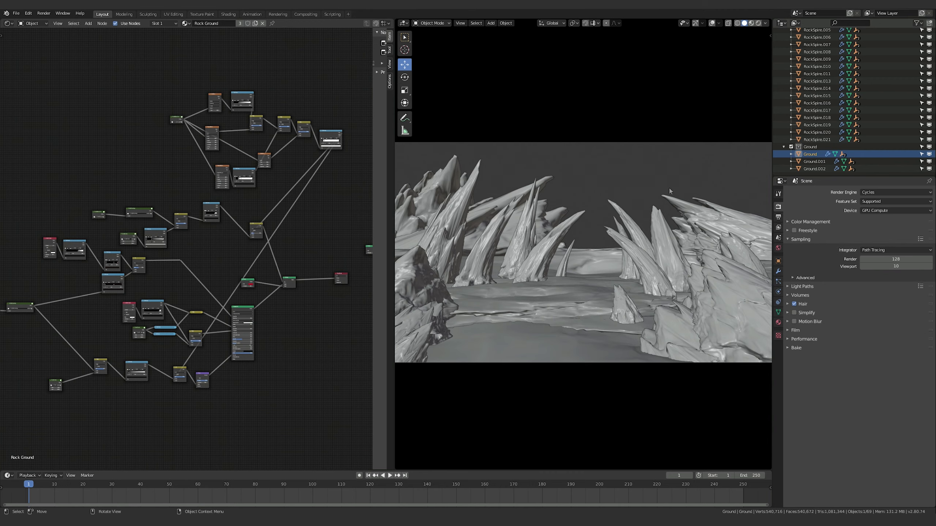
Step: Switch the Shader Editor from the object material to the World shader and open the world's surface properties
{"action": "left_click", "coordinate": [8, 23]}
{"action": "left_click", "coordinate": [27, 75]}
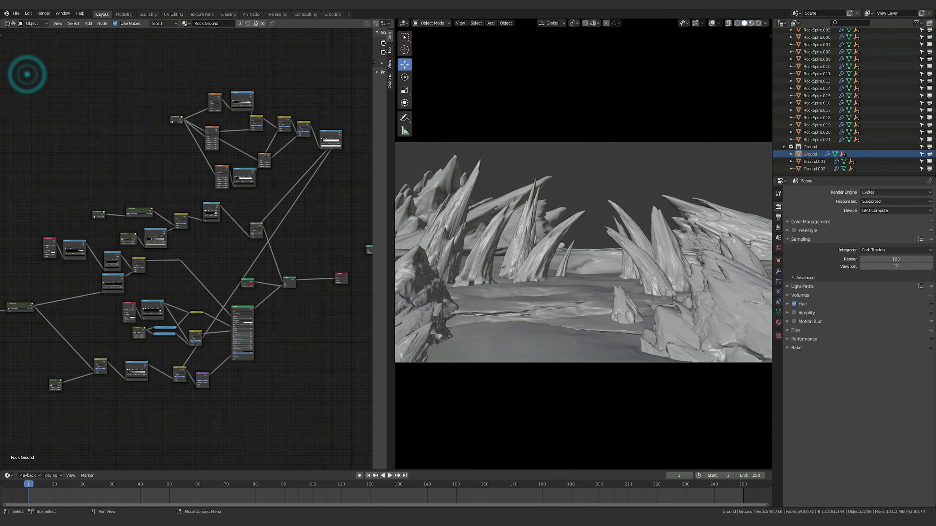
{"action": "left_click", "coordinate": [42, 25]}
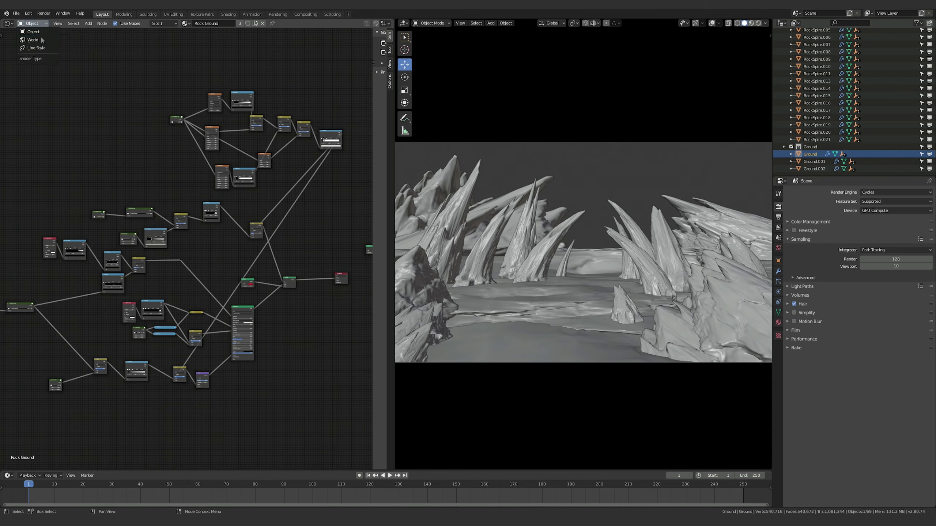
{"action": "left_click", "coordinate": [39, 39]}
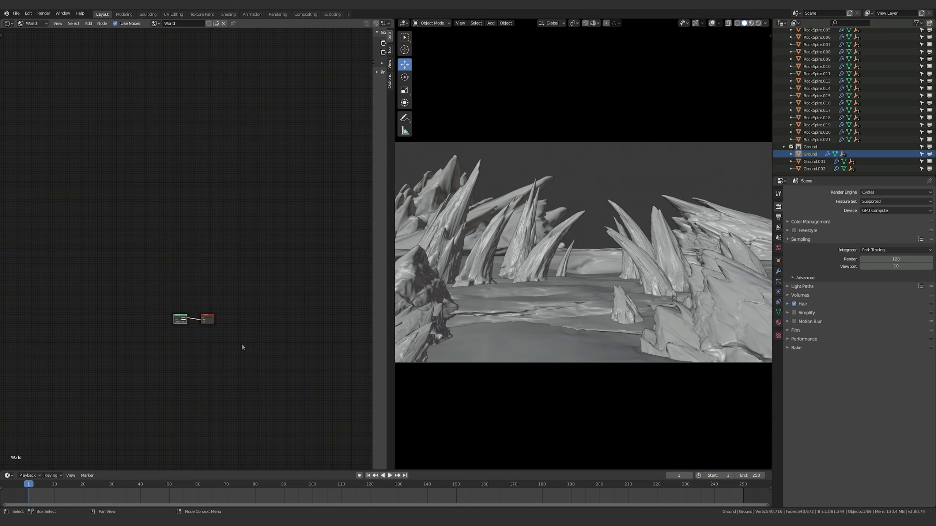
{"action": "left_click", "coordinate": [778, 248]}
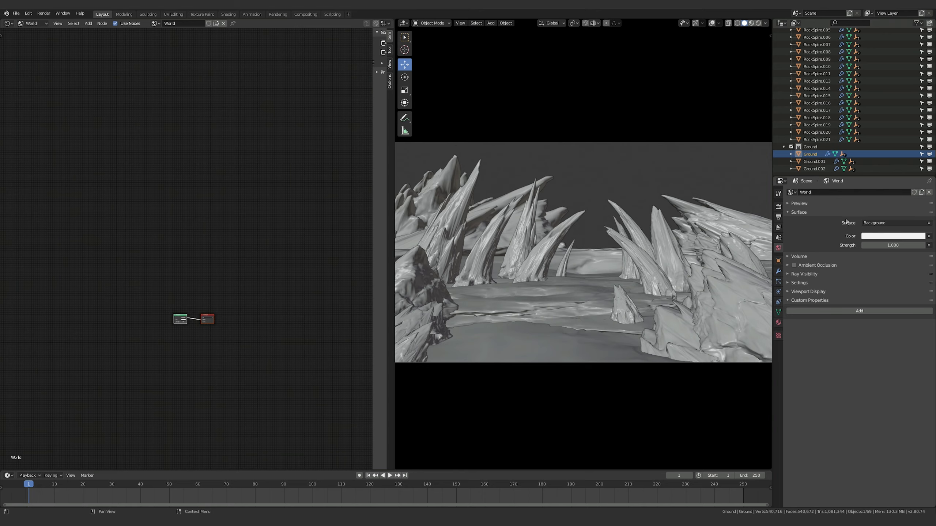
{"action": "left_click", "coordinate": [899, 223]}
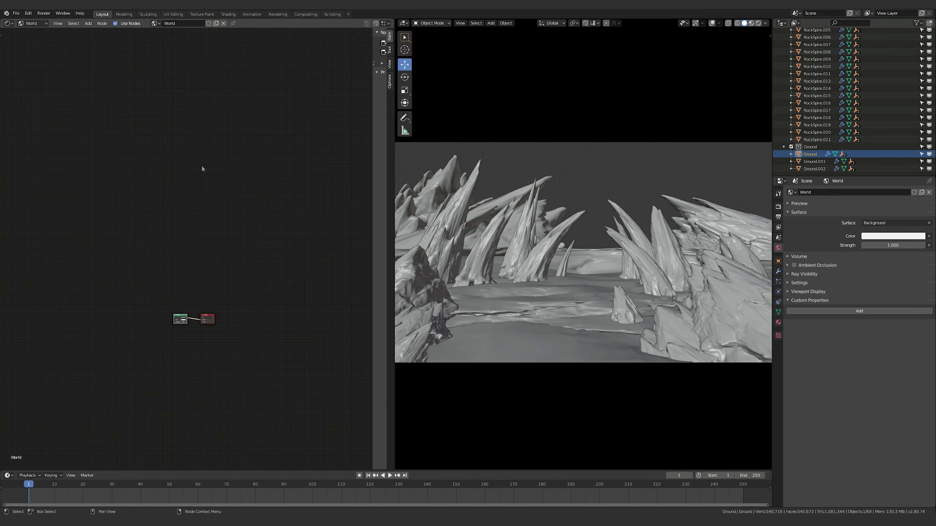
Step: Rearrange the Background and World Output nodes in the World shader, leaving more space between them
{"action": "scroll", "coordinate": [179, 292], "scroll_direction": "up", "scroll_amount": 7}
{"action": "middle_click_drag", "start_coordinate": [267, 309], "coordinate": [232, 164]}
{"action": "scroll", "coordinate": [231, 289], "scroll_direction": "up", "scroll_amount": 5}
{"action": "scroll", "coordinate": [170, 263], "scroll_direction": "up", "scroll_amount": 2}
{"action": "middle_click_drag", "start_coordinate": [134, 227], "coordinate": [195, 277]}
{"action": "left_click", "coordinate": [8, 23]}
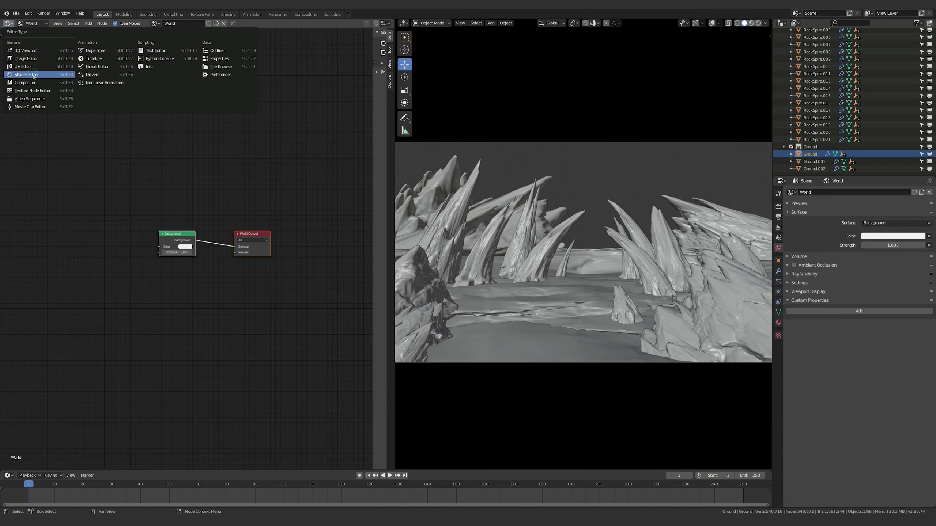
{"action": "left_click", "coordinate": [33, 76]}
{"action": "scroll", "coordinate": [284, 268], "scroll_direction": "up", "scroll_amount": 2}
{"action": "scroll", "coordinate": [250, 293], "scroll_direction": "down", "scroll_amount": 1}
{"action": "scroll", "coordinate": [234, 292], "scroll_direction": "up", "scroll_amount": 2}
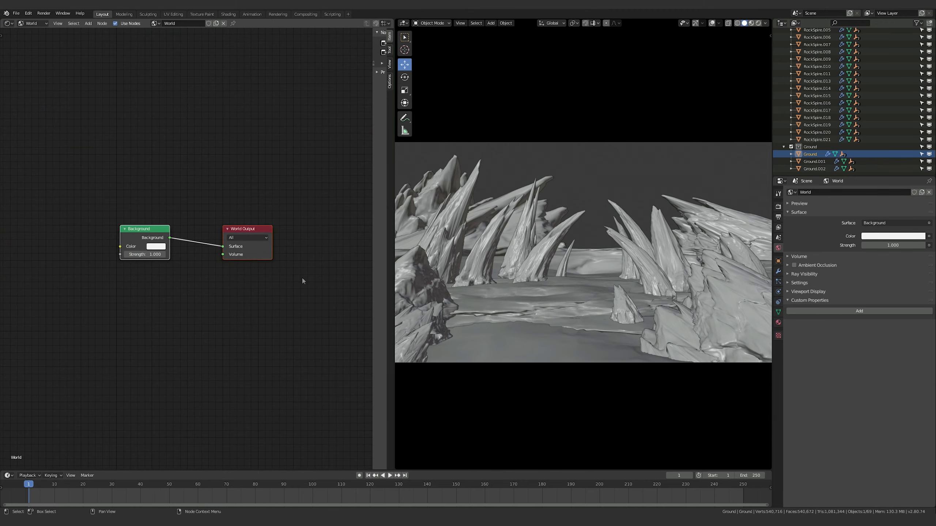
{"action": "left_click_drag", "start_coordinate": [145, 237], "coordinate": [152, 246]}
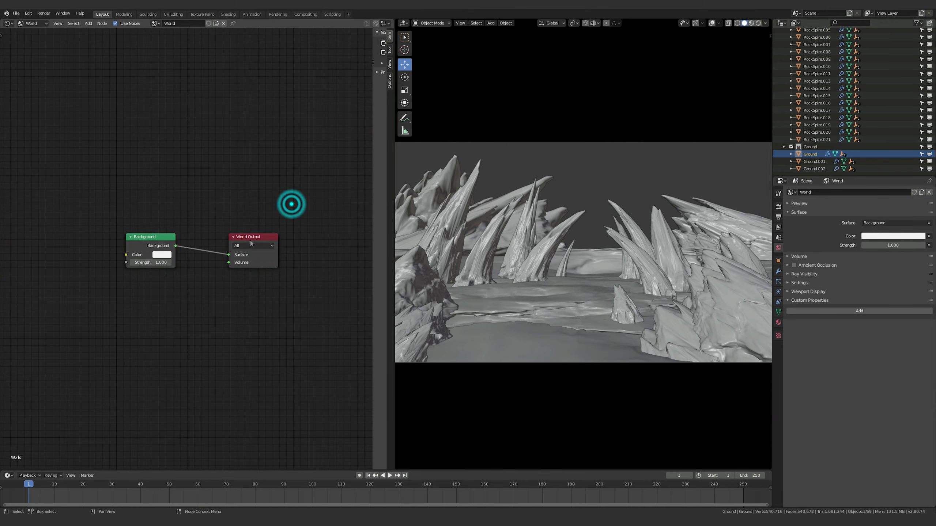
{"action": "left_click_drag", "start_coordinate": [235, 243], "coordinate": [250, 240]}
{"action": "left_click_drag", "start_coordinate": [143, 243], "coordinate": [146, 242]}
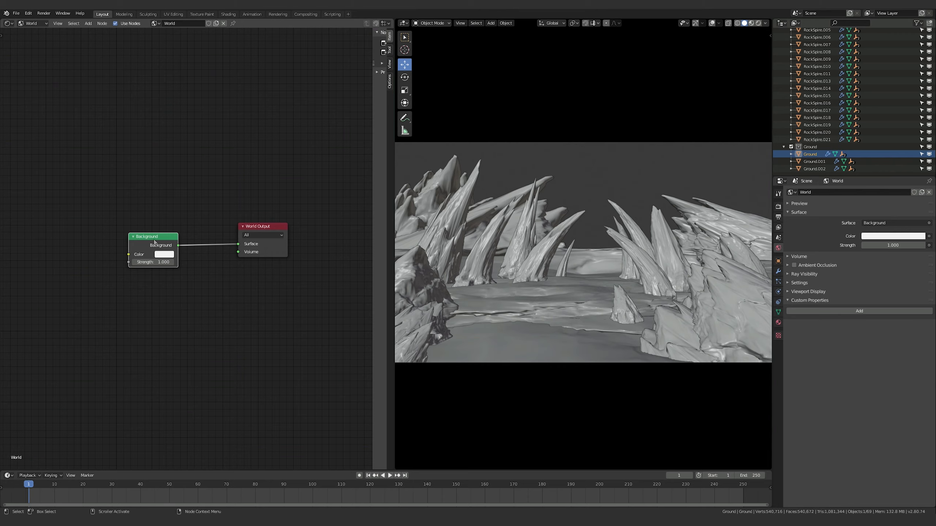
{"action": "left_click_drag", "start_coordinate": [253, 236], "coordinate": [264, 237]}
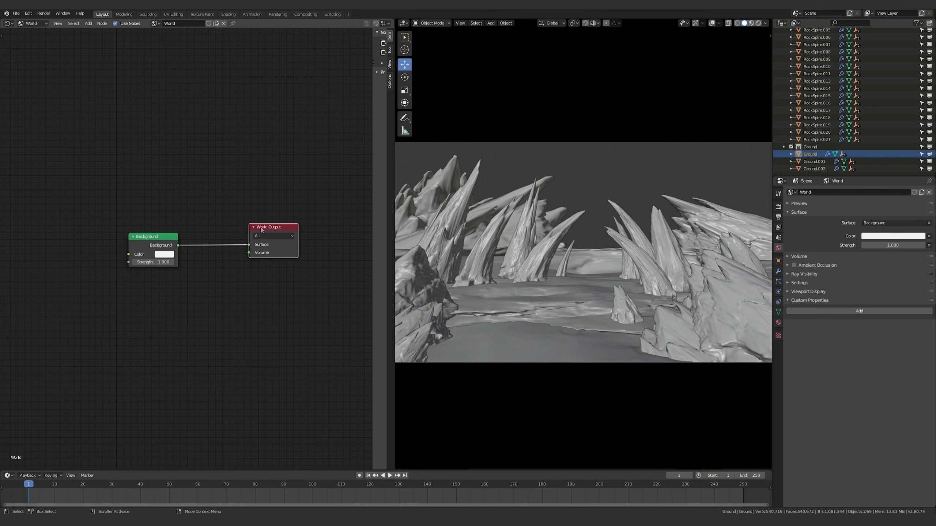
{"action": "left_click", "coordinate": [273, 337]}
{"action": "left_click_drag", "start_coordinate": [141, 238], "coordinate": [155, 234]}
{"action": "left_click", "coordinate": [228, 323]}
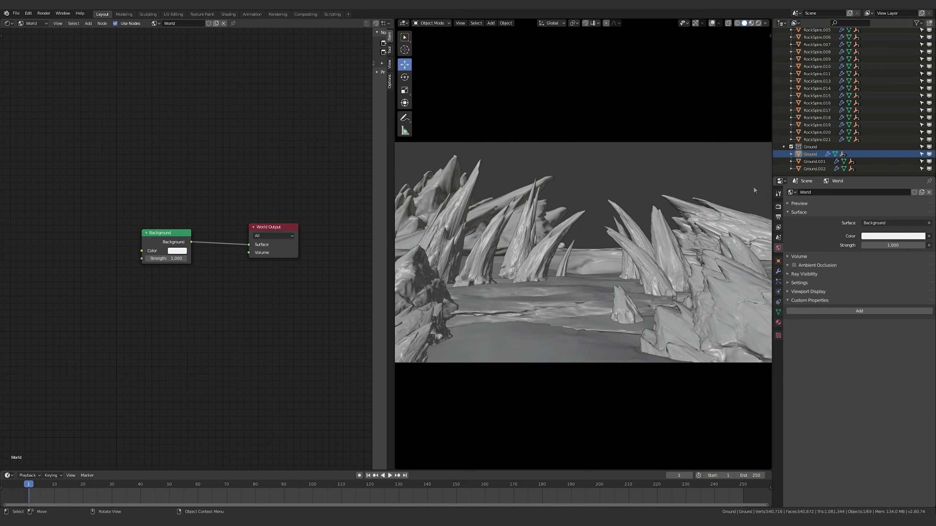
Step: Define a narrow render region over the sky between the rock spires in the camera view
{"action": "scroll", "coordinate": [616, 232], "scroll_direction": "up", "scroll_amount": 4}
{"action": "scroll", "coordinate": [618, 238], "scroll_direction": "down", "scroll_amount": 2}
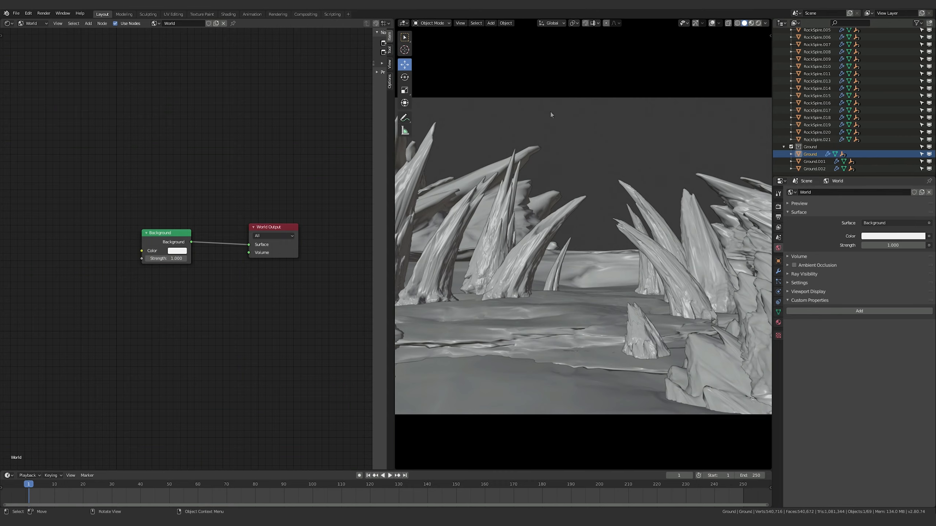
{"action": "key", "text": "ctrl"}
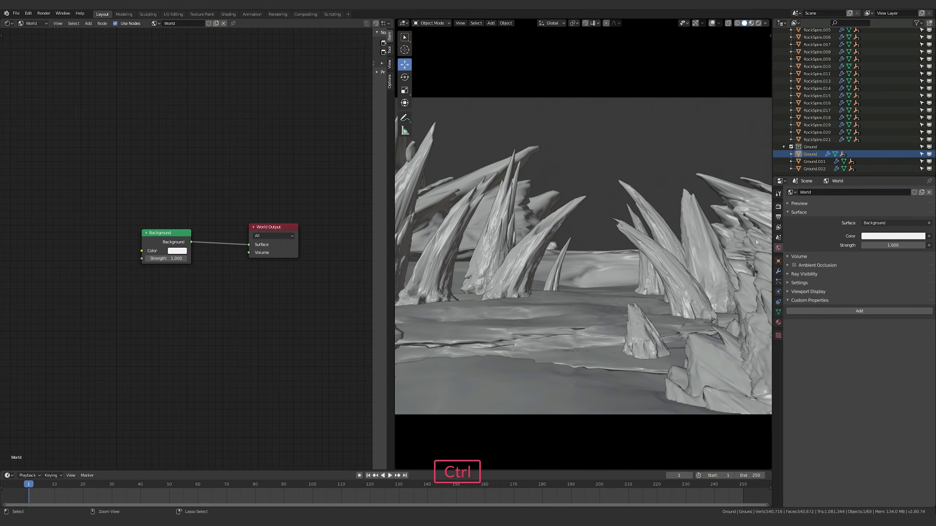
{"action": "key", "text": "ctrl+b"}
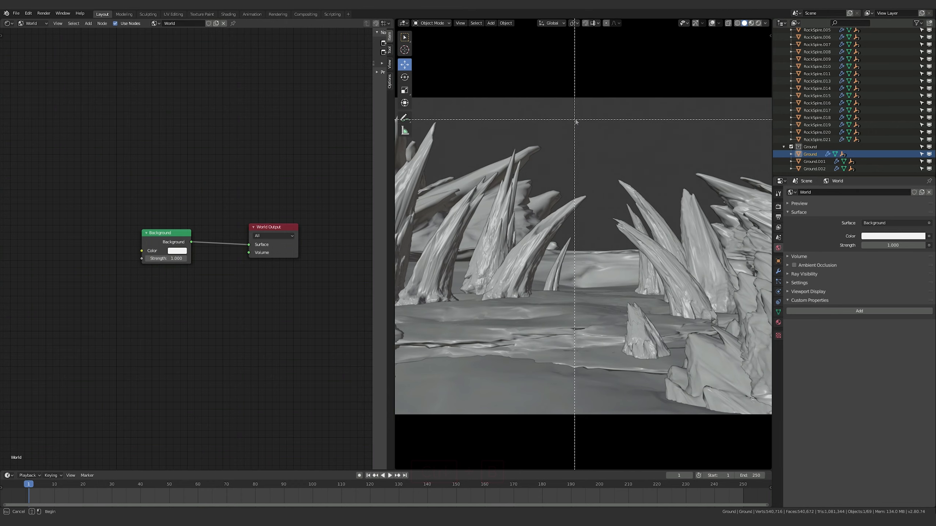
{"action": "left_click_drag", "start_coordinate": [556, 83], "coordinate": [642, 272]}
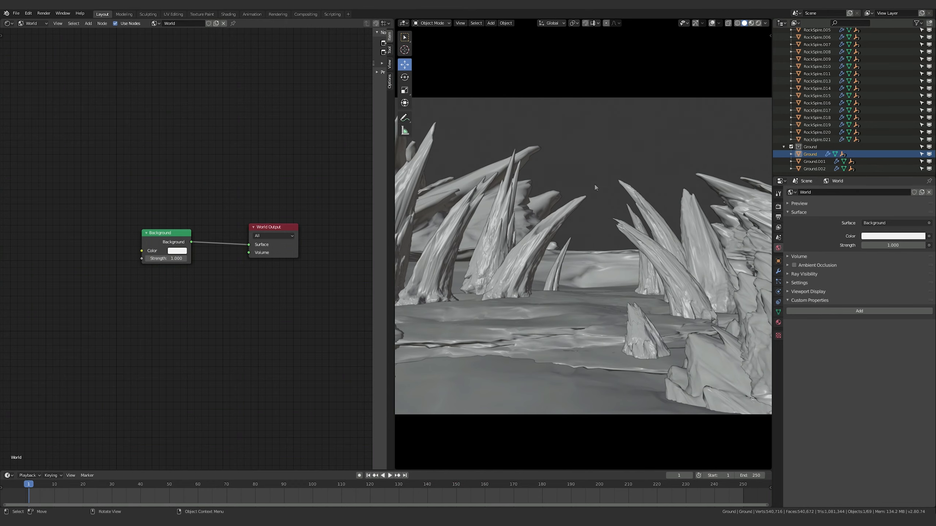
Step: Show the viewport overlays and gizmos, and set the 3D view to Rendered shading
{"action": "left_click", "coordinate": [712, 23]}
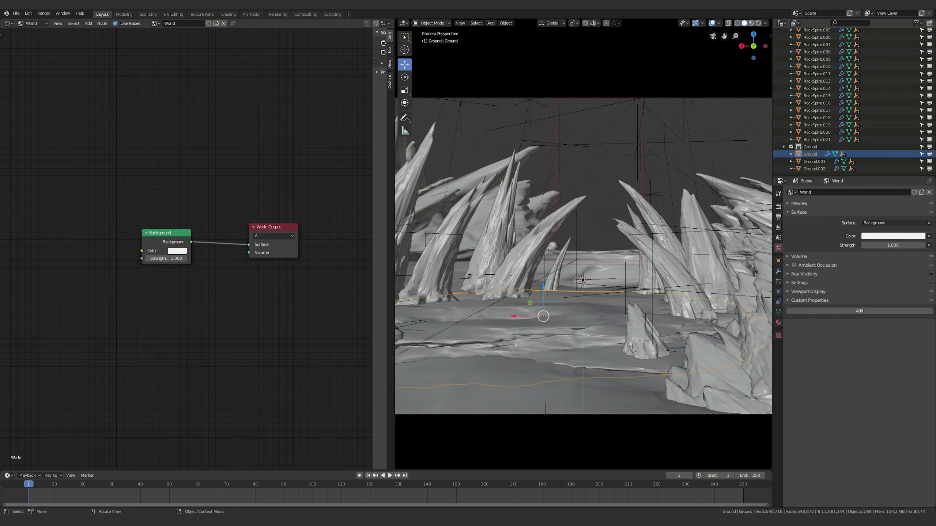
{"action": "left_click", "coordinate": [695, 23]}
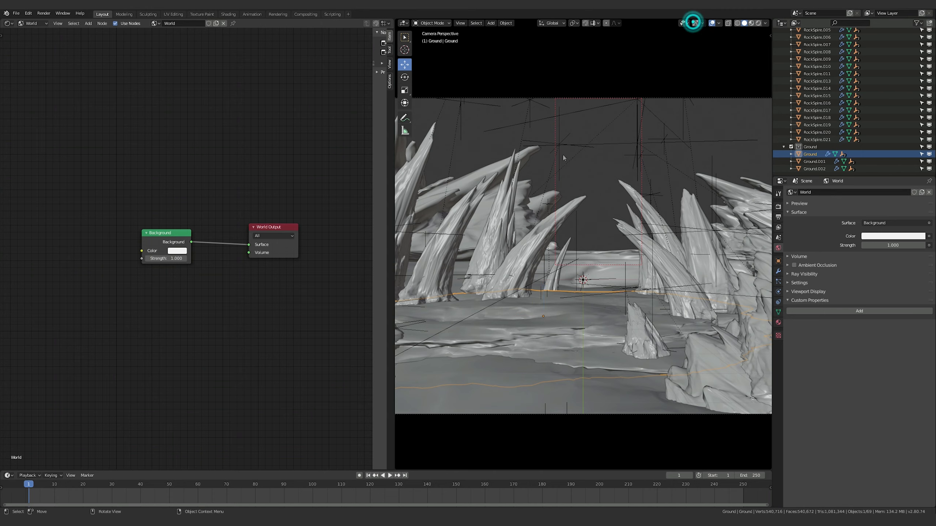
{"action": "left_click", "coordinate": [692, 24]}
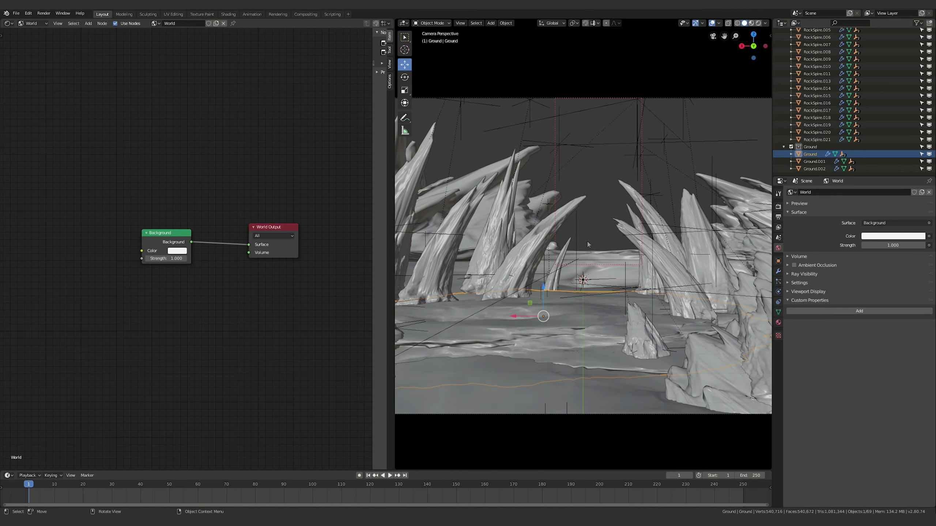
{"action": "key", "text": "z"}
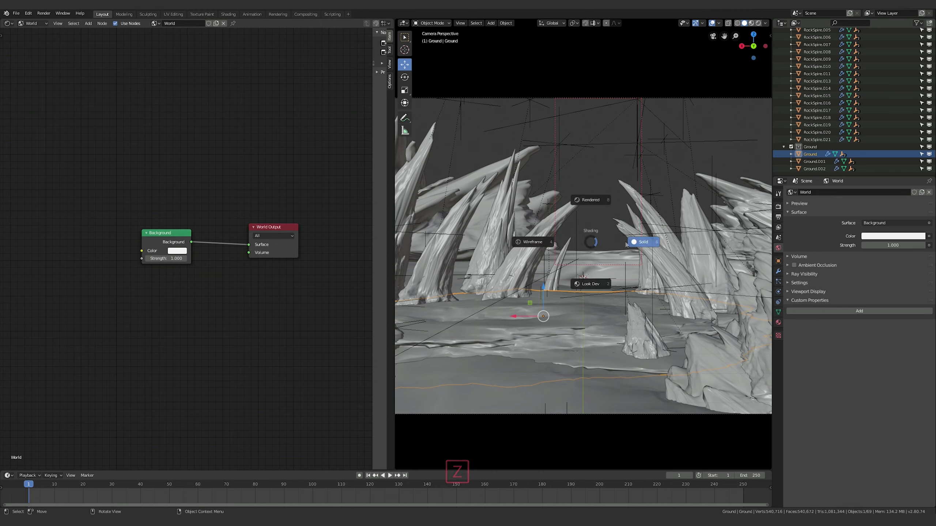
{"action": "left_click", "coordinate": [589, 199]}
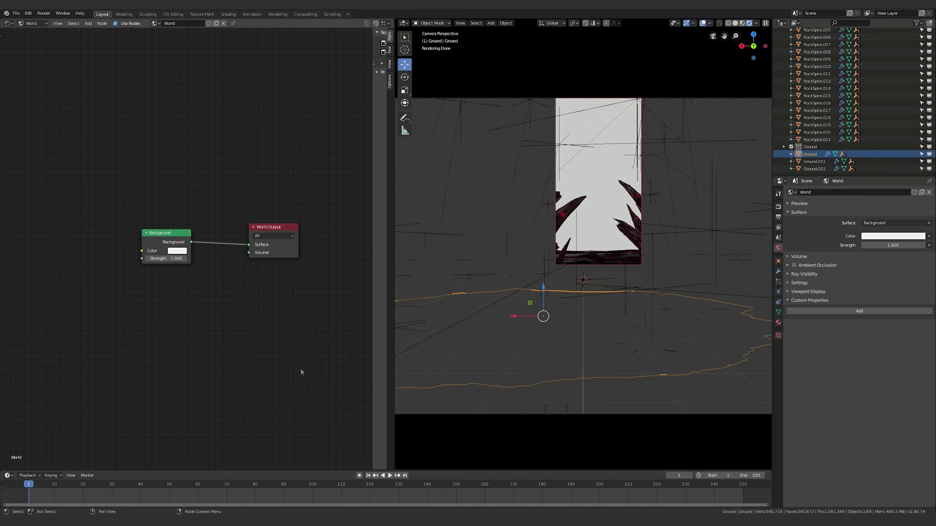
Step: Add a Gradient Texture node before the Background node and connect its Fac output to the Background's Color input
{"action": "middle_click_drag", "start_coordinate": [138, 358], "coordinate": [161, 373]}
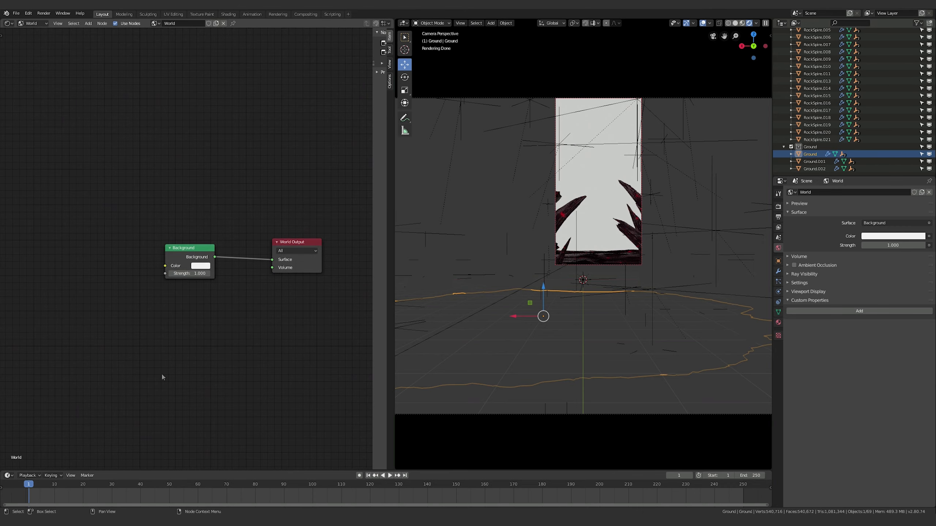
{"action": "middle_click_drag", "start_coordinate": [245, 337], "coordinate": [252, 354]}
{"action": "scroll", "coordinate": [251, 354], "scroll_direction": "down", "scroll_amount": 3}
{"action": "middle_click_drag", "start_coordinate": [118, 269], "coordinate": [149, 258]}
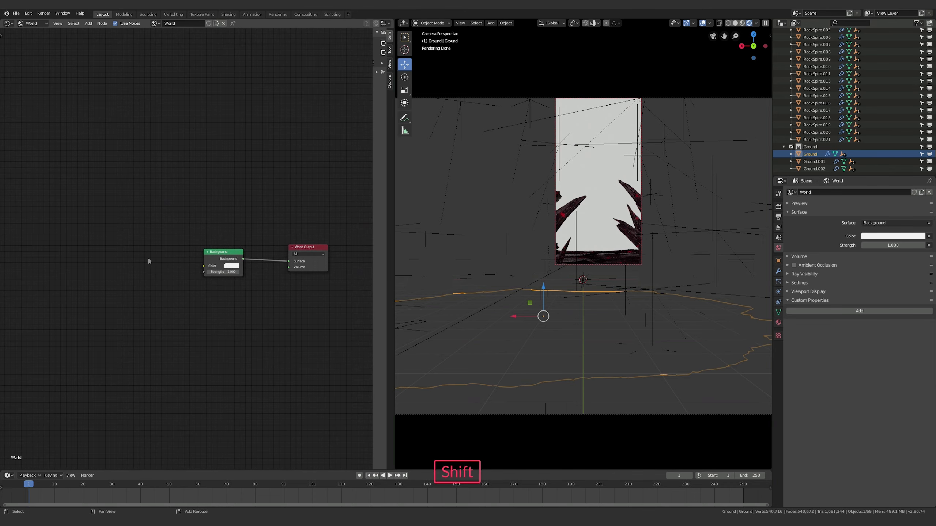
{"action": "key", "text": "shift+a"}
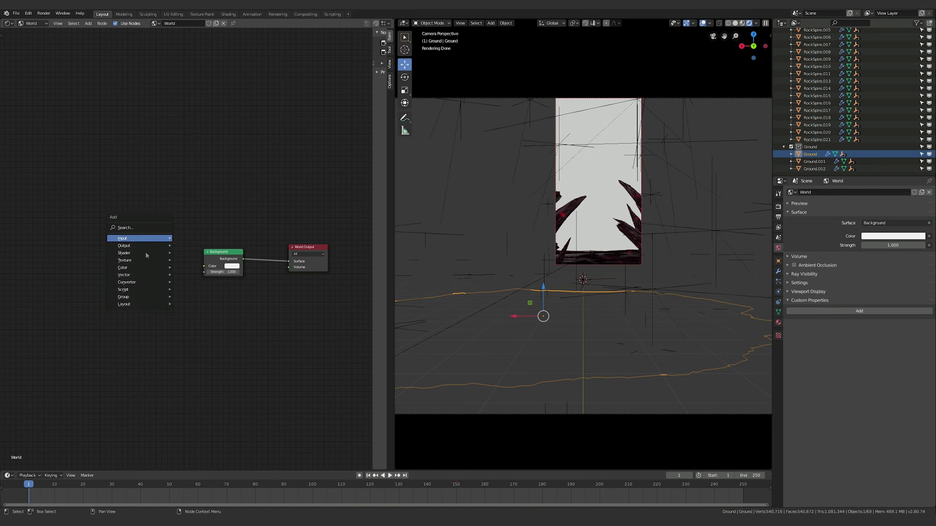
{"action": "mouse_move", "coordinate": [146, 260]}
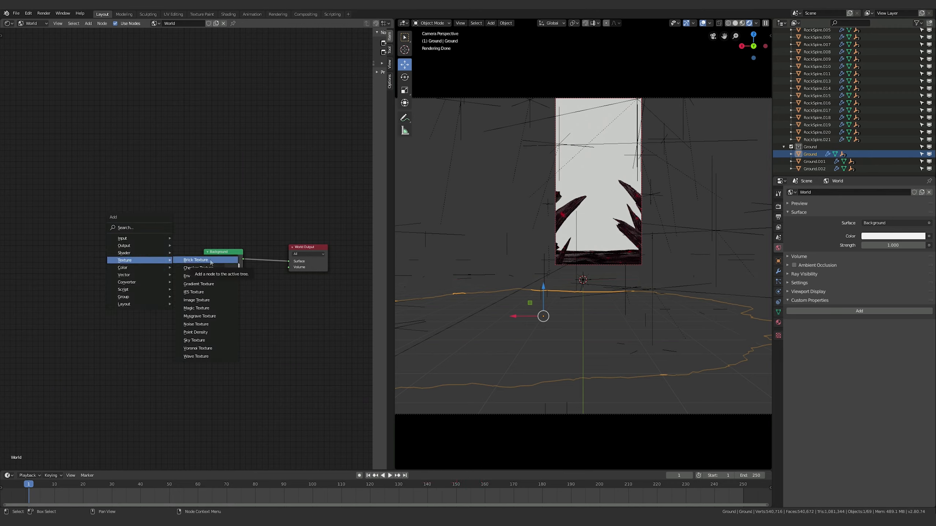
{"action": "left_click", "coordinate": [209, 284]}
{"action": "left_click", "coordinate": [98, 280]}
{"action": "left_click_drag", "start_coordinate": [119, 287], "coordinate": [204, 266]}
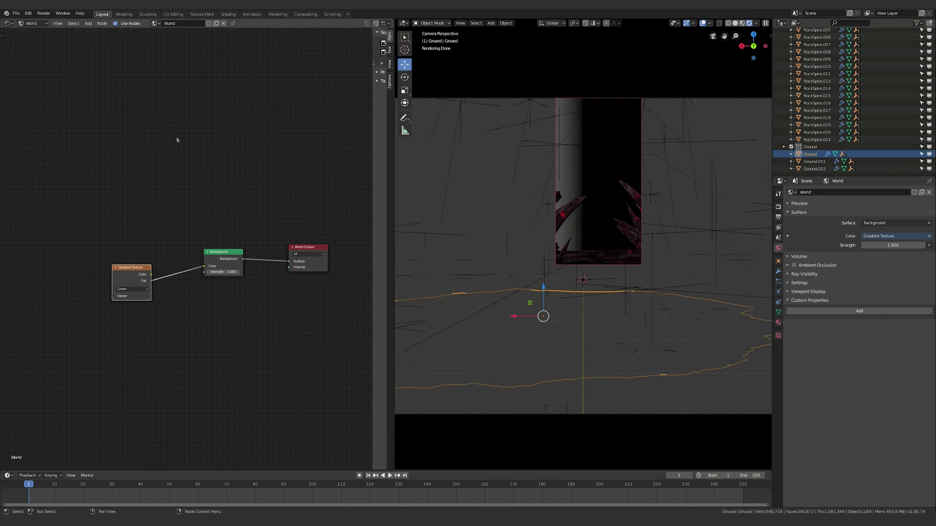
Step: Add a Texture Coordinate node to the World shader, above and to the left of the Gradient Texture node
{"action": "left_click", "coordinate": [200, 151]}
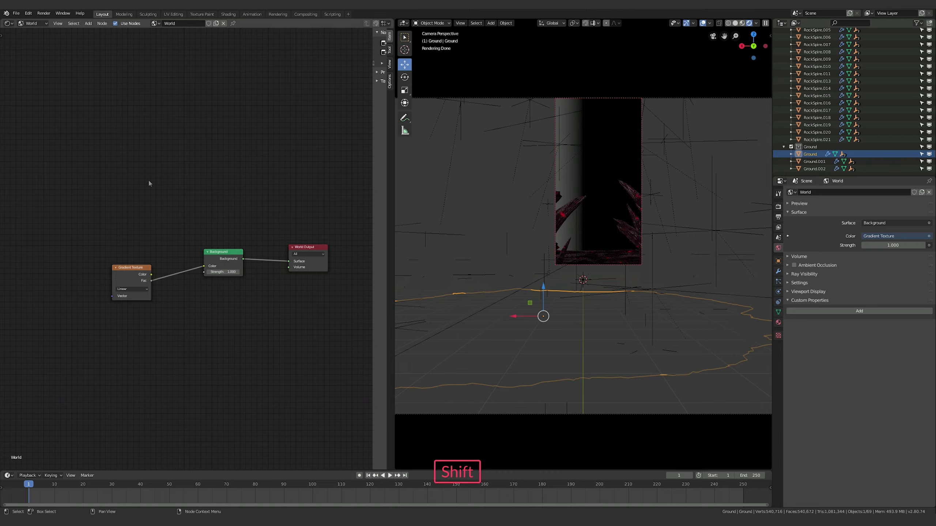
{"action": "key", "text": "shift+a"}
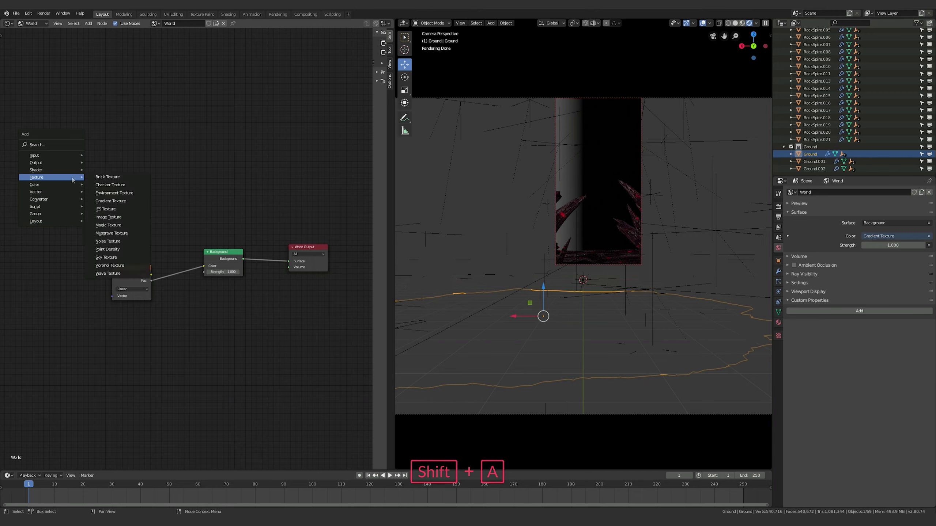
{"action": "left_click", "coordinate": [60, 144]}
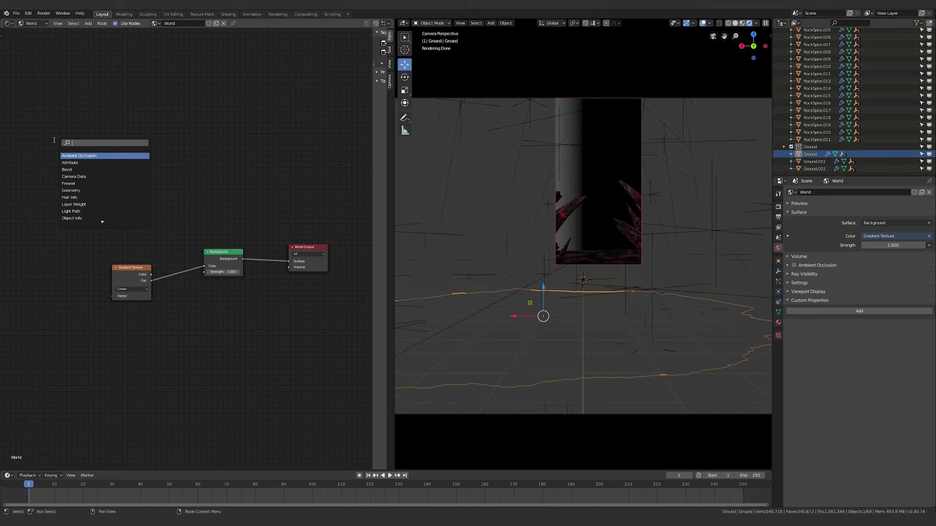
{"action": "type", "text": "text"}
{"action": "key", "text": "Return"}
{"action": "left_click", "coordinate": [54, 140]}
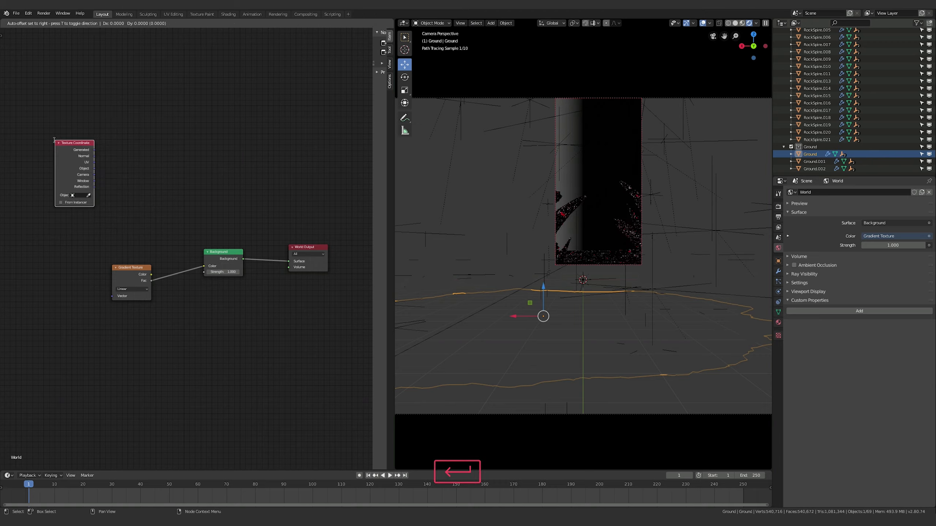
Step: Add a Mapping node to the World shader beside the Texture Coordinate node
{"action": "key", "text": "shift+a"}
{"action": "left_click", "coordinate": [157, 153]}
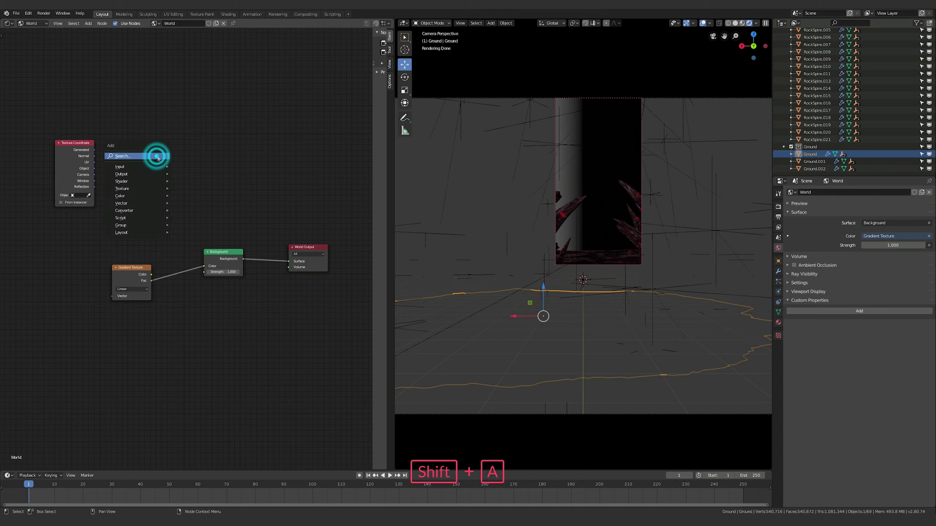
{"action": "type", "text": "map"}
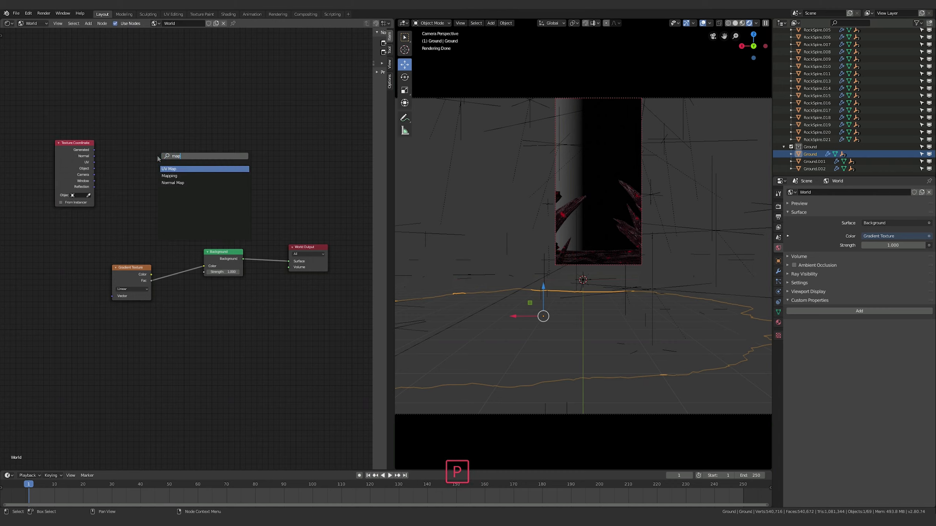
{"action": "left_click", "coordinate": [179, 175]}
{"action": "left_click", "coordinate": [114, 138]}
Step: Move the Texture Coordinate and Mapping nodes together so they sit in line before the Gradient Texture node
{"action": "left_click", "coordinate": [75, 153], "text": "shift"}
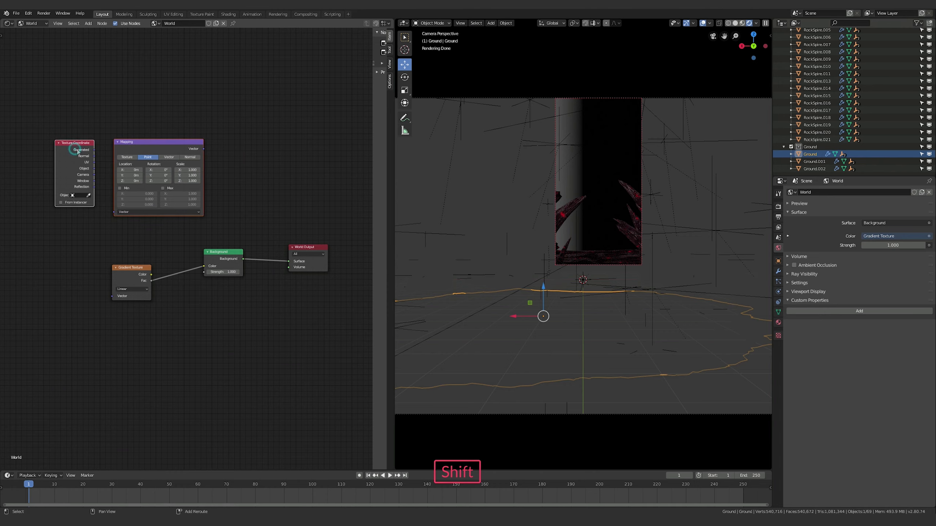
{"action": "left_click", "coordinate": [151, 142], "text": "shift"}
{"action": "key", "text": "g"}
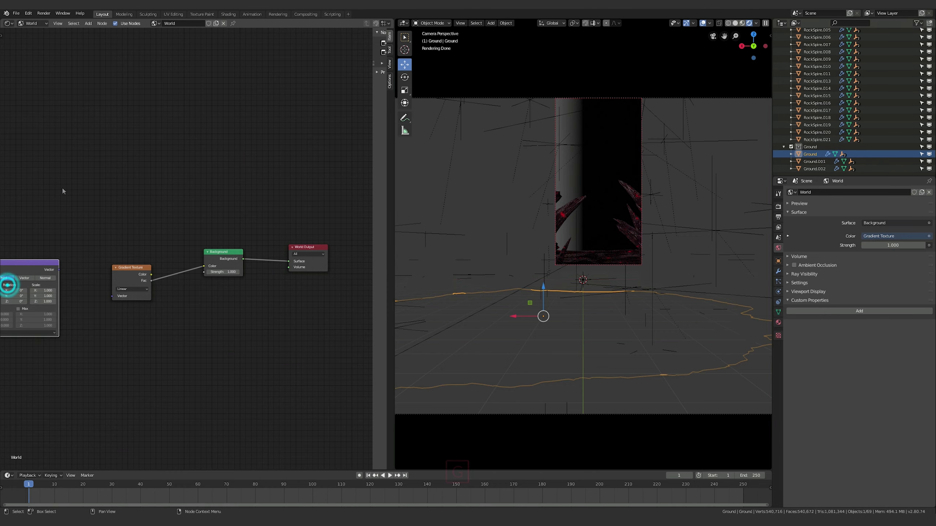
{"action": "left_click", "coordinate": [176, 203]}
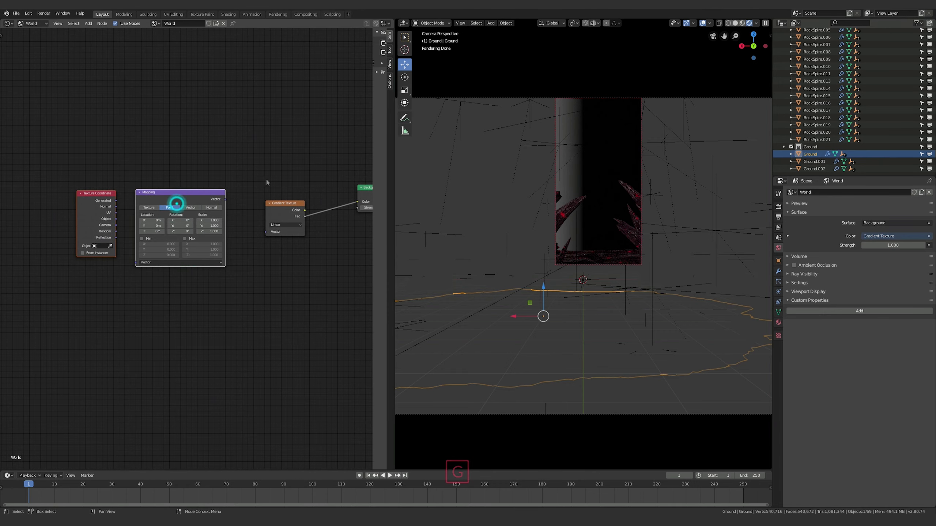
{"action": "middle_click_drag", "start_coordinate": [268, 182], "coordinate": [240, 181]}
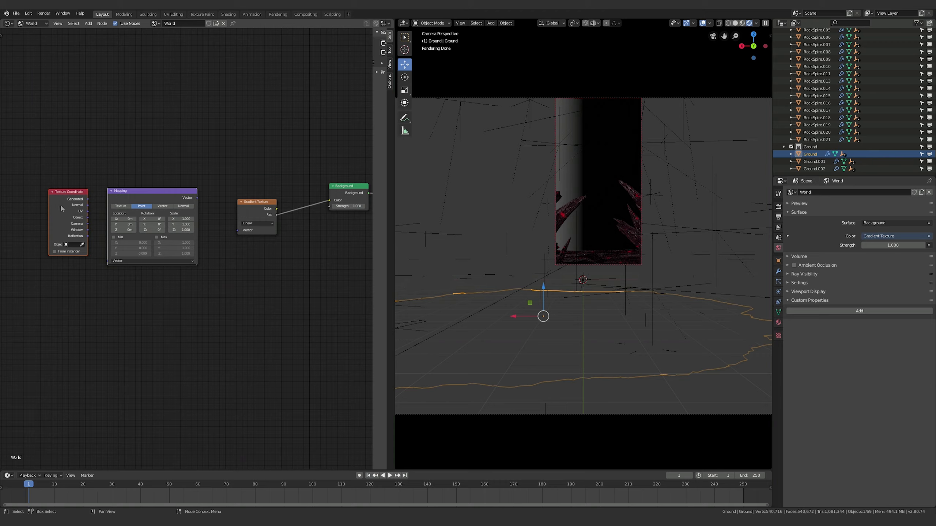
Step: Connect the Texture Coordinate's Generated output to the Mapping node's Vector input, and the Mapping output to the Gradient Texture's Vector input
{"action": "left_click", "coordinate": [96, 196]}
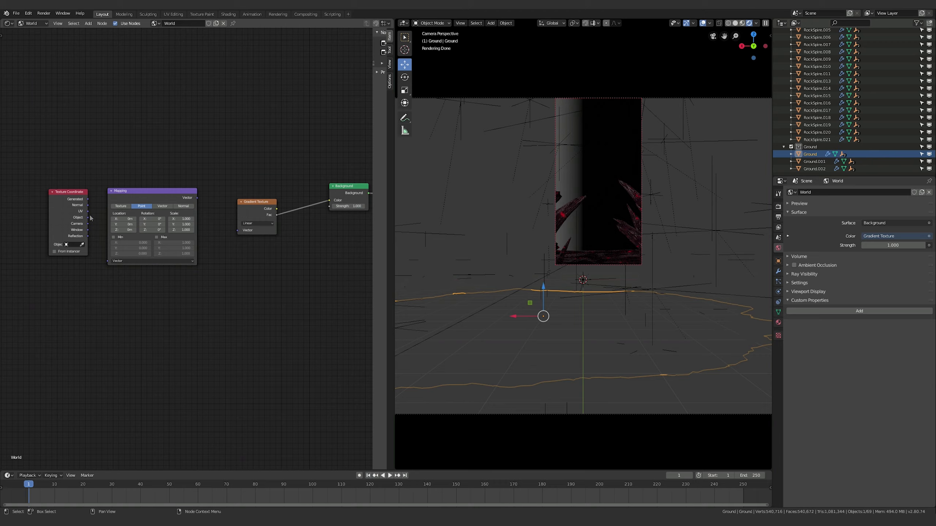
{"action": "left_click", "coordinate": [69, 198]}
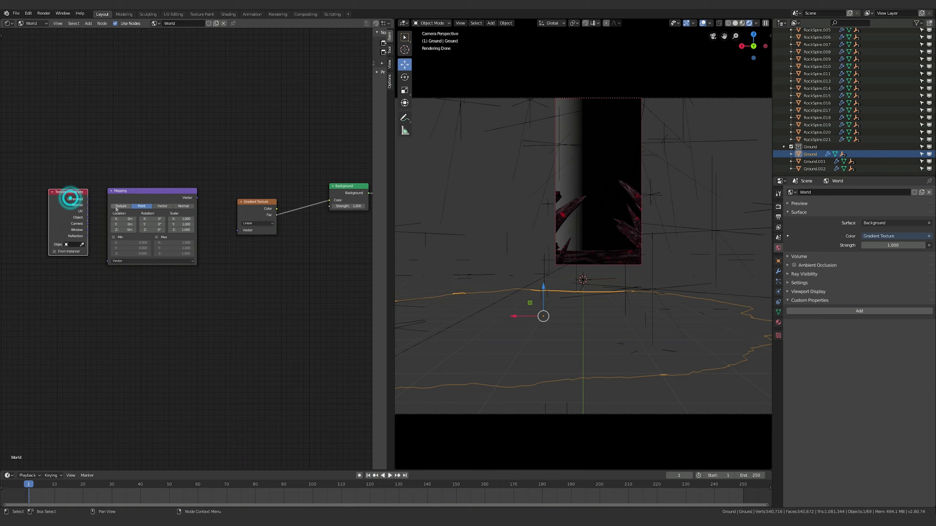
{"action": "left_click", "coordinate": [88, 200]}
{"action": "left_click_drag", "start_coordinate": [89, 200], "coordinate": [107, 260]}
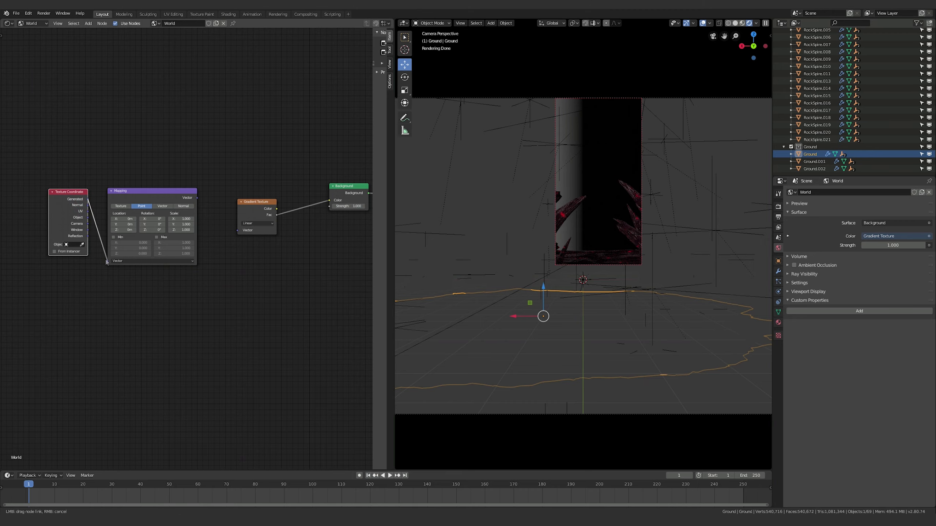
{"action": "middle_click_drag", "start_coordinate": [241, 310], "coordinate": [208, 317]}
{"action": "scroll", "coordinate": [208, 317], "scroll_direction": "up", "scroll_amount": 1}
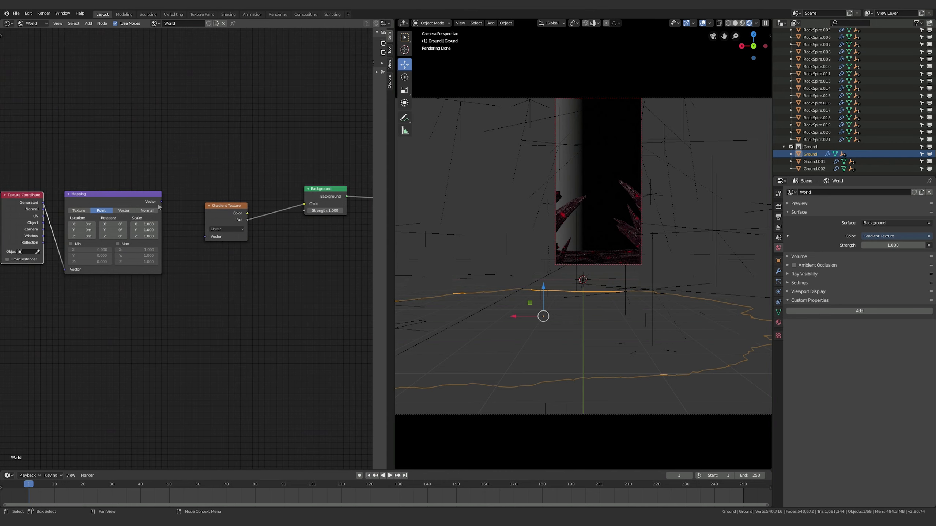
{"action": "left_click_drag", "start_coordinate": [161, 202], "coordinate": [205, 237]}
Step: Disconnect the Mapping node's Vector input and reconnect it to the Texture Coordinate's Generated output to compare the background
{"action": "left_click_drag", "start_coordinate": [64, 270], "coordinate": [77, 285]}
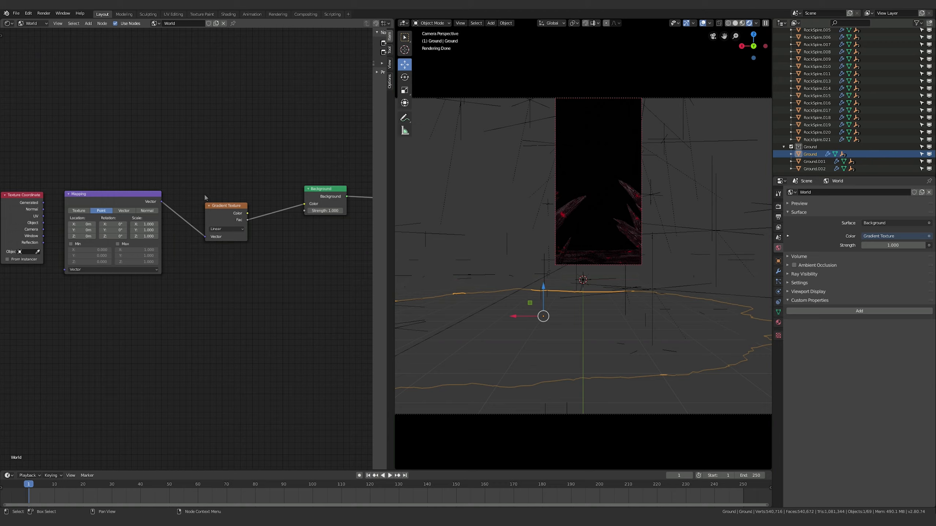
{"action": "left_click", "coordinate": [27, 194]}
{"action": "left_click_drag", "start_coordinate": [44, 203], "coordinate": [64, 270]}
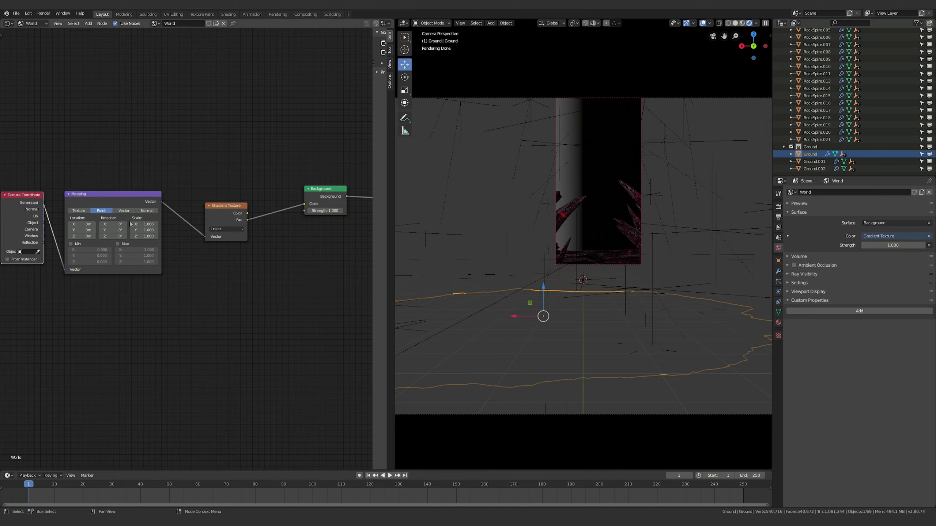
Step: Set the Mapping node's Y rotation to 90° so the sky gradient runs vertically
{"action": "left_click_drag", "start_coordinate": [112, 230], "coordinate": [109, 230]}
{"action": "left_click", "coordinate": [111, 230]}
{"action": "key", "text": "ctrl+a"}
{"action": "type", "text": "90"}
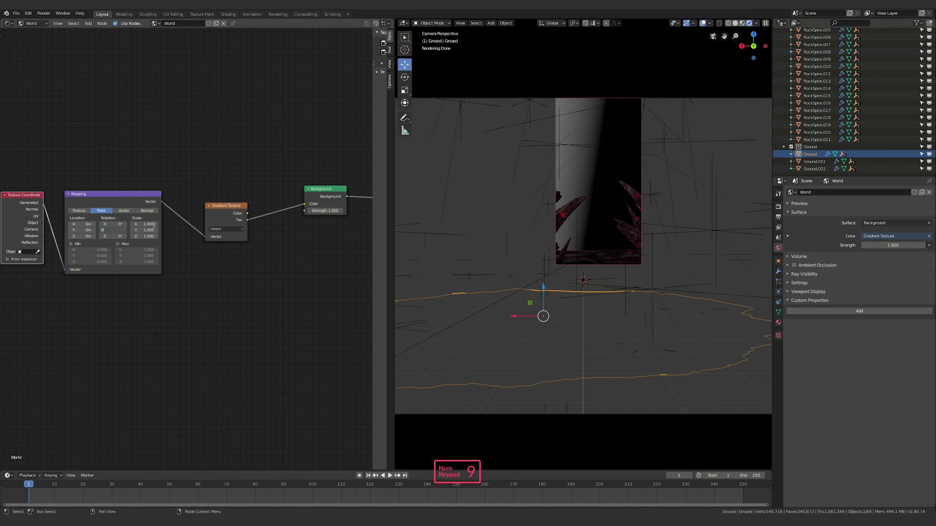
{"action": "key", "text": "Return"}
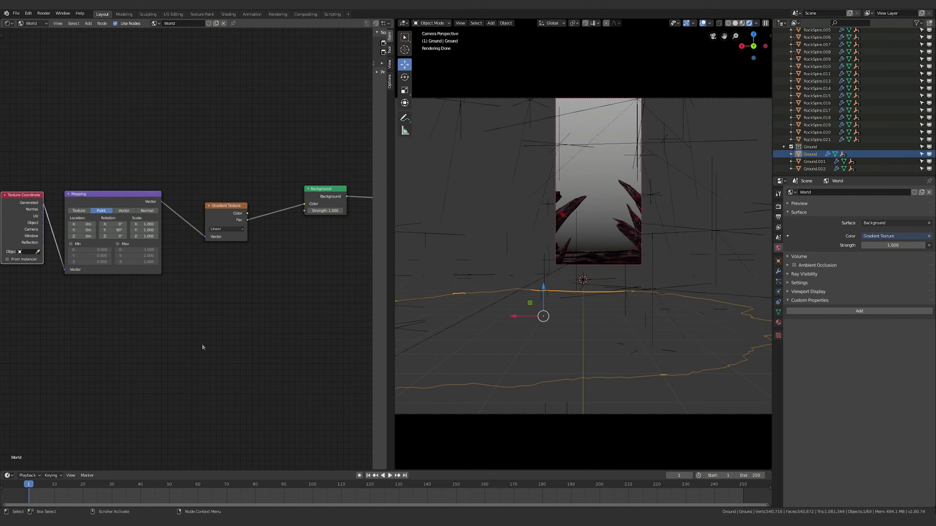
Step: Spread the World Output, Background and Gradient Texture nodes apart to make room for another node between Gradient Texture and Background
{"action": "middle_click_drag", "start_coordinate": [281, 341], "coordinate": [146, 358]}
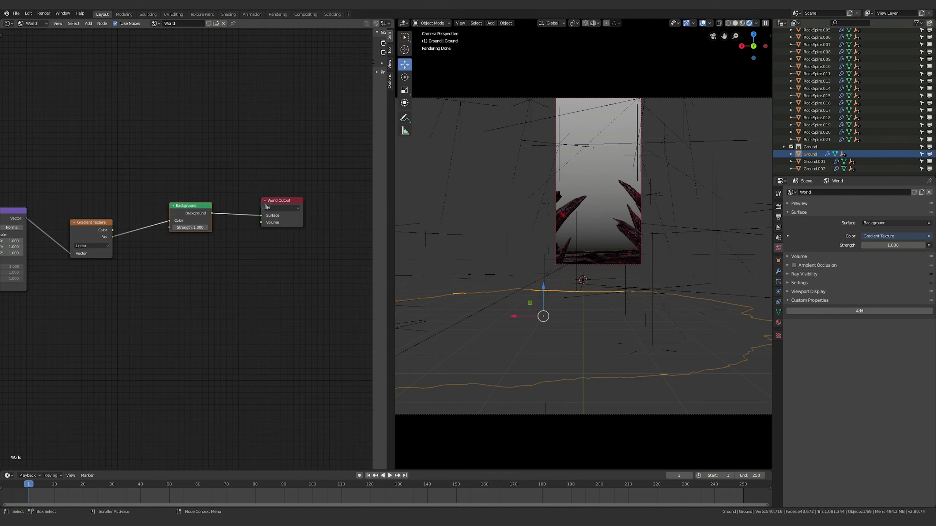
{"action": "left_click_drag", "start_coordinate": [265, 201], "coordinate": [291, 199]}
{"action": "left_click_drag", "start_coordinate": [186, 207], "coordinate": [234, 209]}
{"action": "left_click_drag", "start_coordinate": [306, 199], "coordinate": [324, 195]}
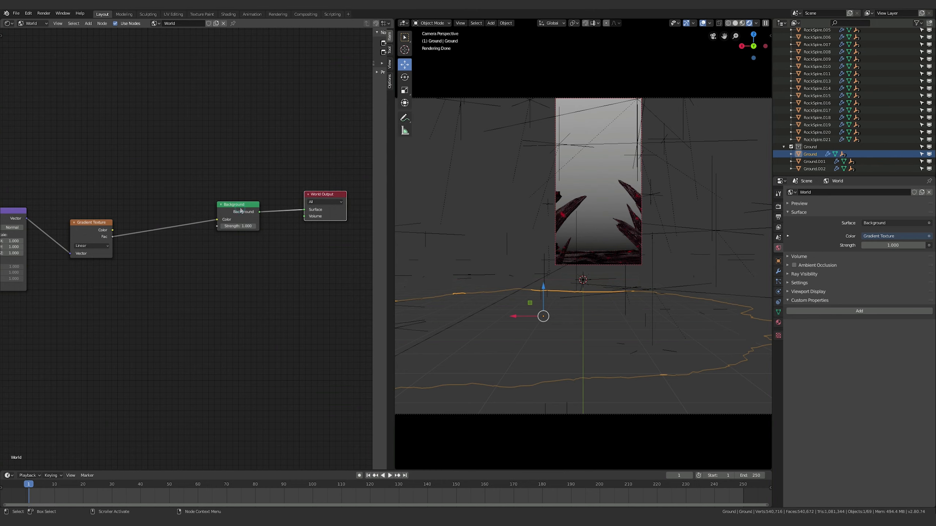
{"action": "left_click_drag", "start_coordinate": [240, 207], "coordinate": [252, 220]}
{"action": "middle_click_drag", "start_coordinate": [218, 290], "coordinate": [221, 296]}
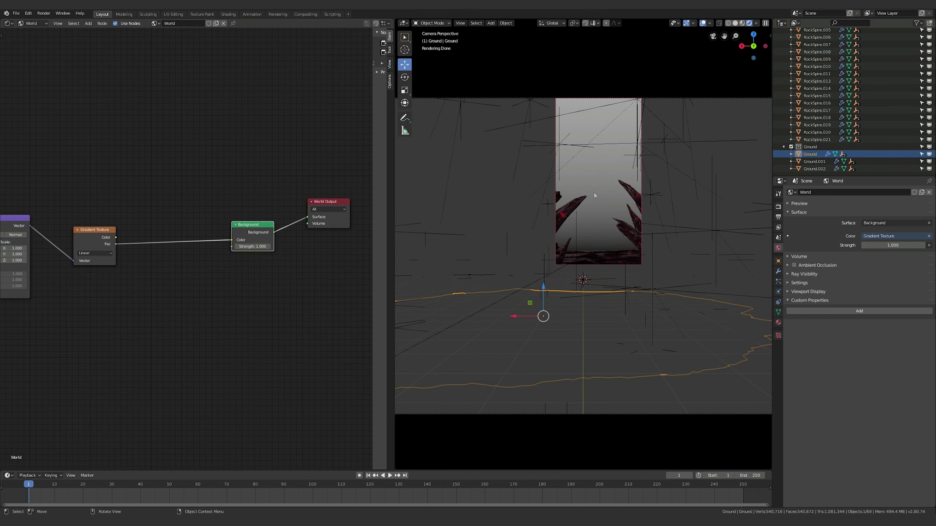
{"action": "middle_click_drag", "start_coordinate": [216, 384], "coordinate": [238, 378]}
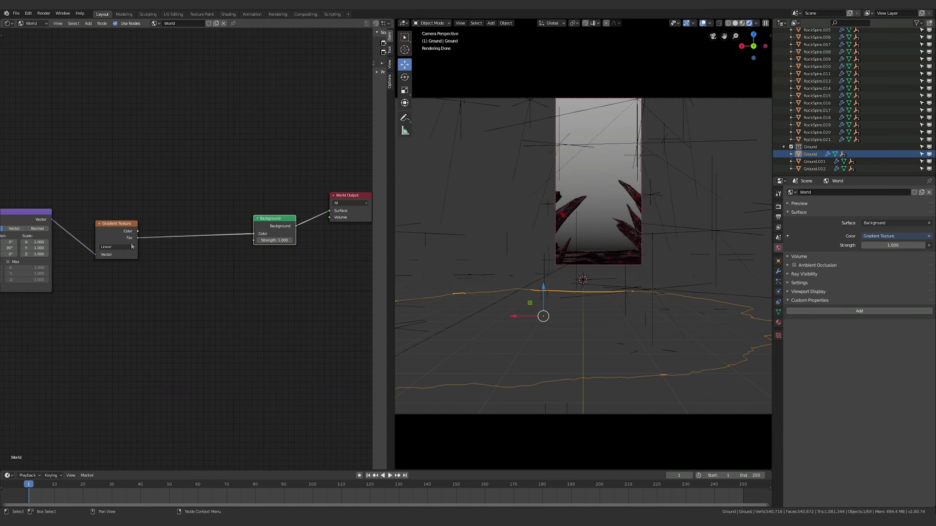
{"action": "left_click_drag", "start_coordinate": [114, 229], "coordinate": [102, 230]}
Step: Insert a ColorRamp node into the link between the Gradient Texture and Background nodes
{"action": "left_click", "coordinate": [212, 312]}
{"action": "key", "text": "shift+a"}
{"action": "left_click", "coordinate": [169, 310]}
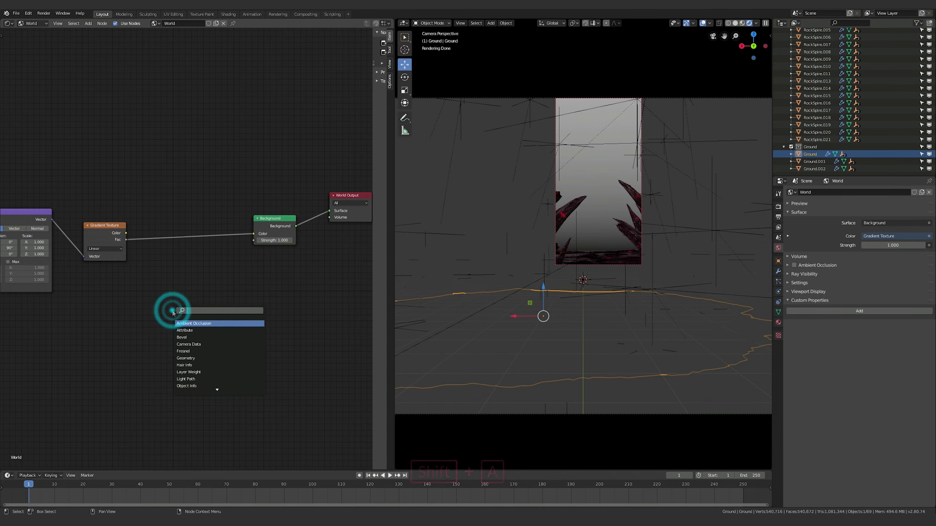
{"action": "type", "text": "colo"}
{"action": "left_click", "coordinate": [192, 324]}
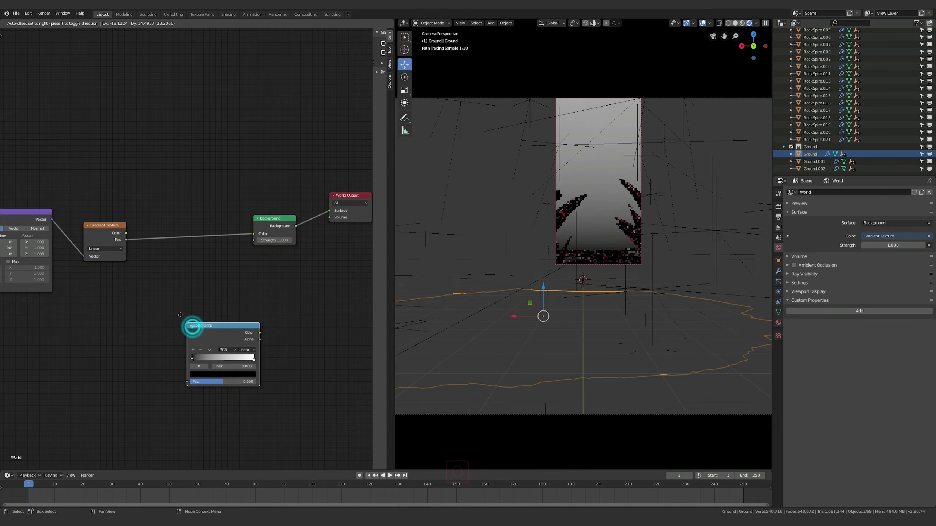
{"action": "left_click", "coordinate": [150, 205]}
{"action": "middle_click_drag", "start_coordinate": [244, 329], "coordinate": [225, 342]}
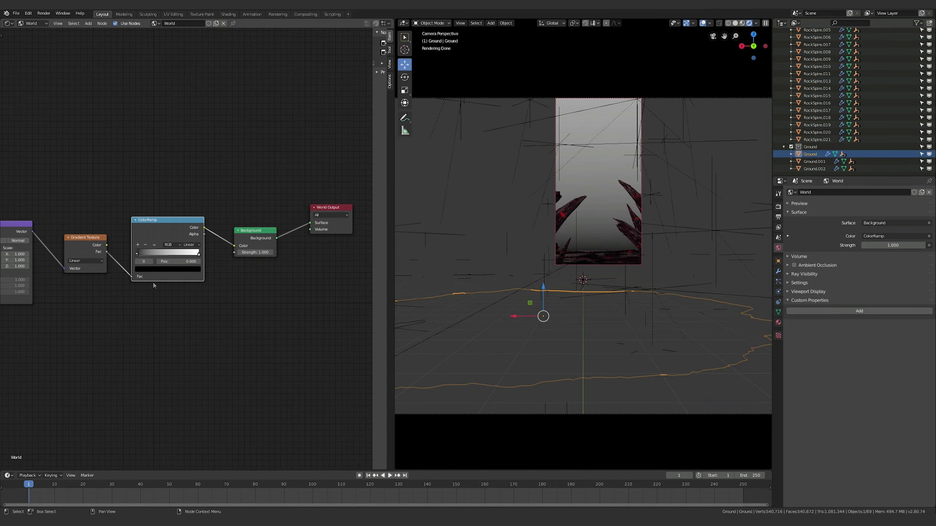
Step: Reverse the ColorRamp so it runs from white to black, and place the black stop at 0.359
{"action": "mouse_move", "coordinate": [137, 254]}
{"action": "left_mouse_down"}
{"action": "mouse_move", "coordinate": [197, 254]}
{"action": "mouse_move", "coordinate": [137, 254]}
{"action": "left_mouse_up"}
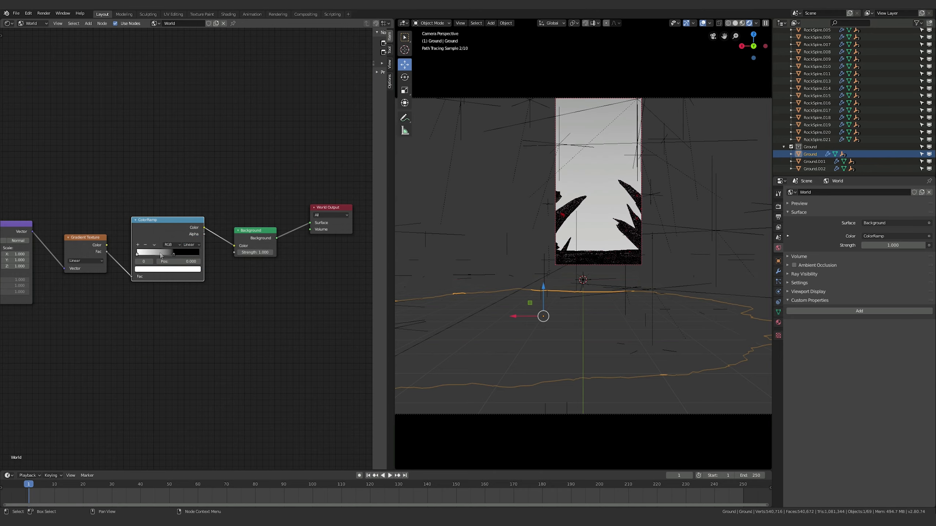
{"action": "left_click", "coordinate": [173, 253]}
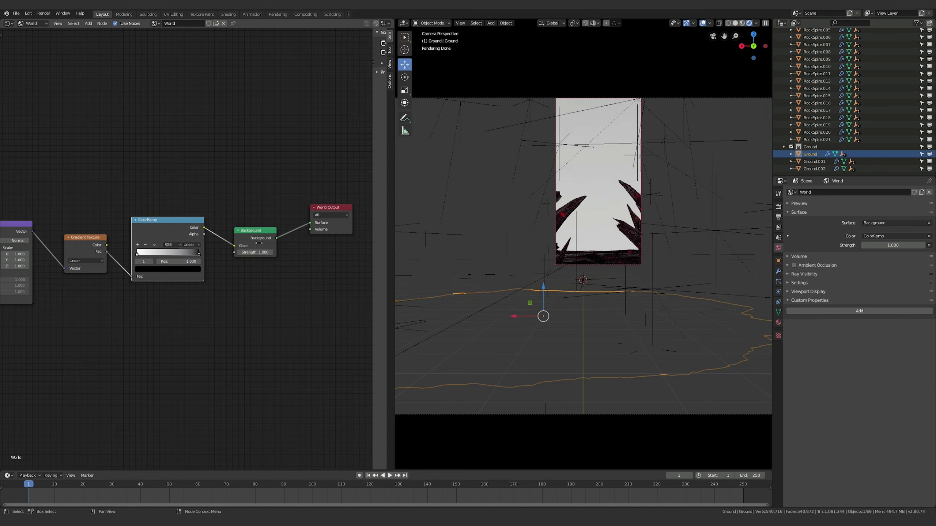
{"action": "left_click_drag", "start_coordinate": [199, 255], "coordinate": [156, 257]}
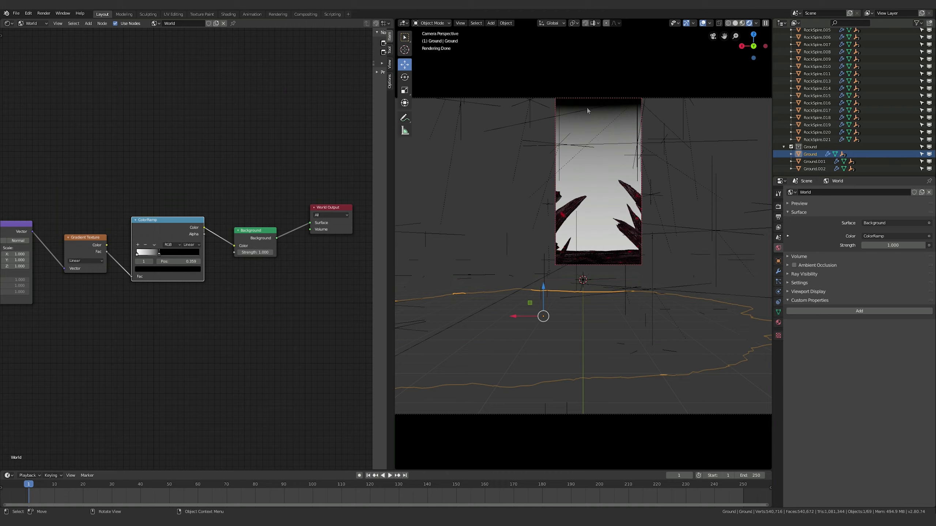
Step: Set the ColorRamp interpolation to Ease and move the black stop to about 0.29
{"action": "left_click", "coordinate": [189, 246]}
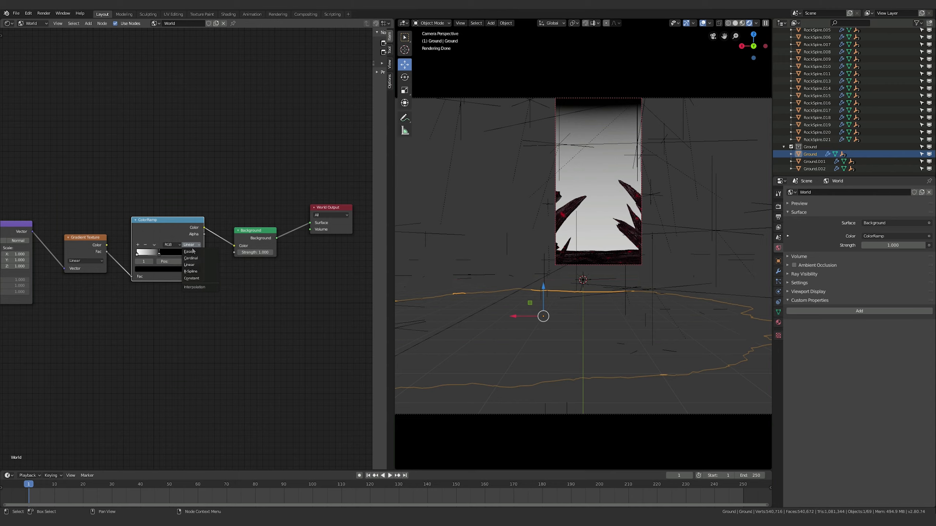
{"action": "left_click", "coordinate": [196, 252]}
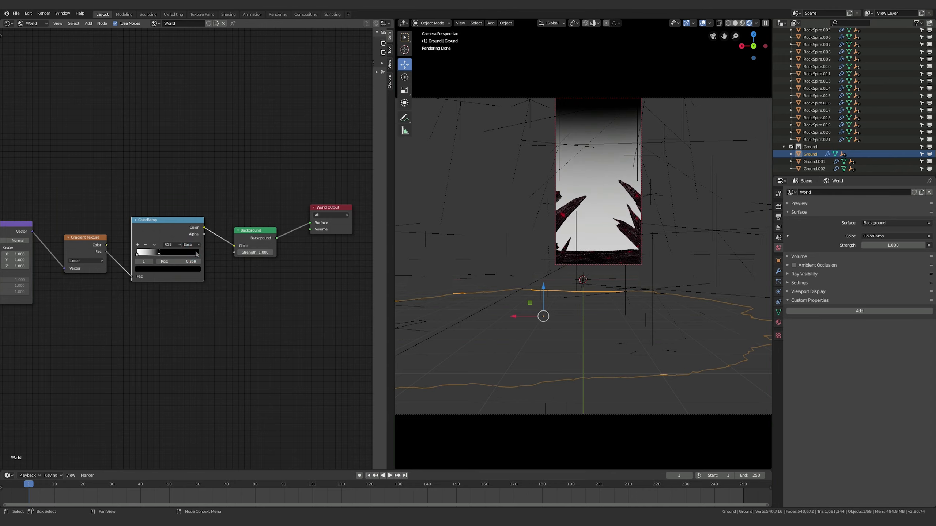
{"action": "left_click_drag", "start_coordinate": [158, 254], "coordinate": [154, 255]}
Step: Try Constant interpolation on the ColorRamp, and settle on B-Spline
{"action": "left_click", "coordinate": [189, 245]}
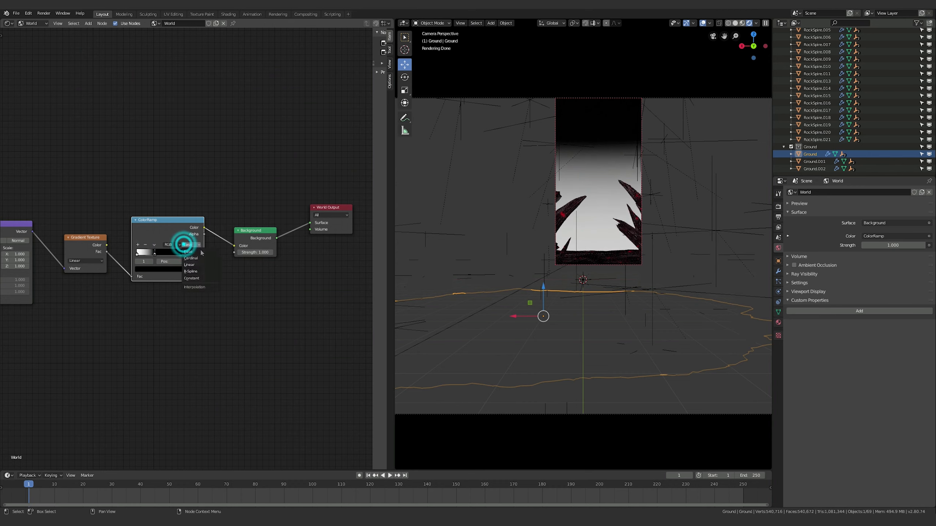
{"action": "left_click", "coordinate": [205, 279]}
{"action": "left_click", "coordinate": [190, 245]}
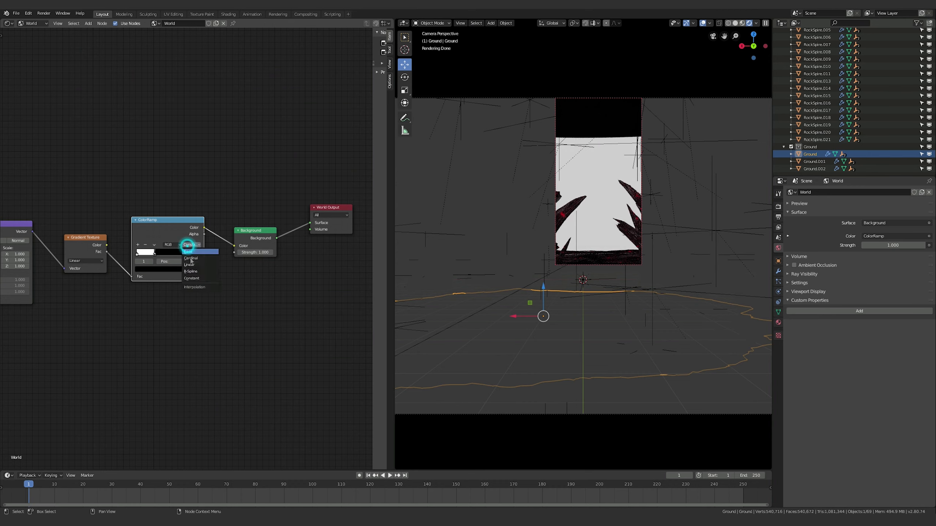
{"action": "left_click", "coordinate": [191, 271]}
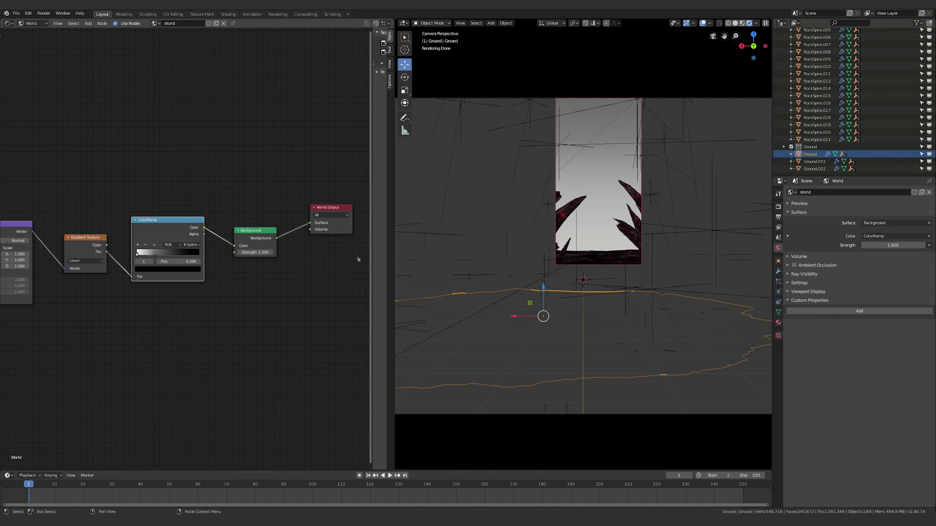
Step: Add a third stop to the ColorRamp and slide the end stop to about 0.38
{"action": "mouse_move", "coordinate": [153, 253]}
{"action": "left_mouse_down"}
{"action": "mouse_move", "coordinate": [155, 232]}
{"action": "mouse_move", "coordinate": [137, 261]}
{"action": "left_mouse_up"}
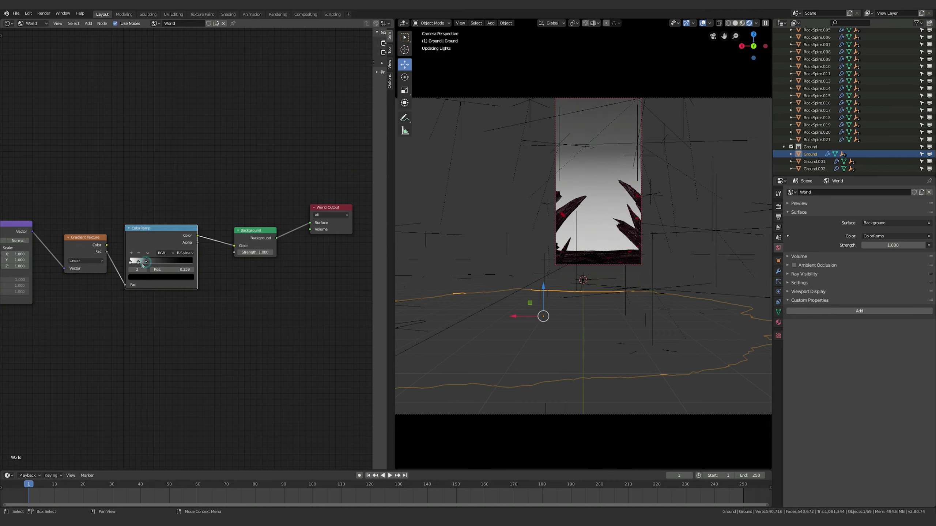
{"action": "left_click", "coordinate": [139, 262]}
{"action": "left_click_drag", "start_coordinate": [137, 262], "coordinate": [147, 262]}
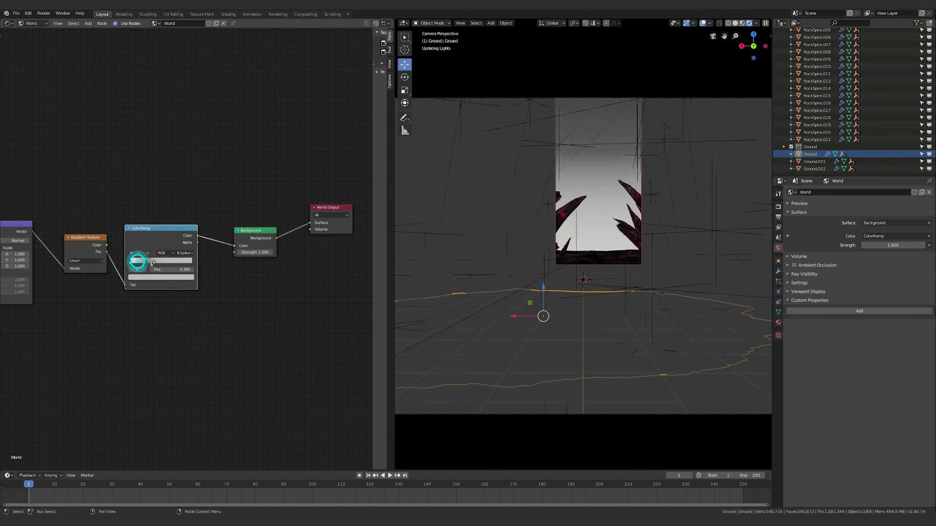
Step: Set the ColorRamp's end stop color to black, and place the middle black stop at 0.159
{"action": "left_click", "coordinate": [162, 279]}
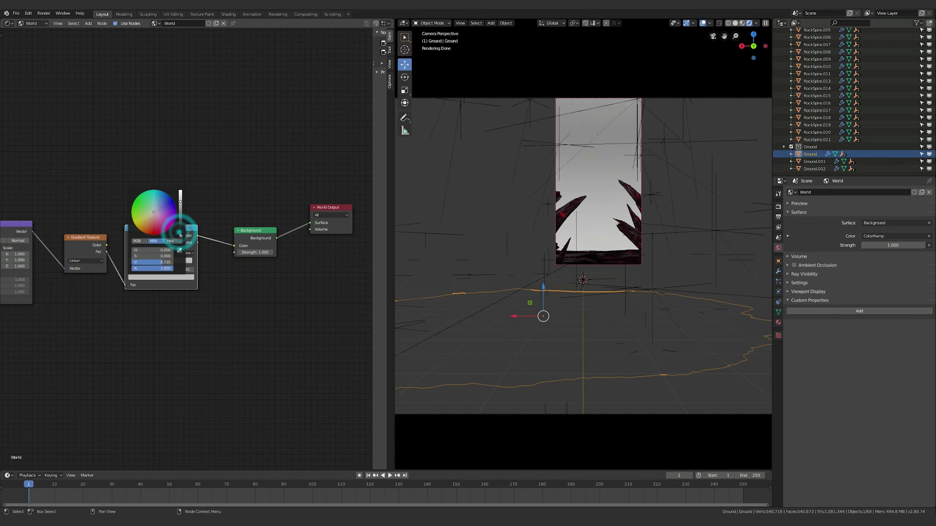
{"action": "left_click", "coordinate": [180, 231]}
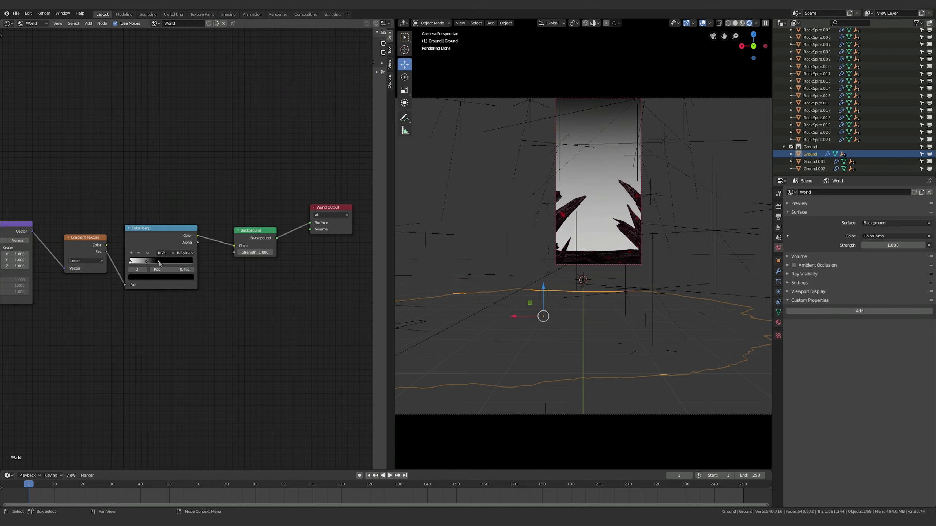
{"action": "left_click_drag", "start_coordinate": [159, 261], "coordinate": [140, 263]}
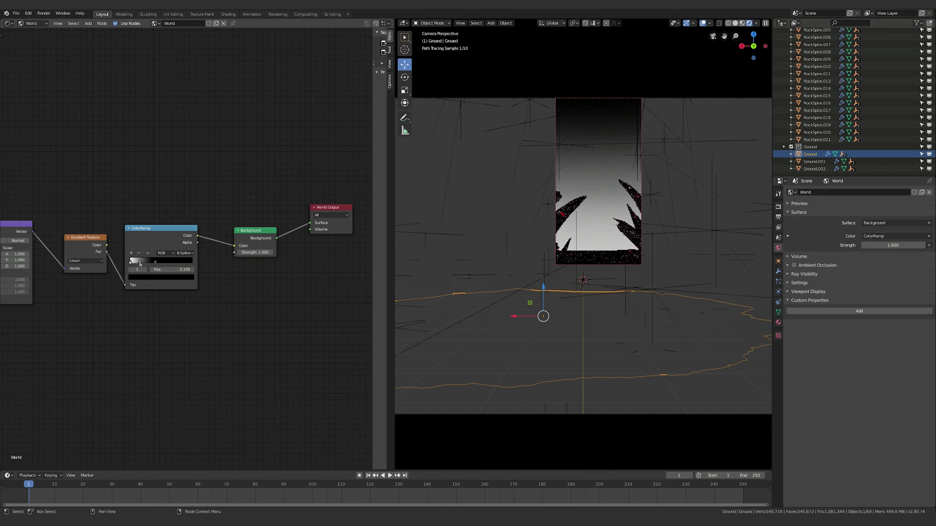
{"action": "left_click", "coordinate": [140, 262]}
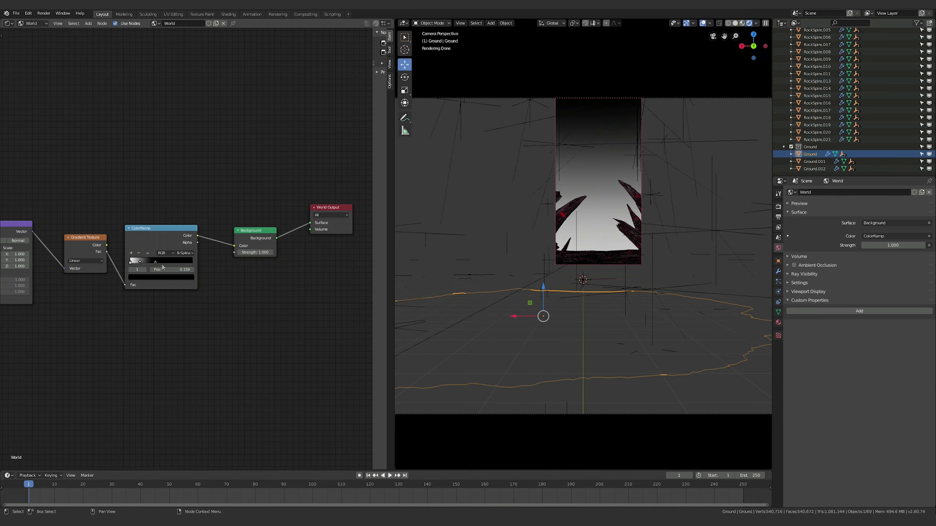
Step: Slide the ColorRamp's end stop to about 0.4 to refine the sky gradient
{"action": "left_click", "coordinate": [154, 262]}
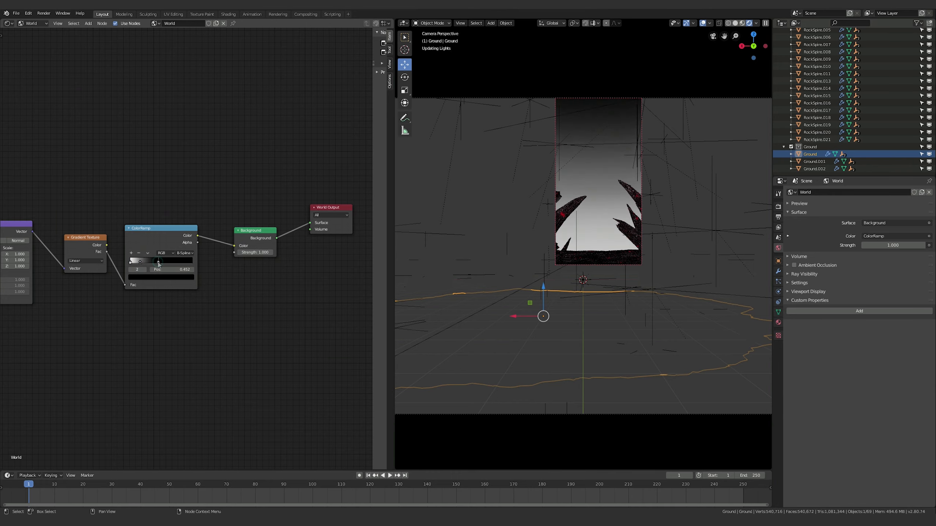
{"action": "left_click", "coordinate": [154, 262]}
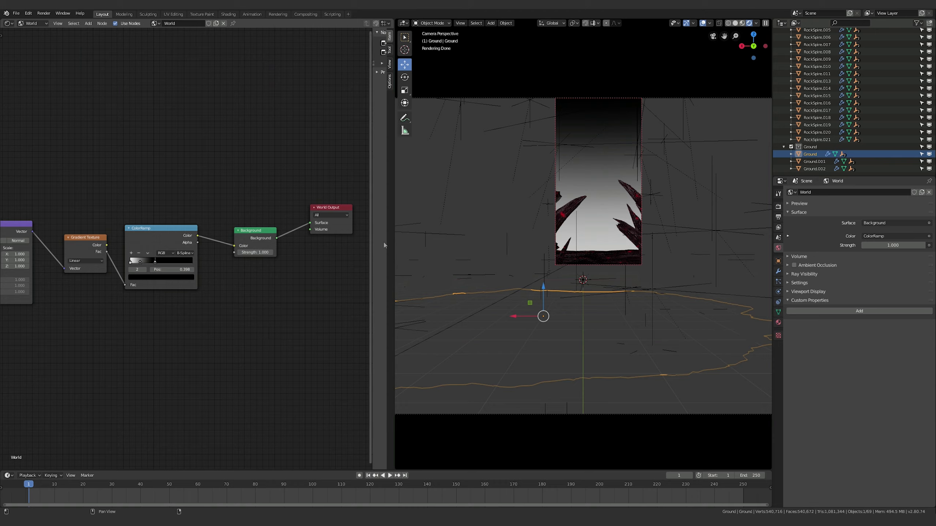
Step: Move the Texture Coordinate, Mapping, Gradient Texture and ColorRamp nodes together up above the Background node
{"action": "middle_click_drag", "start_coordinate": [163, 309], "coordinate": [185, 312]}
{"action": "scroll", "coordinate": [239, 316], "scroll_direction": "down", "scroll_amount": 5}
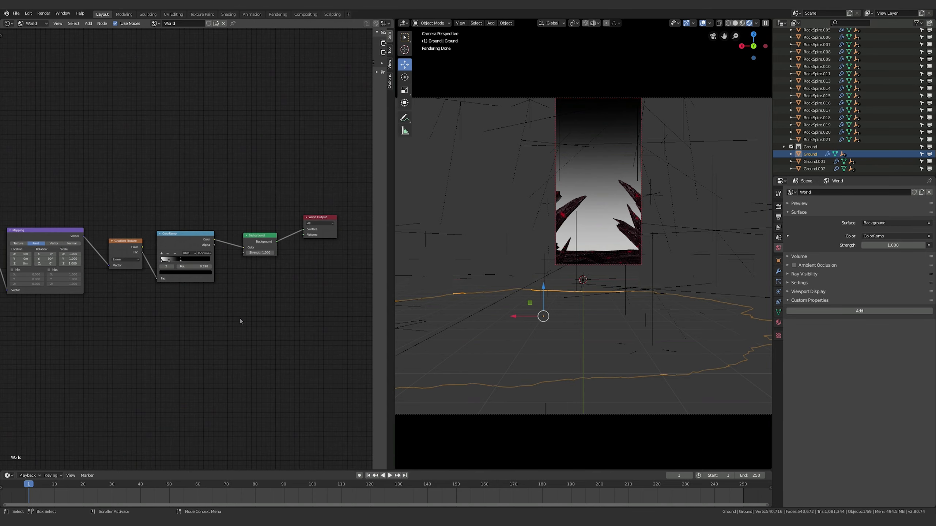
{"action": "middle_click_drag", "start_coordinate": [187, 215], "coordinate": [229, 215]}
{"action": "left_click_drag", "start_coordinate": [264, 210], "coordinate": [21, 278]}
{"action": "key", "text": "g"}
{"action": "left_click", "coordinate": [178, 206]}
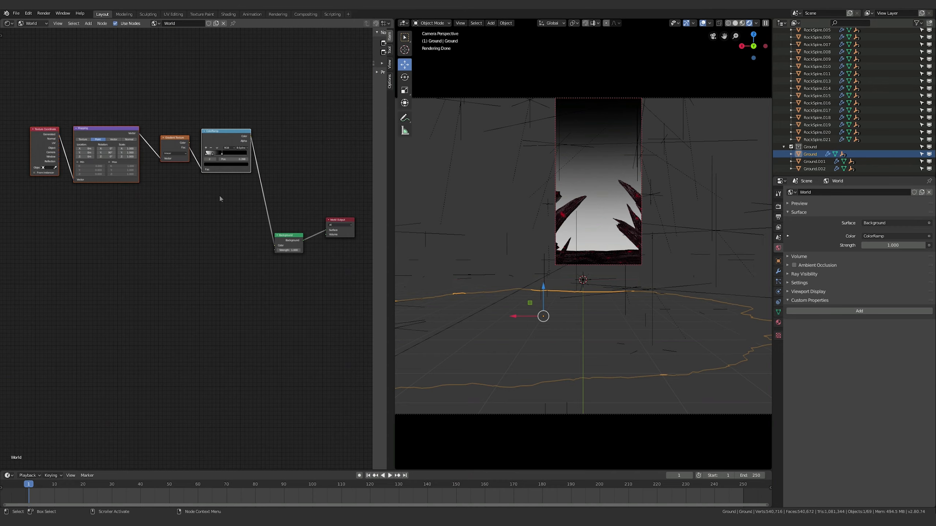
Step: Shift the Background and World Output nodes right, and disconnect the ColorRamp from the Background color
{"action": "middle_click_drag", "start_coordinate": [250, 238], "coordinate": [215, 237]}
{"action": "left_click_drag", "start_coordinate": [255, 234], "coordinate": [266, 226]}
{"action": "left_click_drag", "start_coordinate": [305, 219], "coordinate": [328, 222]}
{"action": "left_click_drag", "start_coordinate": [270, 228], "coordinate": [333, 221]}
{"action": "left_click", "coordinate": [337, 257]}
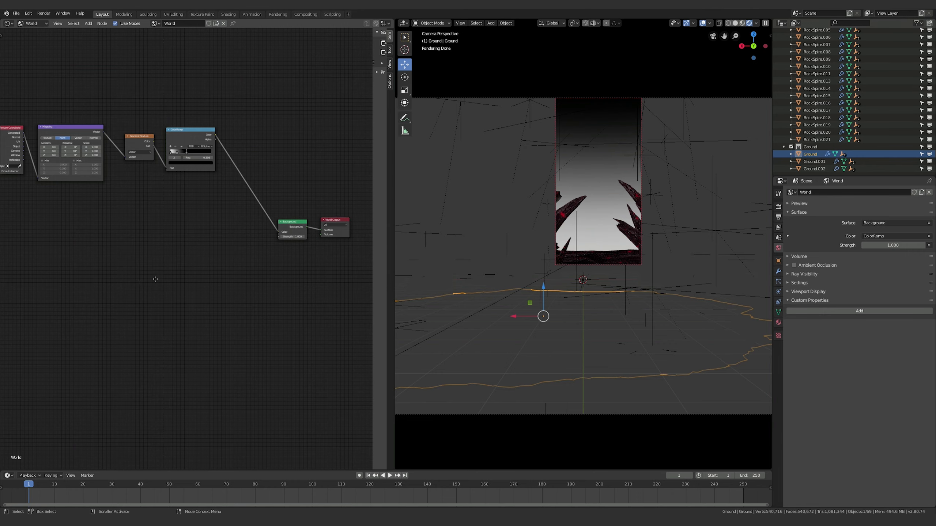
{"action": "middle_click_drag", "start_coordinate": [144, 282], "coordinate": [199, 288]}
{"action": "left_click_drag", "start_coordinate": [332, 238], "coordinate": [291, 191]}
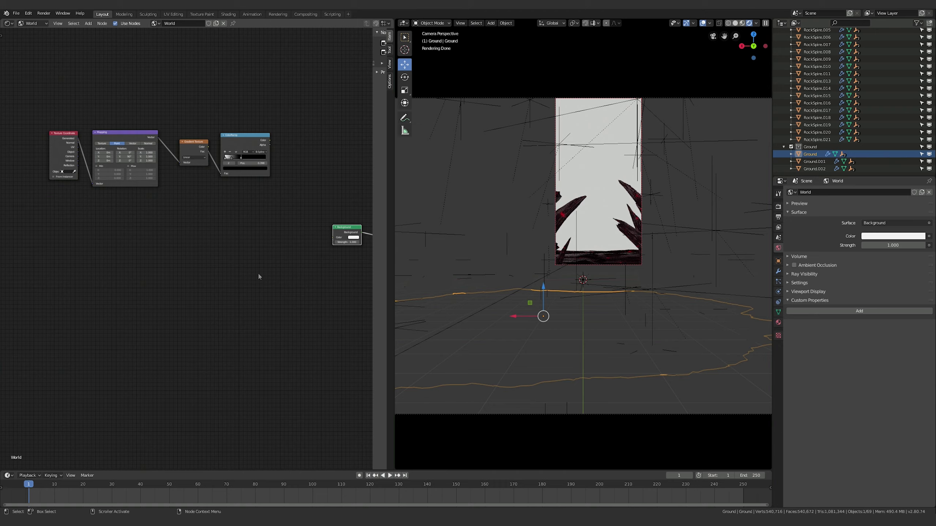
Step: Add a Noise Texture node below the gradient chain and connect its Color output to the Background color
{"action": "left_click", "coordinate": [259, 273]}
{"action": "key", "text": "shift+a"}
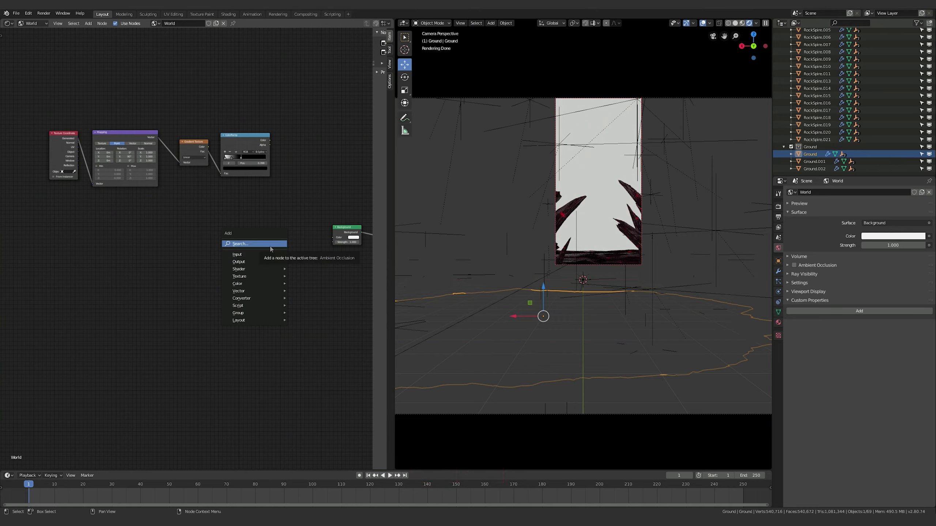
{"action": "mouse_move", "coordinate": [269, 270]}
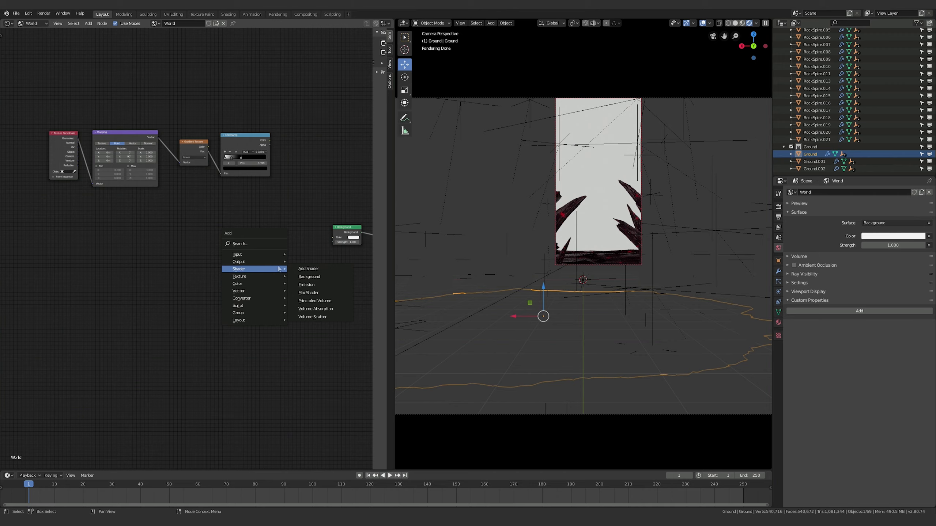
{"action": "left_click", "coordinate": [251, 279]}
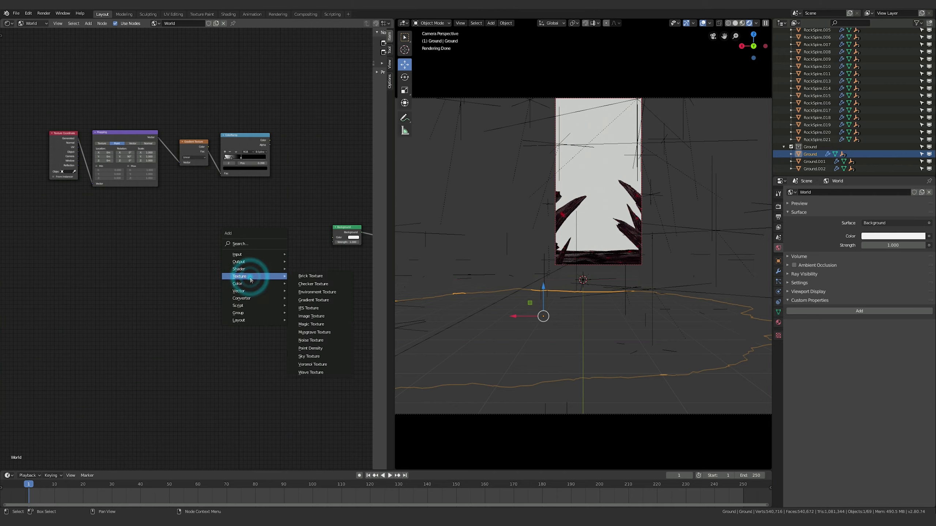
{"action": "left_click", "coordinate": [310, 340]}
{"action": "left_click", "coordinate": [236, 243]}
{"action": "left_click_drag", "start_coordinate": [260, 249], "coordinate": [334, 239]}
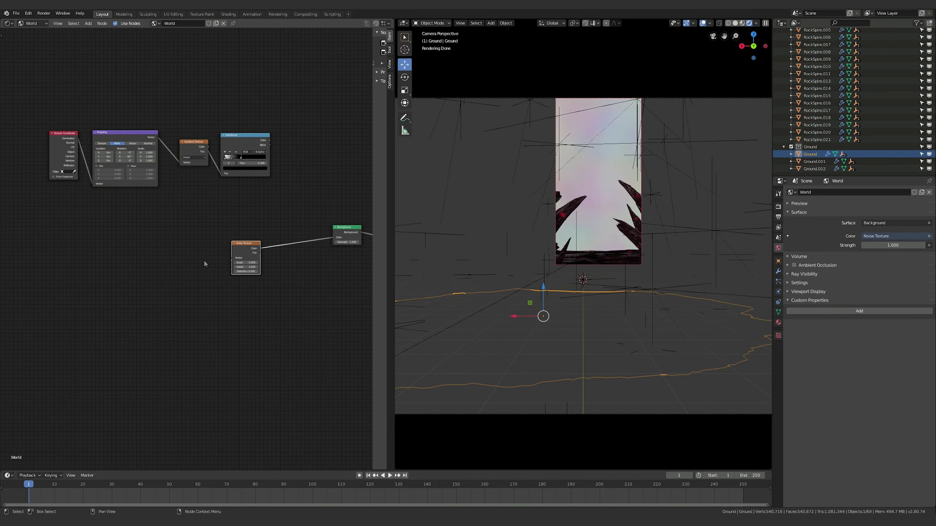
Step: Increase the Noise Texture's scale and feed its Fac output into the Background color instead of Color
{"action": "left_click_drag", "start_coordinate": [246, 262], "coordinate": [270, 262]}
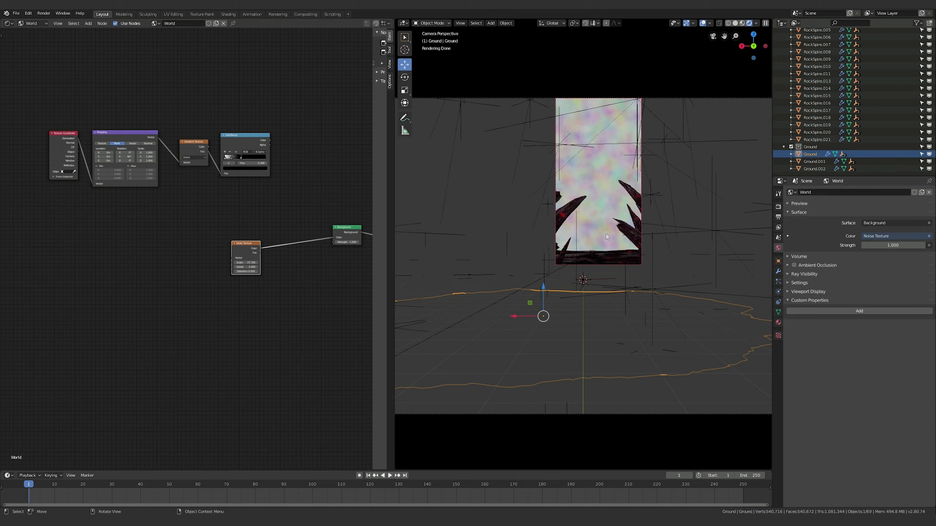
{"action": "left_click", "coordinate": [243, 252]}
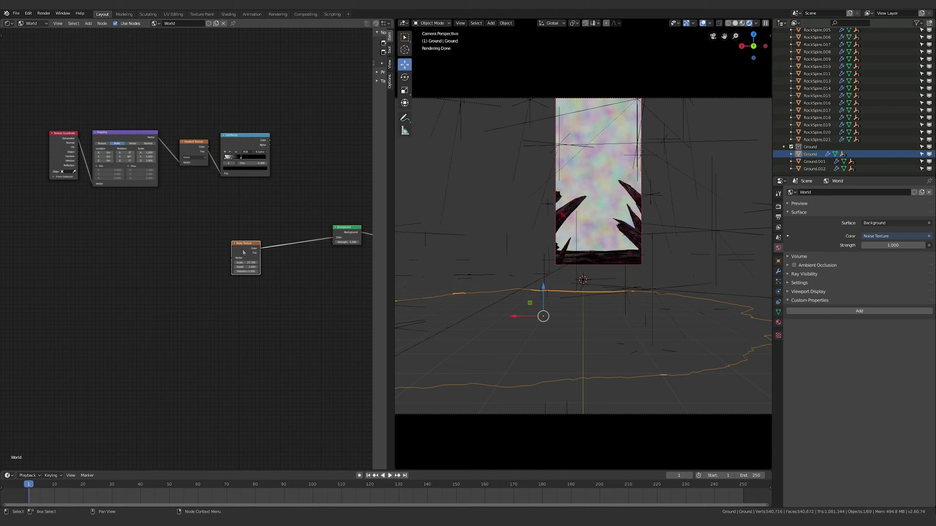
{"action": "mouse_move", "coordinate": [333, 239]}
{"action": "left_mouse_down"}
{"action": "mouse_move", "coordinate": [262, 252]}
{"action": "mouse_move", "coordinate": [333, 238]}
{"action": "left_mouse_up"}
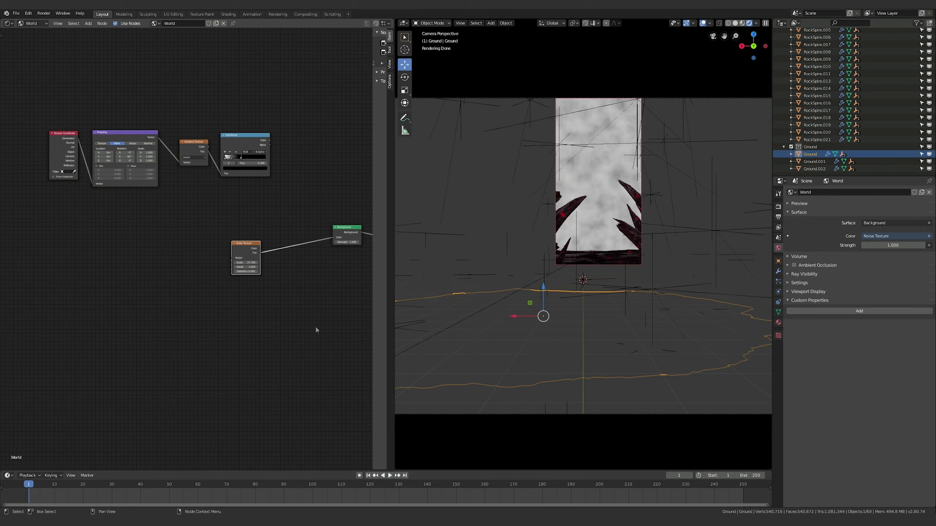
Step: Set the Noise Texture's scale to 200 and move the node left to make room before Background
{"action": "mouse_move", "coordinate": [238, 263]}
{"action": "left_mouse_down"}
{"action": "mouse_move", "coordinate": [302, 263]}
{"action": "mouse_move", "coordinate": [250, 263]}
{"action": "left_mouse_up"}
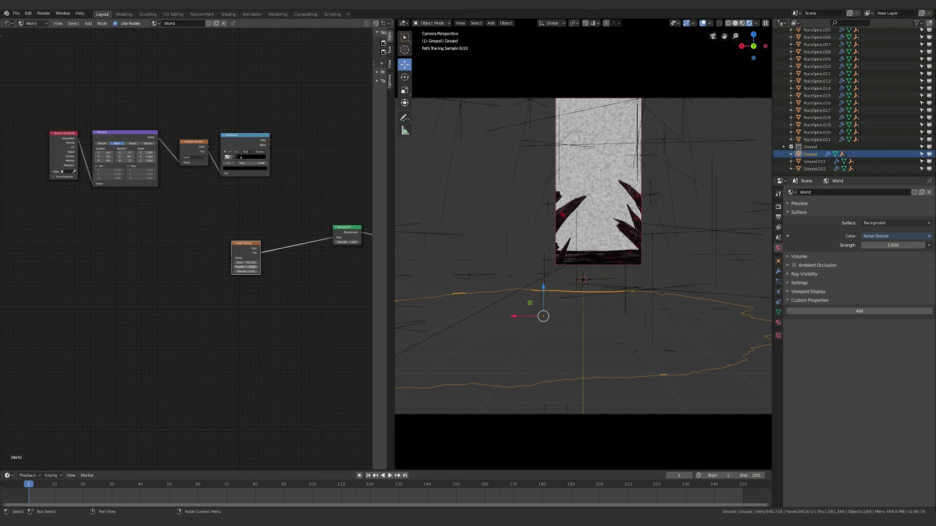
{"action": "left_click", "coordinate": [246, 262]}
{"action": "type", "text": "200"}
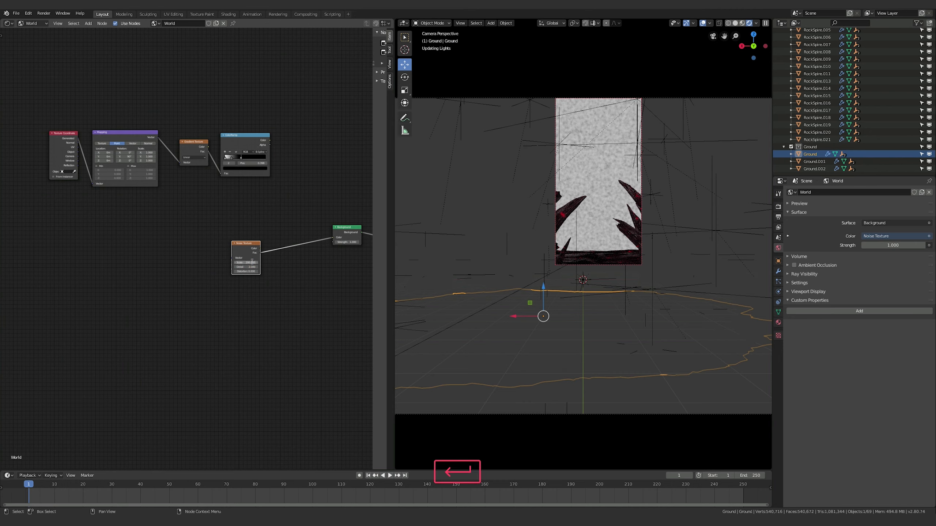
{"action": "key", "text": "Return"}
{"action": "left_click", "coordinate": [240, 324]}
{"action": "left_click_drag", "start_coordinate": [244, 245], "coordinate": [183, 252]}
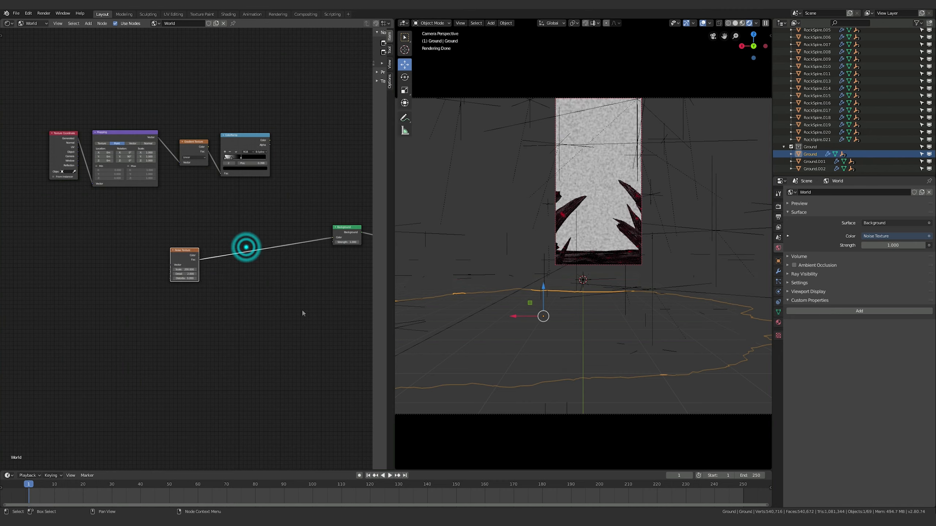
{"action": "left_click", "coordinate": [302, 311]}
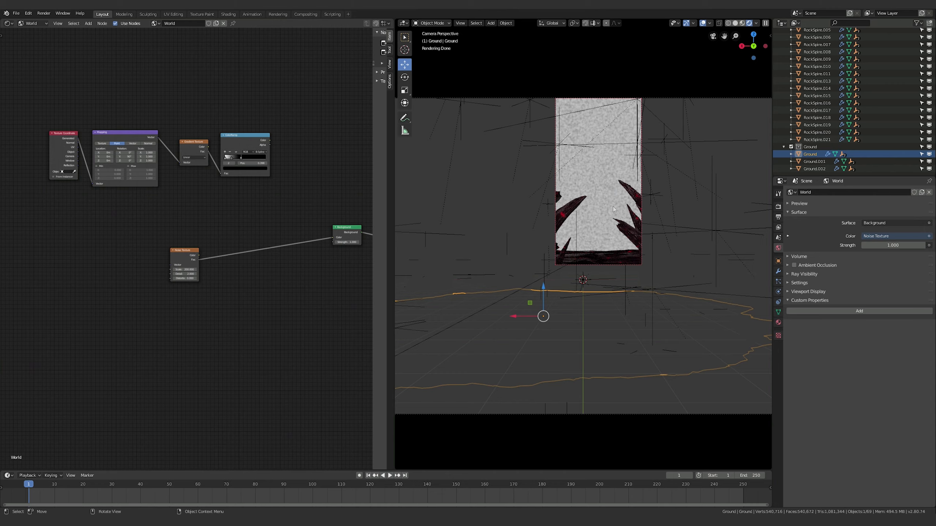
Step: Add a second ColorRamp node on the link between the Noise Texture and Background
{"action": "left_click", "coordinate": [260, 320]}
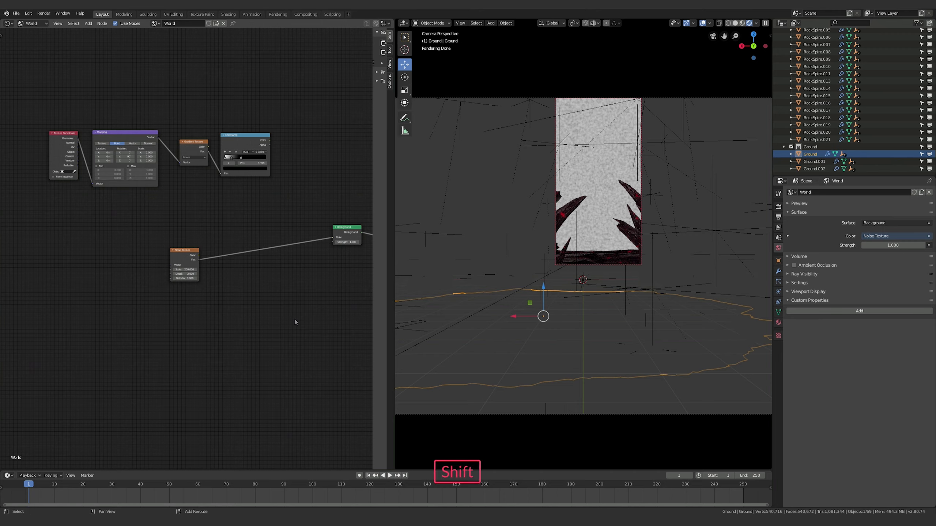
{"action": "key", "text": "shift+a"}
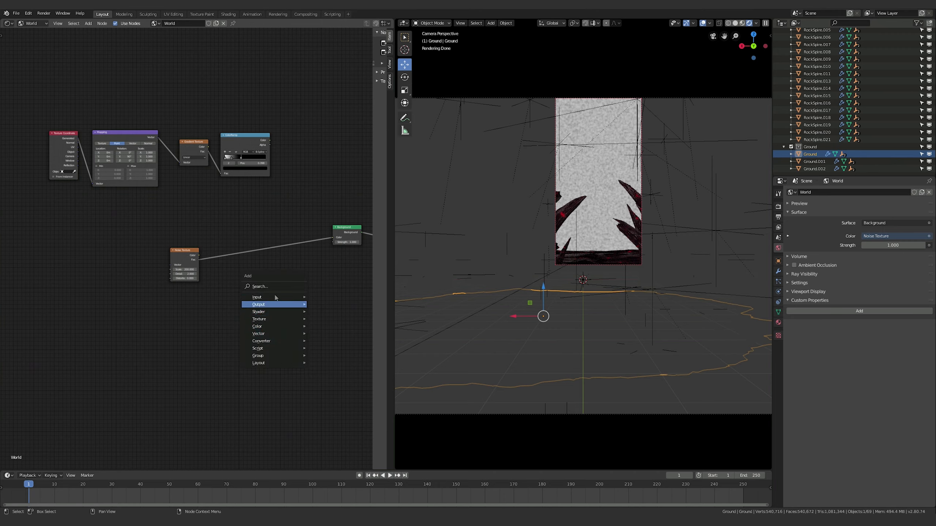
{"action": "left_click", "coordinate": [273, 318]}
{"action": "left_click", "coordinate": [272, 327]}
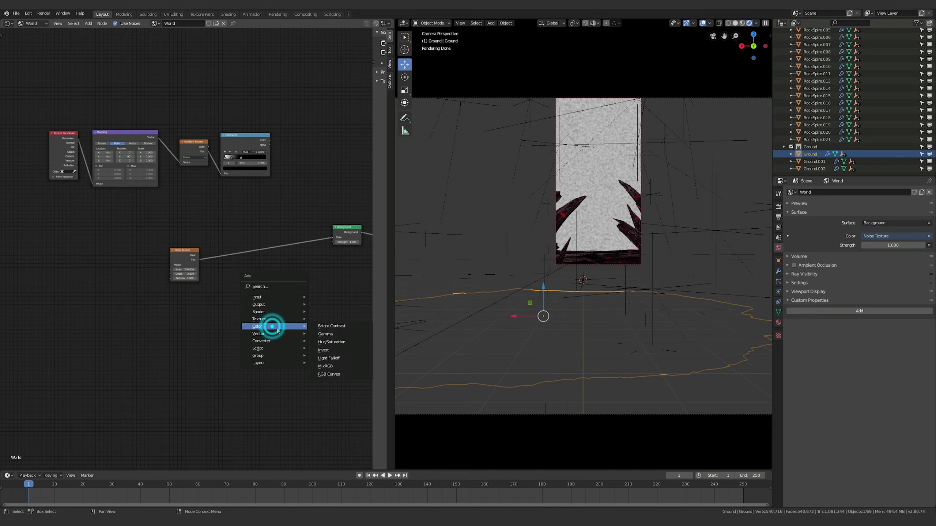
{"action": "mouse_move", "coordinate": [275, 341]}
{"action": "left_click", "coordinate": [274, 327]}
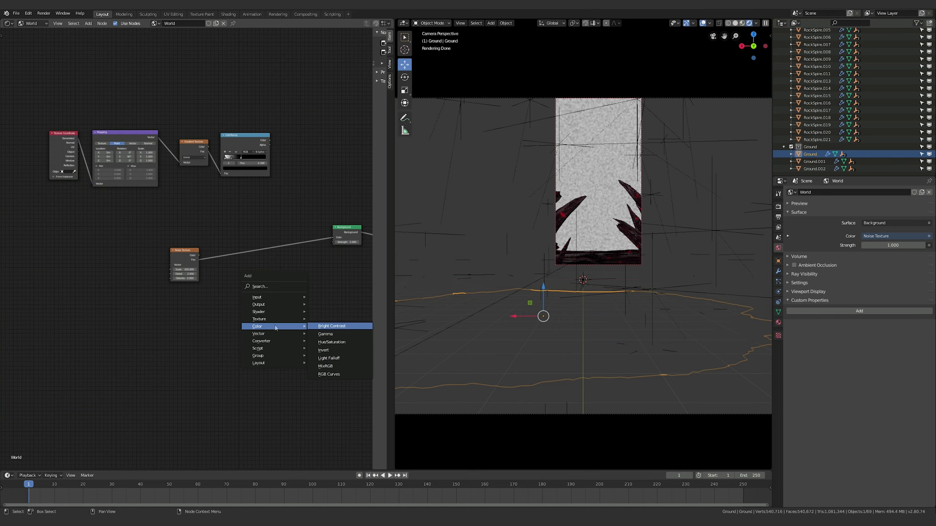
{"action": "mouse_move", "coordinate": [268, 343]}
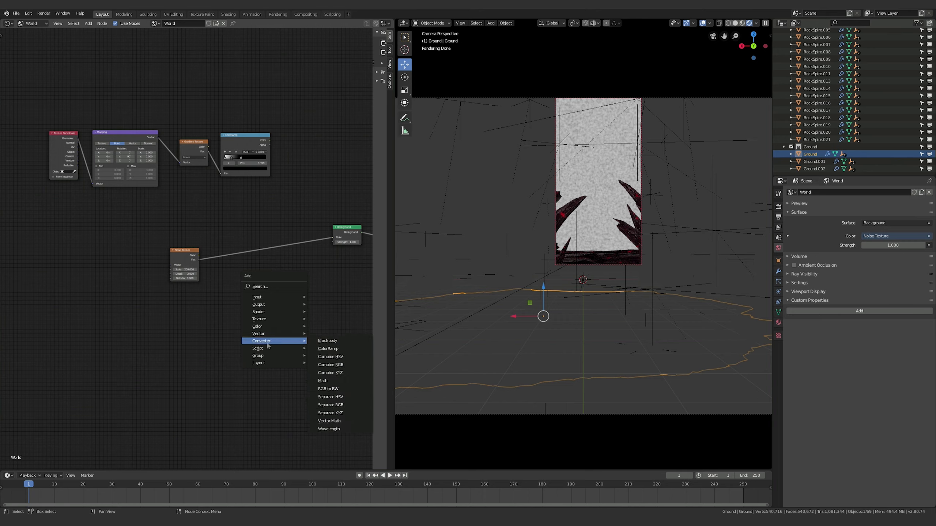
{"action": "left_click", "coordinate": [328, 349]}
{"action": "left_click", "coordinate": [236, 230]}
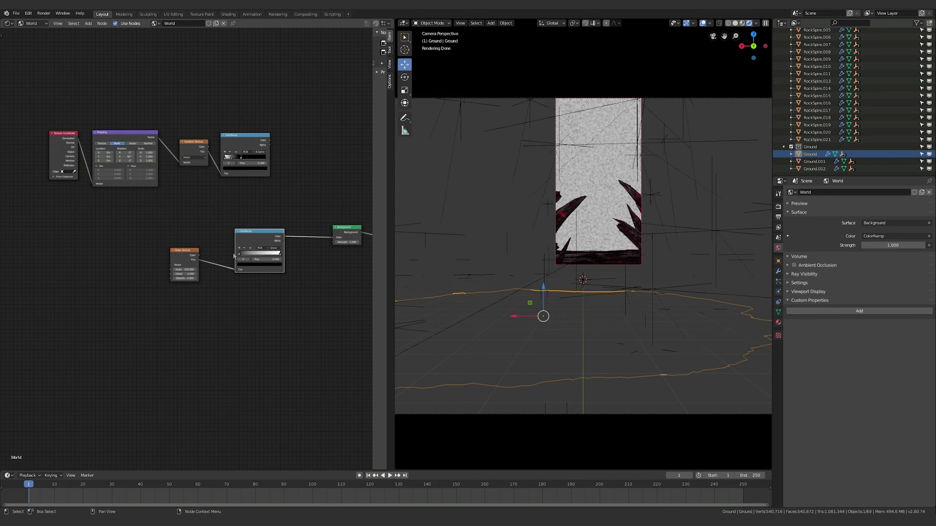
Step: Slide the noise ColorRamp's black stop to about 0.71 and adjust the white stop to leave sparse stars
{"action": "left_click_drag", "start_coordinate": [239, 254], "coordinate": [274, 256]}
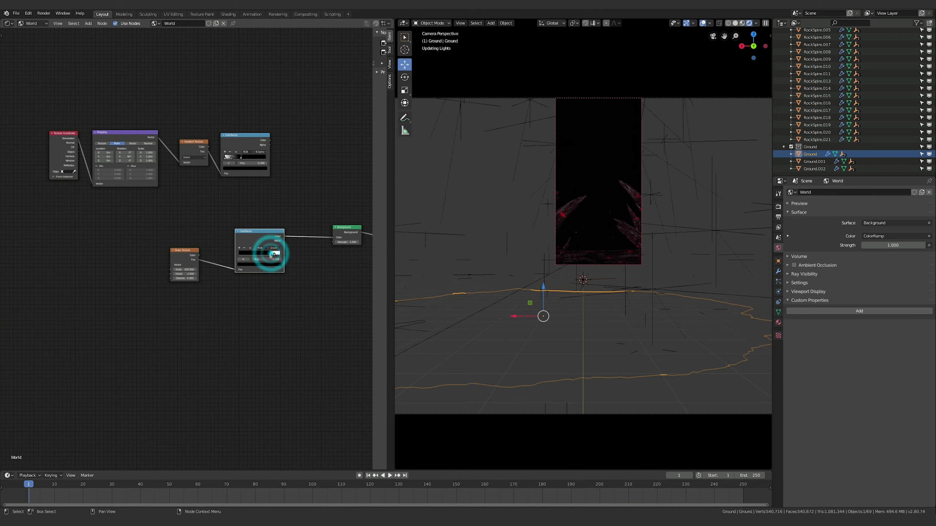
{"action": "left_click", "coordinate": [274, 255]}
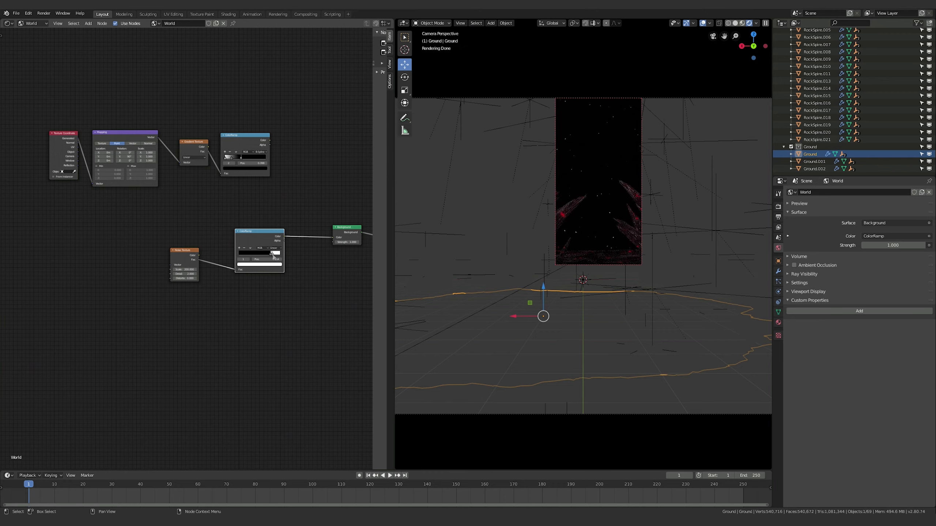
{"action": "left_click_drag", "start_coordinate": [272, 255], "coordinate": [280, 255]}
{"action": "left_click", "coordinate": [269, 254]}
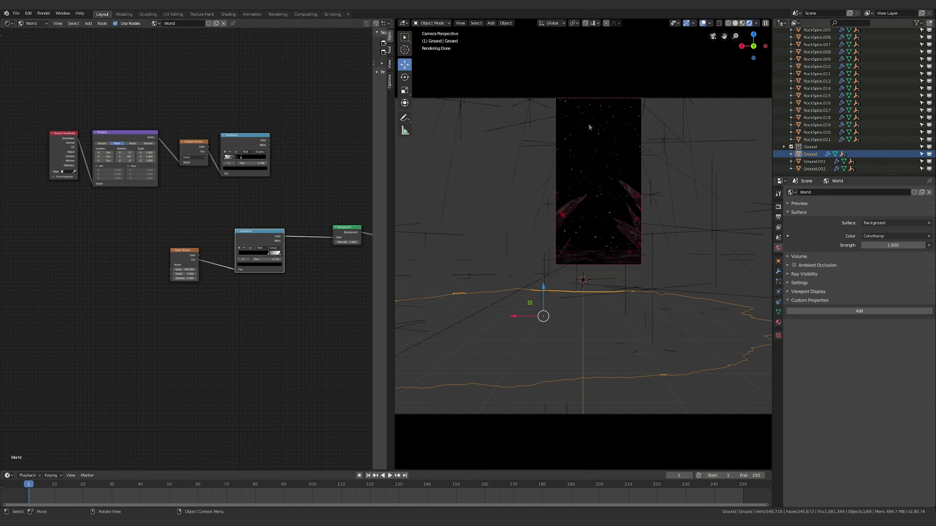
Step: Set the Noise Texture's scale to 500
{"action": "left_click", "coordinate": [181, 270]}
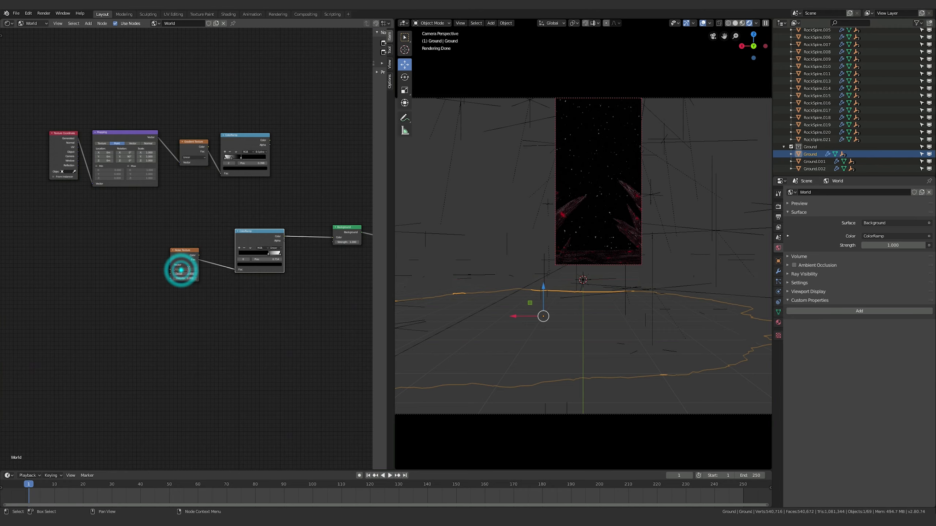
{"action": "type", "text": "500"}
{"action": "key", "text": "Return"}
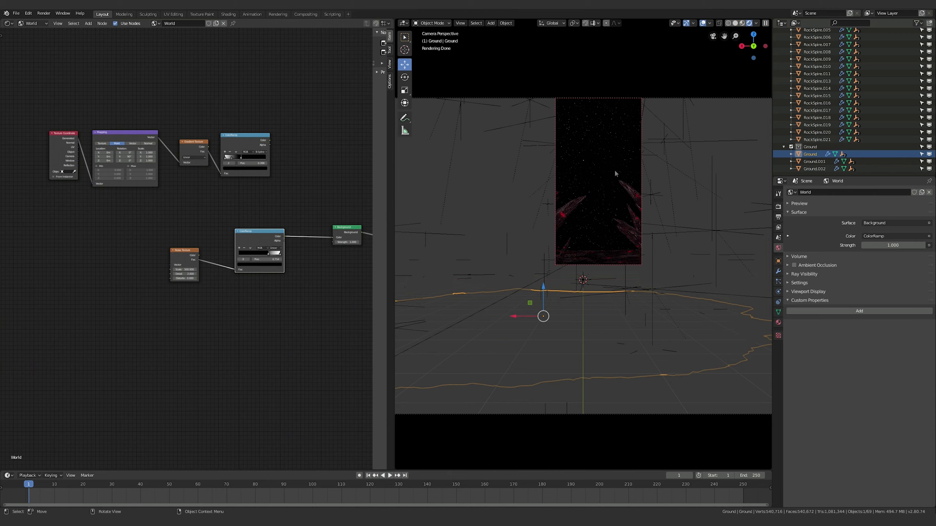
Step: Fine-tune the black and white stops of the noise ColorRamp to adjust the star density
{"action": "left_click_drag", "start_coordinate": [269, 254], "coordinate": [271, 257]}
{"action": "left_click", "coordinate": [265, 254]}
{"action": "left_click", "coordinate": [271, 257]}
{"action": "left_click", "coordinate": [270, 257]}
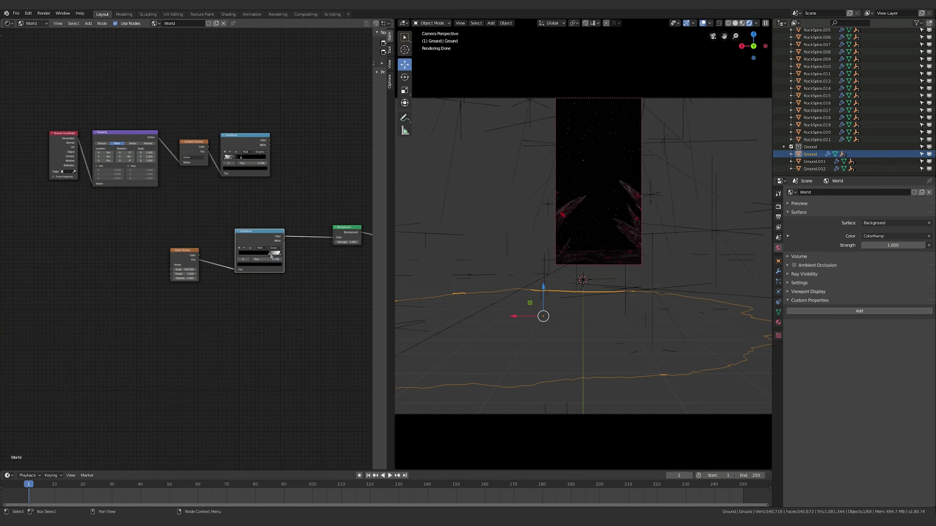
{"action": "left_click", "coordinate": [303, 362]}
{"action": "left_click", "coordinate": [279, 254]}
{"action": "left_click", "coordinate": [280, 321]}
Step: Disconnect the noise ColorRamp from Background and move it left together with the Noise Texture
{"action": "left_click", "coordinate": [250, 231]}
{"action": "left_click_drag", "start_coordinate": [335, 240], "coordinate": [334, 234]}
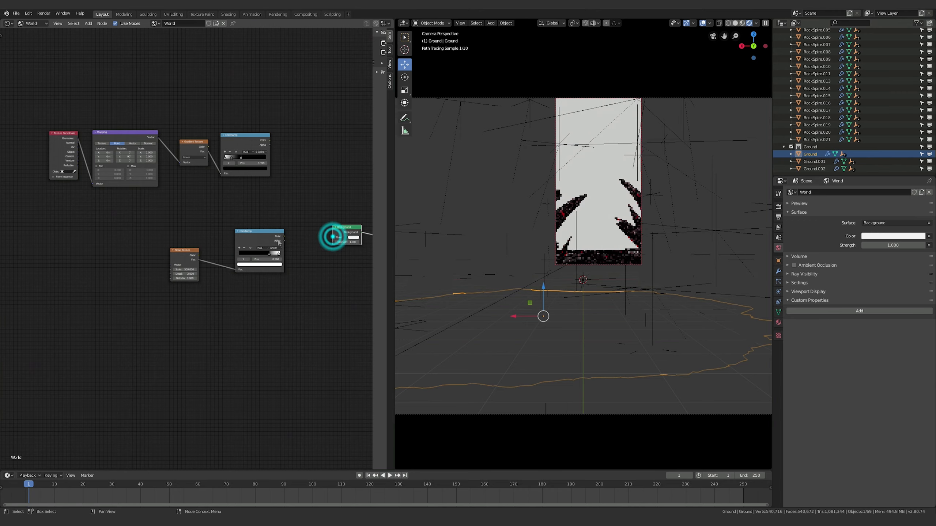
{"action": "left_click", "coordinate": [261, 243]}
{"action": "left_click", "coordinate": [184, 259], "text": "shift"}
{"action": "key", "text": "g"}
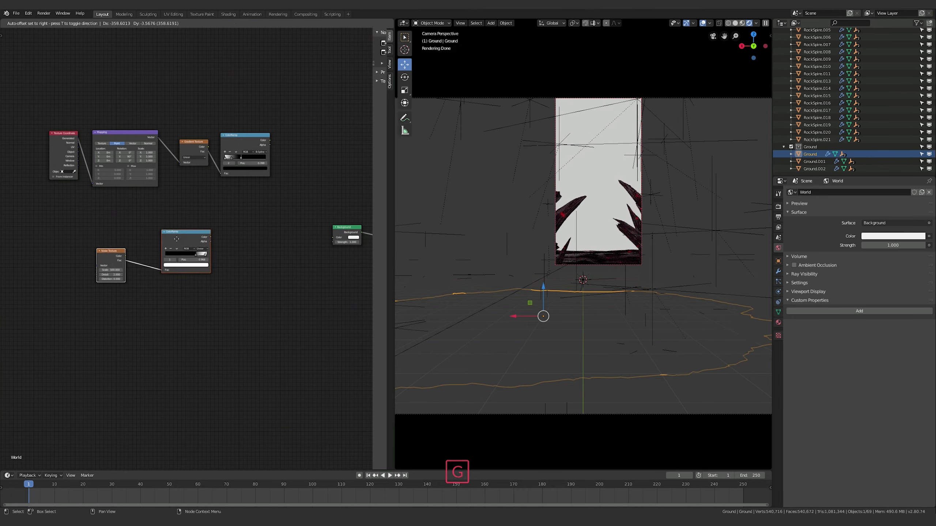
{"action": "left_click", "coordinate": [186, 249]}
{"action": "left_click", "coordinate": [308, 291]}
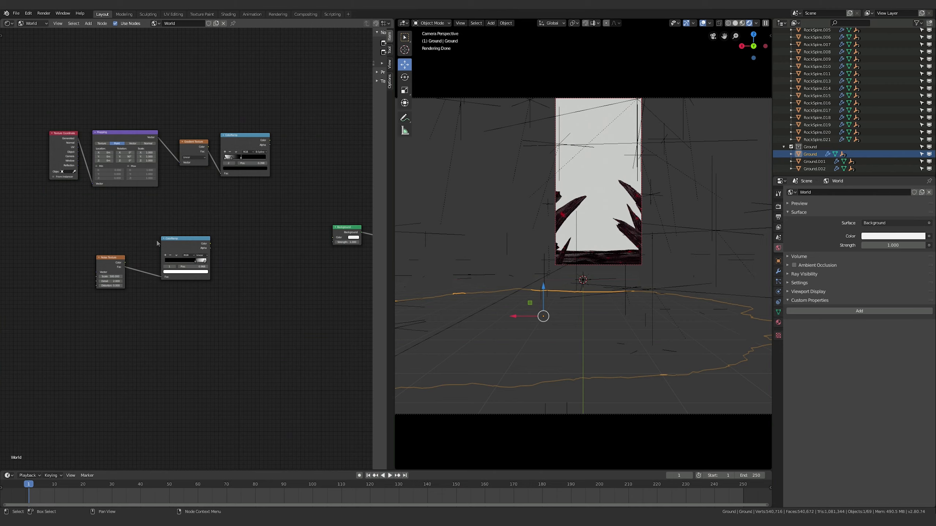
Step: Add a MixRGB node between the two ColorRamp nodes and Background
{"action": "key", "text": "shift+a"}
{"action": "mouse_move", "coordinate": [277, 230]}
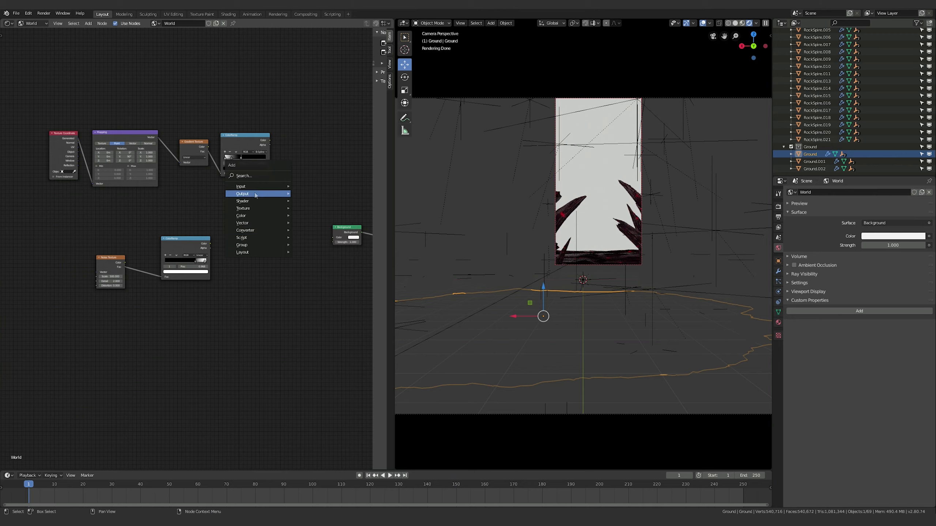
{"action": "left_click", "coordinate": [260, 217]}
{"action": "left_click", "coordinate": [310, 255]}
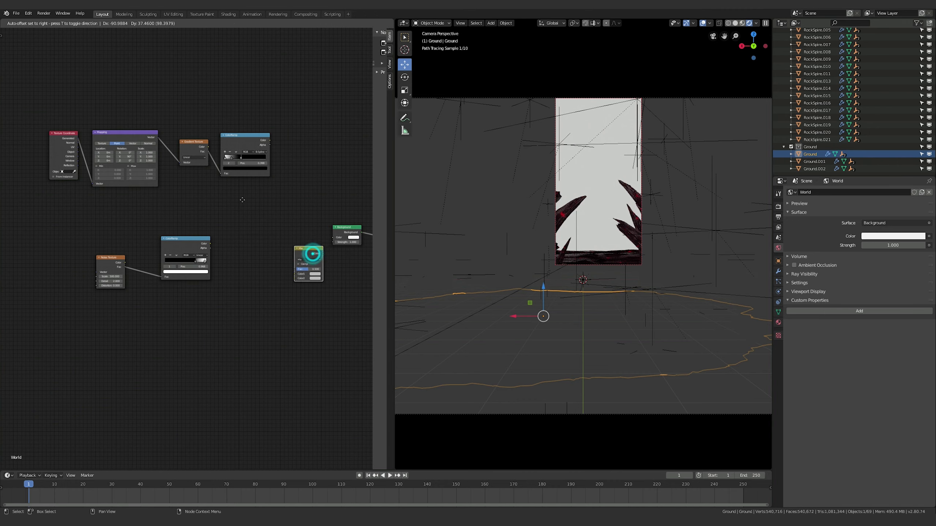
{"action": "left_click", "coordinate": [270, 210]}
Step: Move the whole gradient node chain left, clear of the Mix node
{"action": "left_click", "coordinate": [258, 145]}
{"action": "key", "text": "b"}
{"action": "left_click_drag", "start_coordinate": [284, 119], "coordinate": [56, 186]}
{"action": "key", "text": "g"}
{"action": "left_click", "coordinate": [85, 180]}
{"action": "left_click", "coordinate": [214, 220]}
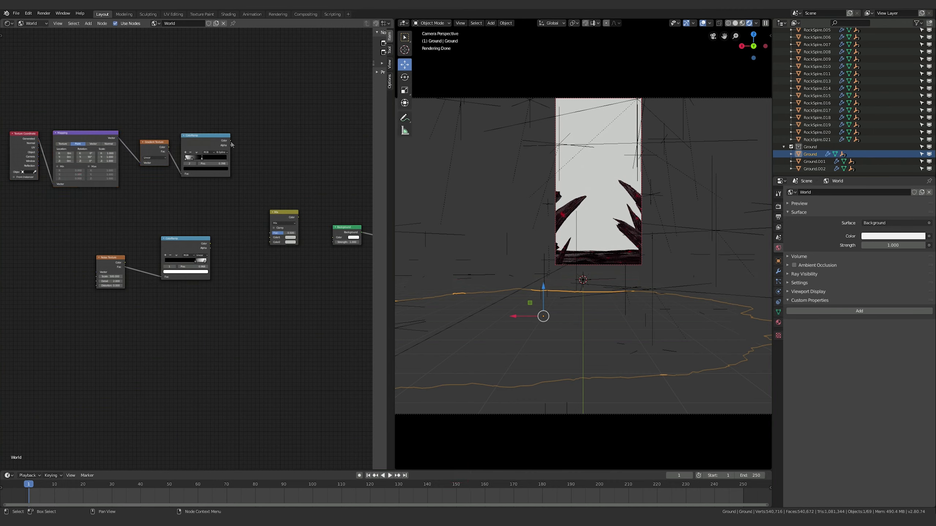
Step: Connect the gradient and noise ColorRamps to the Mix node's two color inputs, and feed the Mix output into Background
{"action": "left_click_drag", "start_coordinate": [231, 141], "coordinate": [271, 237]}
{"action": "left_click_drag", "start_coordinate": [210, 243], "coordinate": [334, 242]}
{"action": "left_click", "coordinate": [302, 314]}
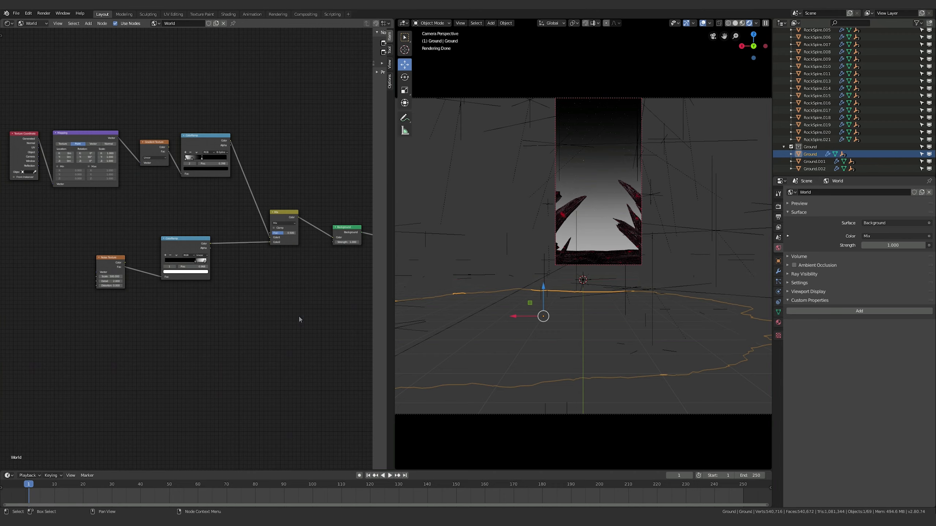
Step: Preview the noise ColorRamp directly through Background and restore the Mix node's link
{"action": "left_click", "coordinate": [285, 225]}
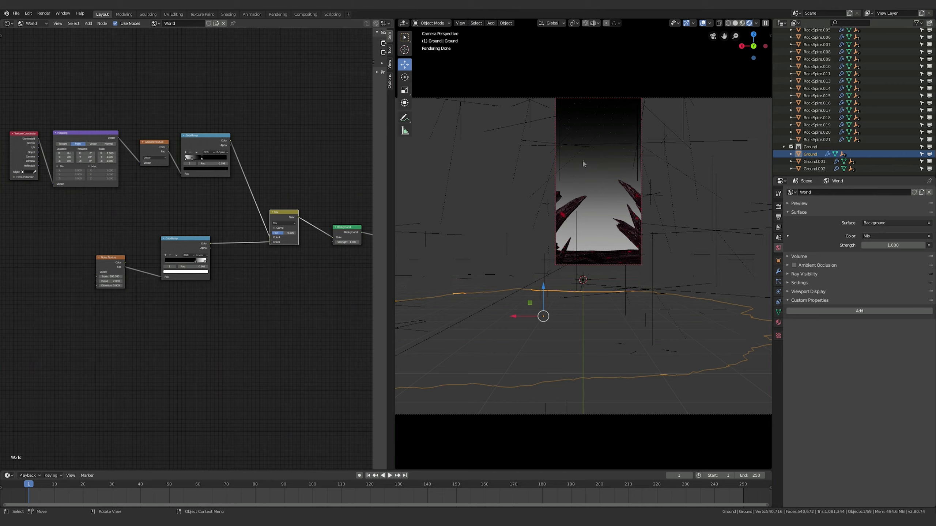
{"action": "left_click_drag", "start_coordinate": [210, 244], "coordinate": [334, 237]}
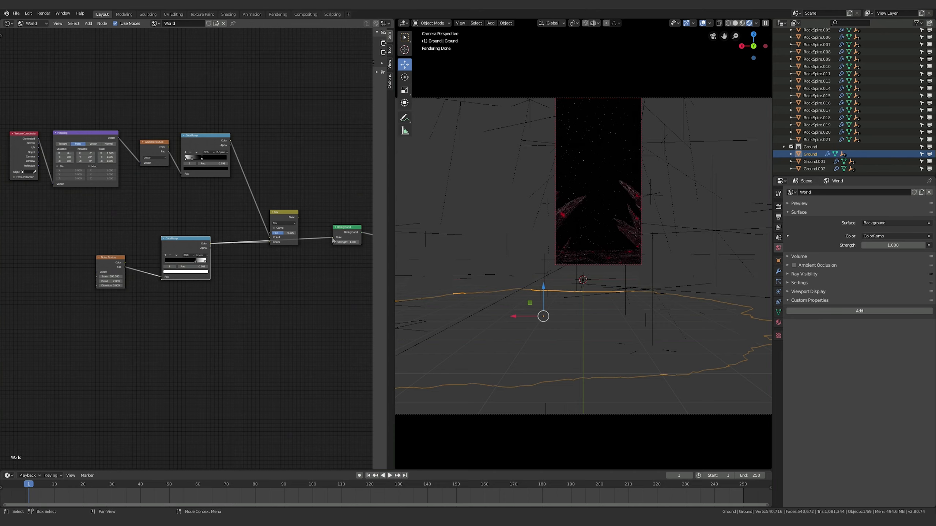
{"action": "mouse_move", "coordinate": [335, 237]}
{"action": "left_mouse_down"}
{"action": "mouse_move", "coordinate": [317, 246]}
{"action": "mouse_move", "coordinate": [336, 241]}
{"action": "left_mouse_up"}
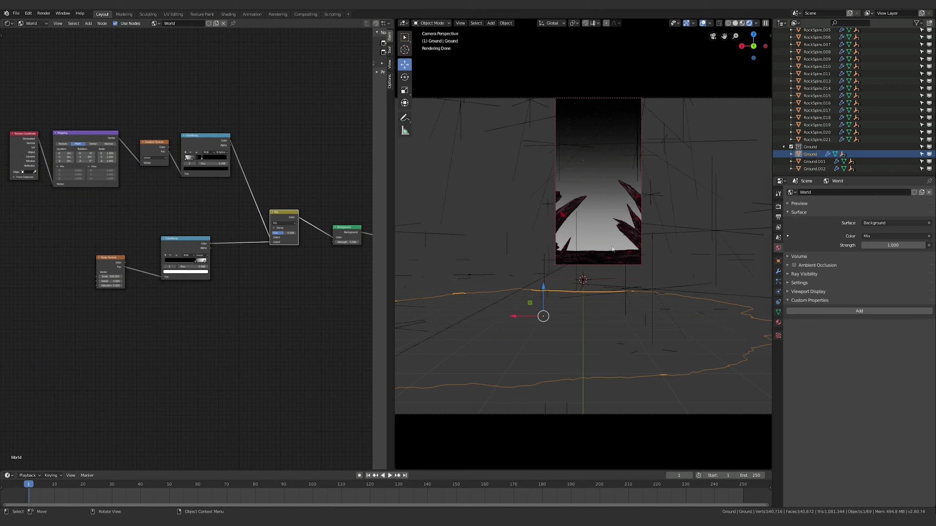
Step: Set the Mix node's blend mode to Add, enable Clamp, and raise its factor to 1.000
{"action": "left_click", "coordinate": [283, 223]}
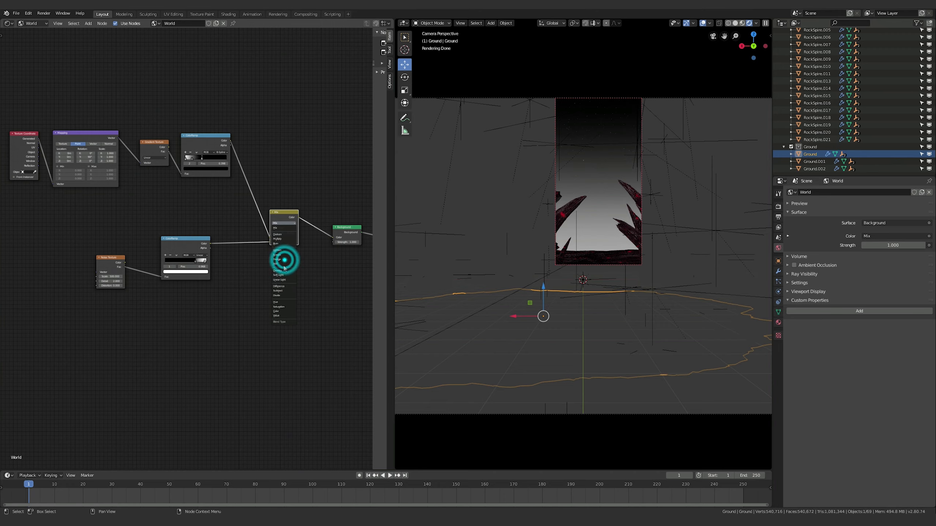
{"action": "left_click", "coordinate": [278, 263]}
{"action": "left_click", "coordinate": [275, 228]}
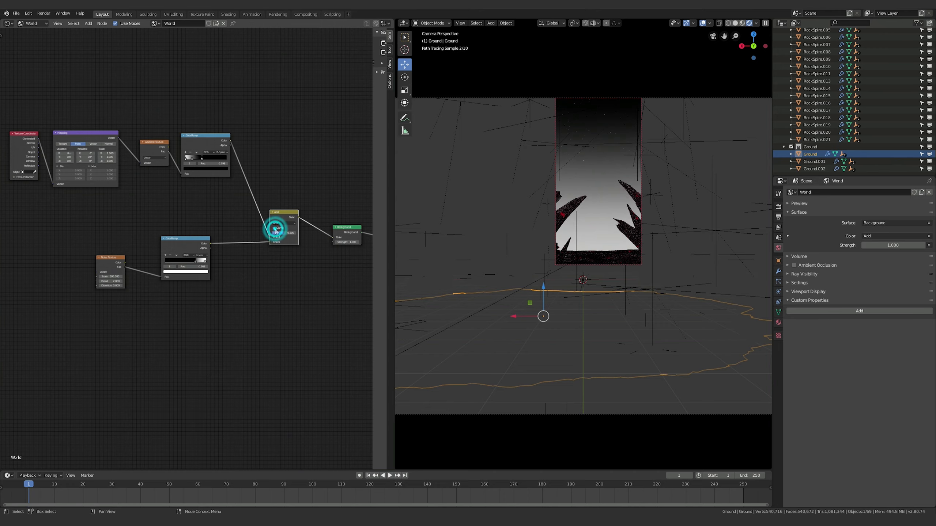
{"action": "left_click", "coordinate": [284, 234]}
{"action": "left_click_drag", "start_coordinate": [284, 235], "coordinate": [319, 257]}
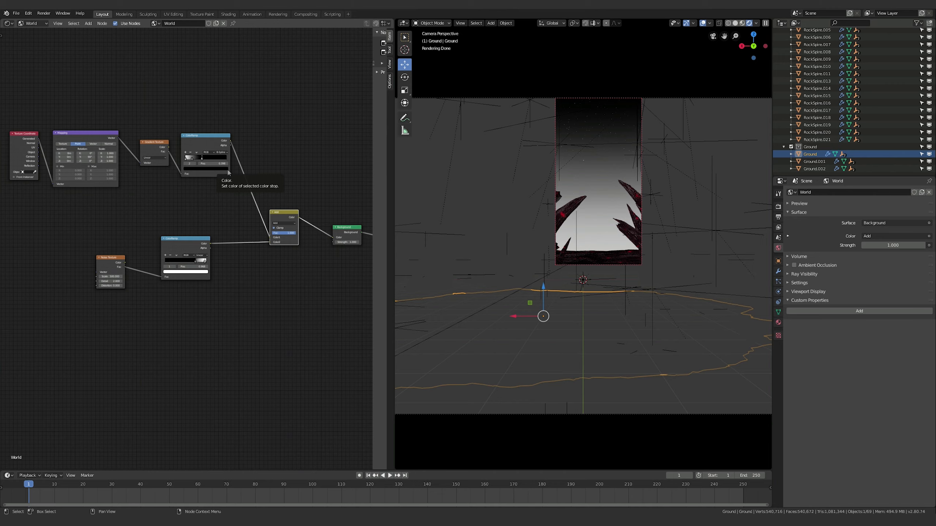
Step: Recolor the white stop of the gradient ColorRamp to a strong pinkish red for the horizon
{"action": "left_click", "coordinate": [187, 159]}
{"action": "left_click", "coordinate": [209, 170]}
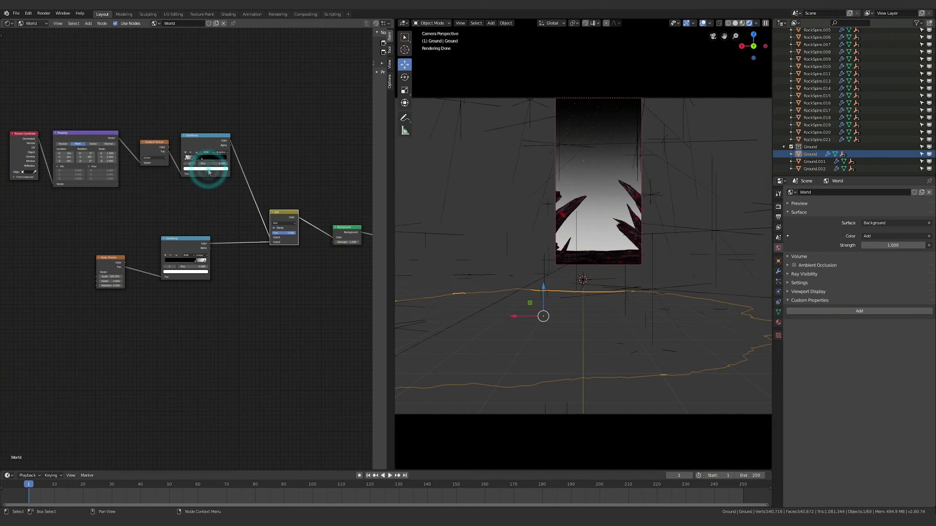
{"action": "left_click", "coordinate": [198, 134]}
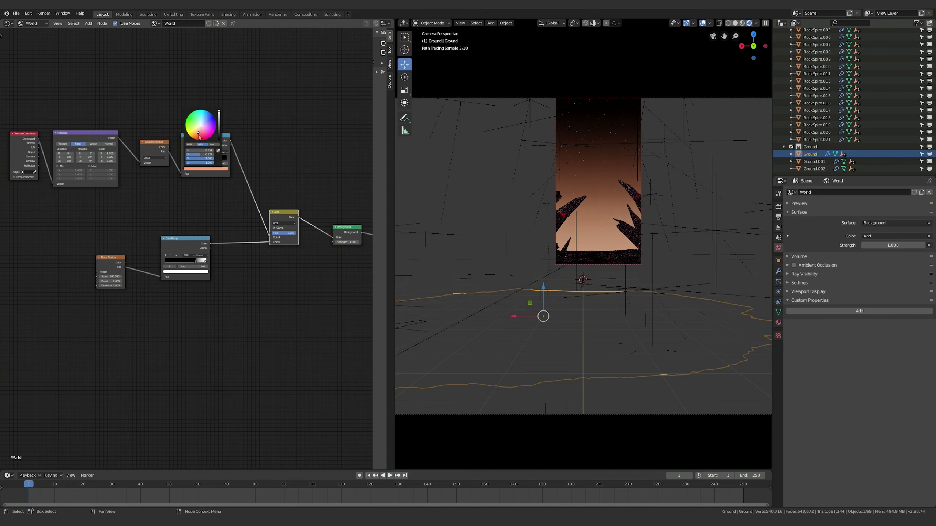
{"action": "left_click_drag", "start_coordinate": [199, 137], "coordinate": [200, 138]}
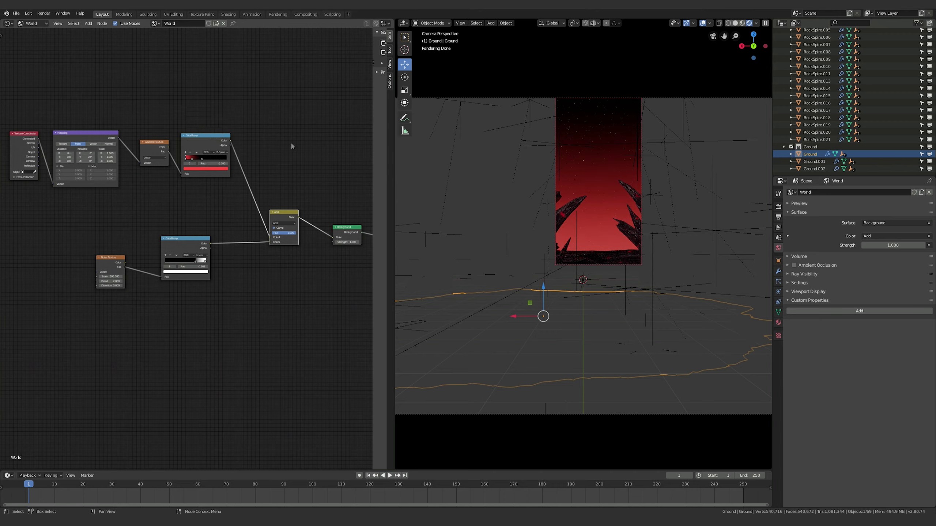
Step: Color the gradient ColorRamp's middle stop a dark, muted purple
{"action": "left_click", "coordinate": [191, 158]}
{"action": "left_click", "coordinate": [203, 169]}
{"action": "left_click", "coordinate": [205, 126]}
{"action": "left_click_drag", "start_coordinate": [218, 124], "coordinate": [219, 125]}
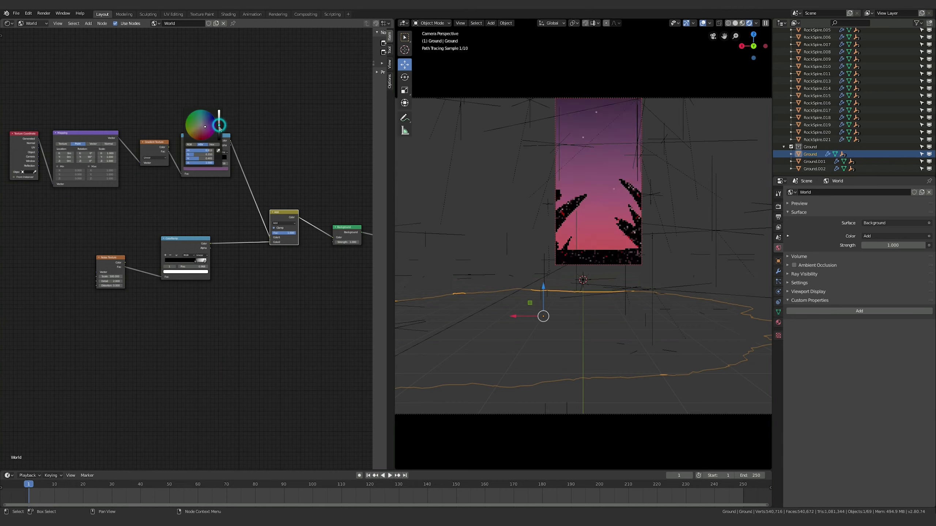
{"action": "left_click", "coordinate": [206, 126]}
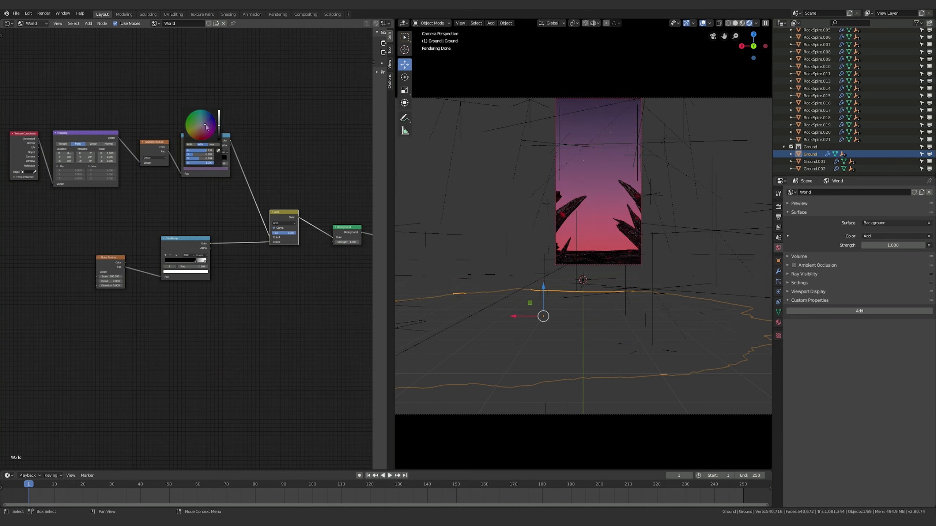
{"action": "left_click", "coordinate": [299, 131]}
Step: Reposition the black and purple stops of the gradient ColorRamp to reshape the red-to-purple transition
{"action": "left_click", "coordinate": [199, 158]}
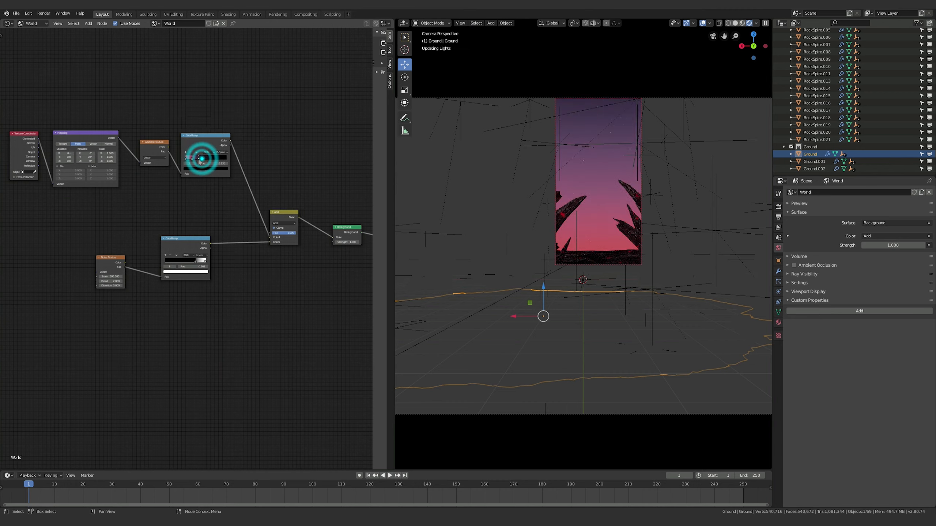
{"action": "left_click_drag", "start_coordinate": [199, 161], "coordinate": [197, 162]}
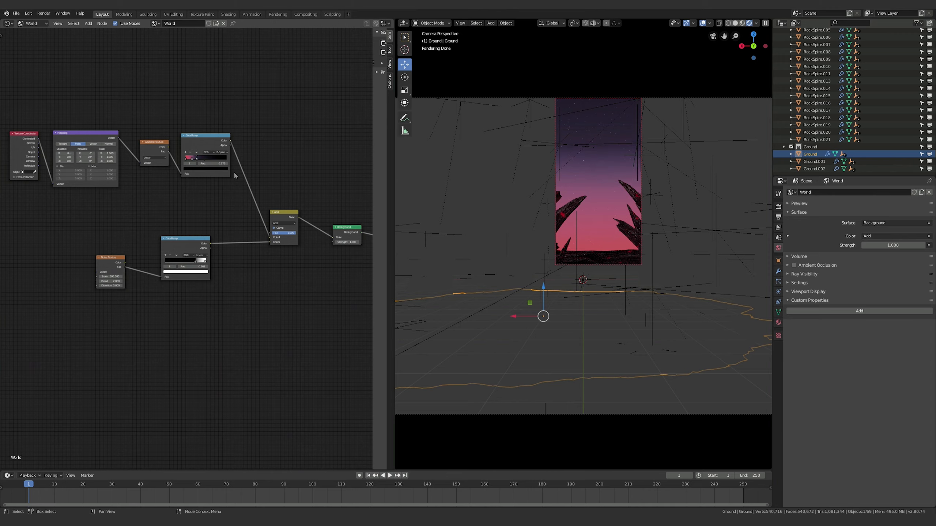
{"action": "left_click", "coordinate": [190, 159]}
{"action": "left_click", "coordinate": [190, 159]}
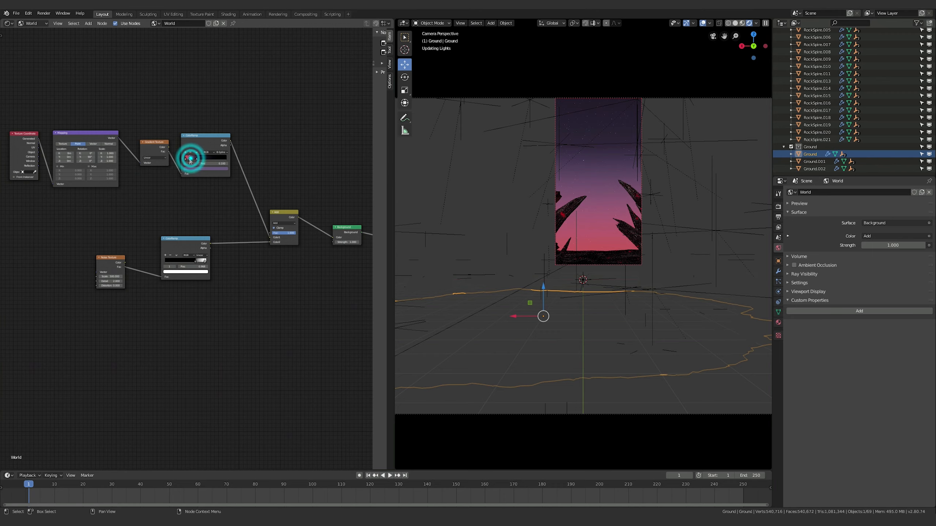
{"action": "mouse_move", "coordinate": [190, 160]}
{"action": "left_mouse_down"}
{"action": "mouse_move", "coordinate": [217, 138]}
{"action": "mouse_move", "coordinate": [201, 165]}
{"action": "left_mouse_up"}
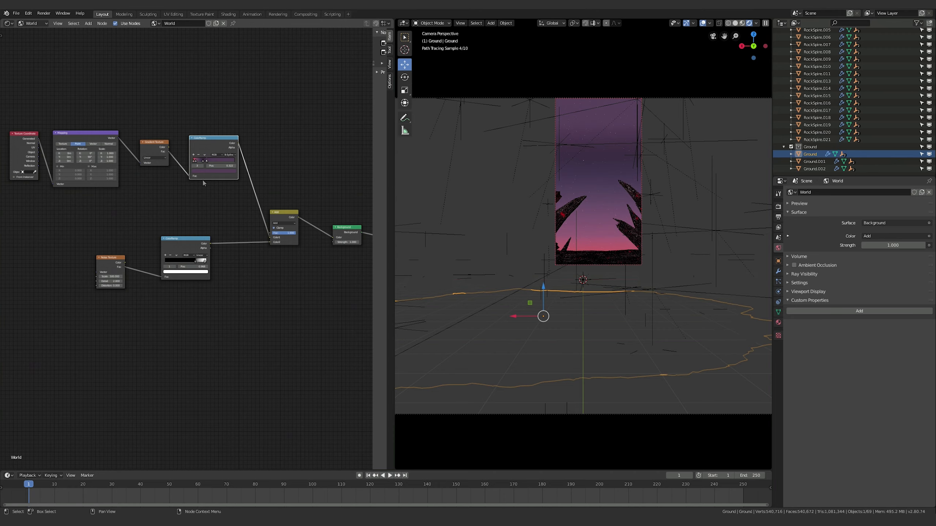
Step: Darken the gradient ColorRamp's upper-sky stop to black and fine-tune its position
{"action": "left_click", "coordinate": [208, 171]}
{"action": "left_click", "coordinate": [226, 140]}
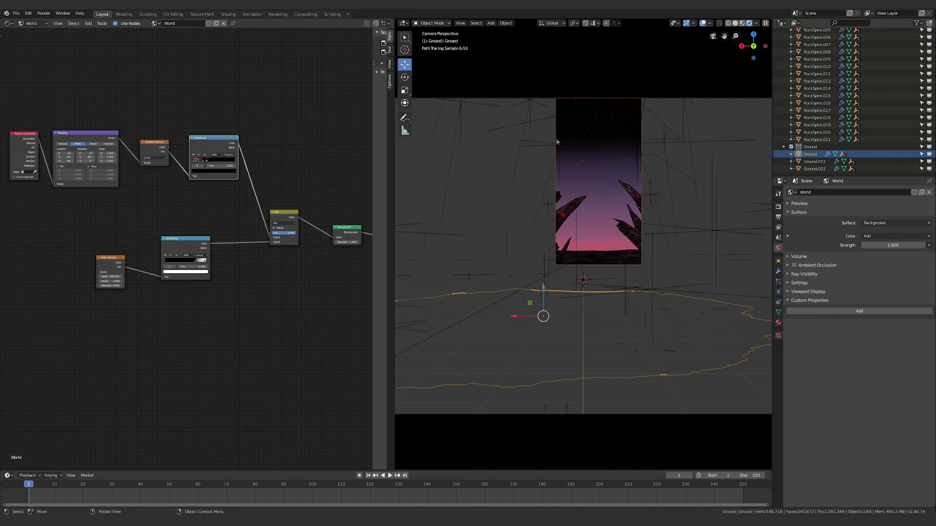
{"action": "left_click_drag", "start_coordinate": [206, 161], "coordinate": [208, 162]}
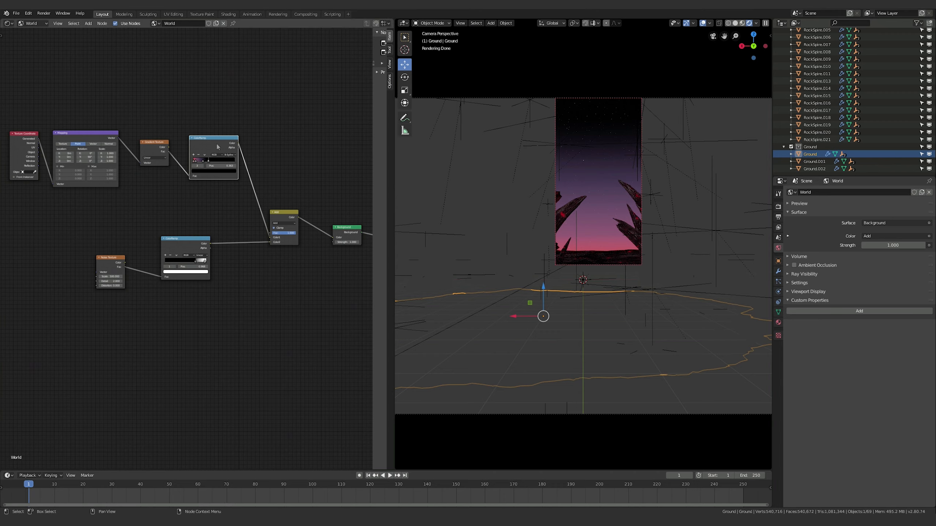
Step: Move the gradient ColorRamp upward to free space beside the Gradient Texture
{"action": "left_click_drag", "start_coordinate": [218, 147], "coordinate": [243, 90]}
{"action": "left_click", "coordinate": [150, 150]}
{"action": "left_click", "coordinate": [81, 136]}
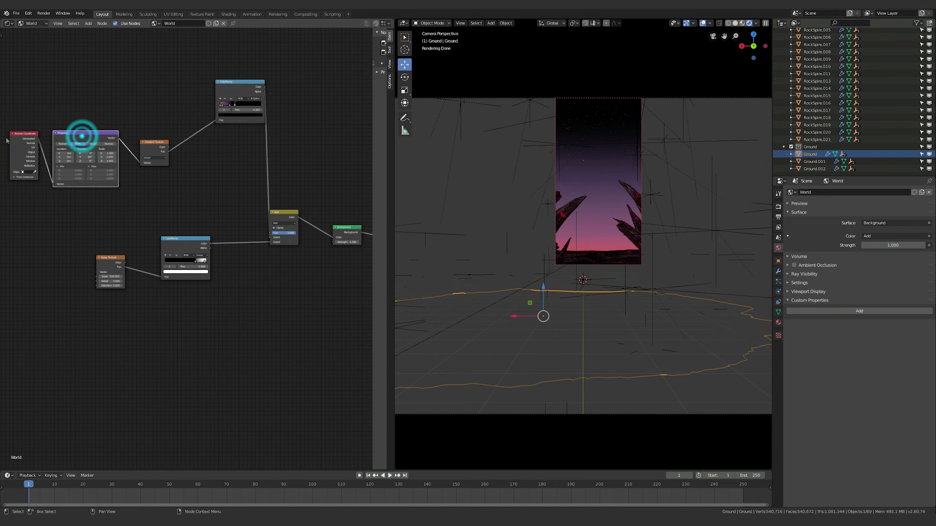
{"action": "left_click", "coordinate": [7, 140]}
{"action": "left_click", "coordinate": [155, 148]}
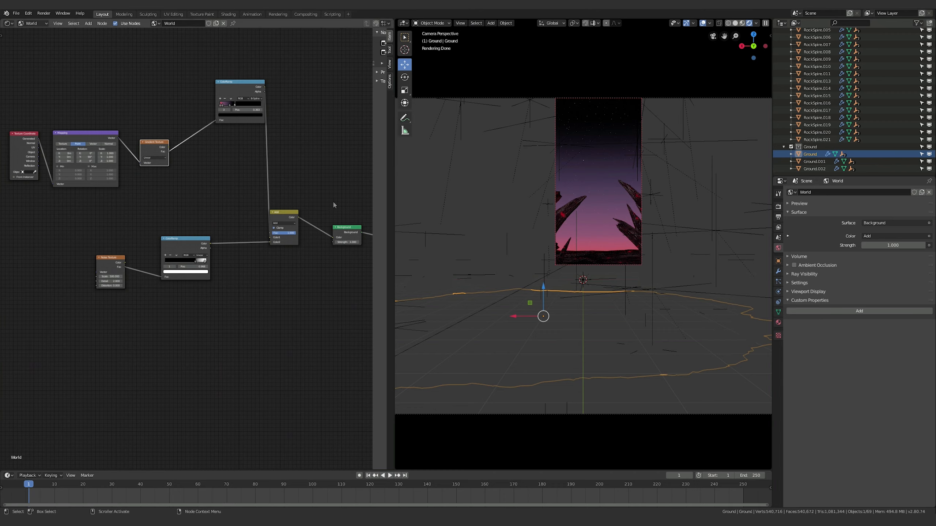
Step: Duplicate the gradient ColorRamp below the original and connect the Gradient Texture's Fac output to the copy
{"action": "key", "text": "shift+a"}
{"action": "left_click", "coordinate": [213, 186]}
{"action": "left_click", "coordinate": [247, 83]}
{"action": "key", "text": "shift+d"}
{"action": "left_click", "coordinate": [226, 163]}
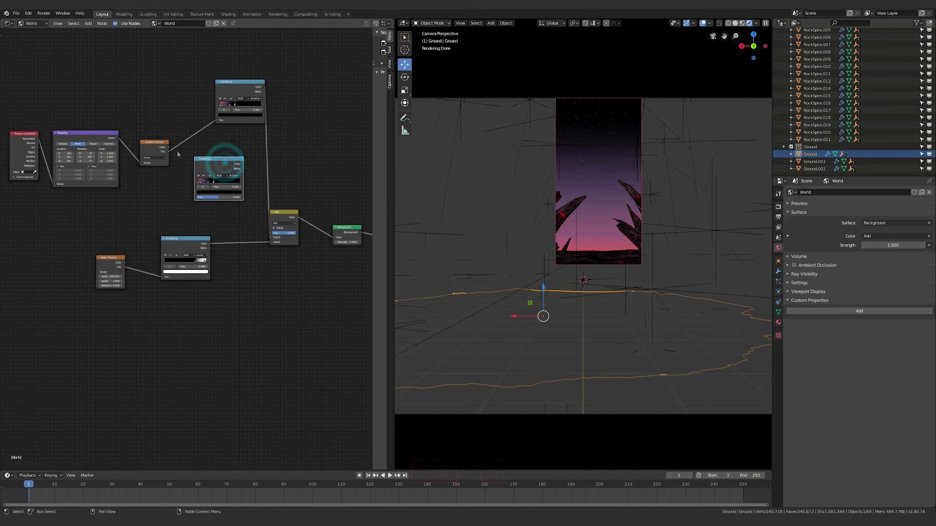
{"action": "left_click_drag", "start_coordinate": [168, 151], "coordinate": [195, 197]}
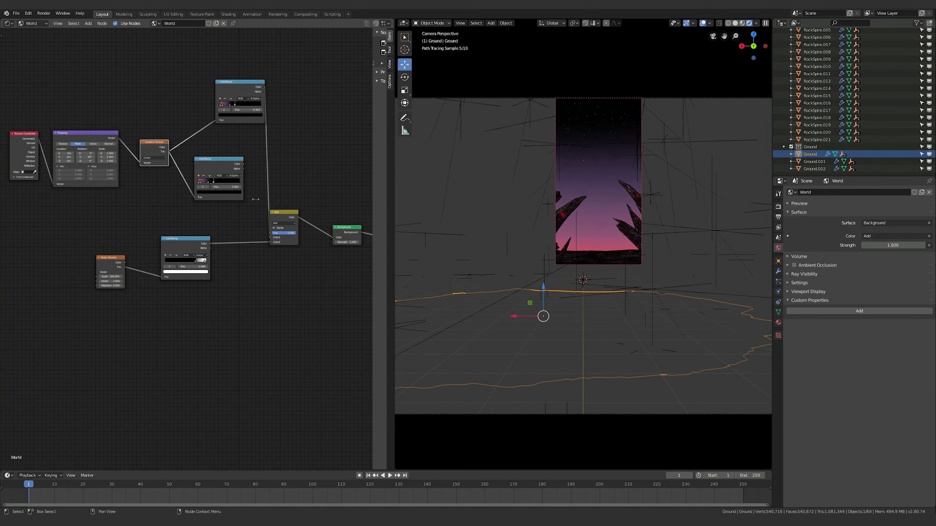
Step: Move the World Output, Background and Add nodes right to make room after the ColorRamps
{"action": "middle_click_drag", "start_coordinate": [351, 196], "coordinate": [236, 195]}
{"action": "left_click_drag", "start_coordinate": [274, 224], "coordinate": [335, 220]}
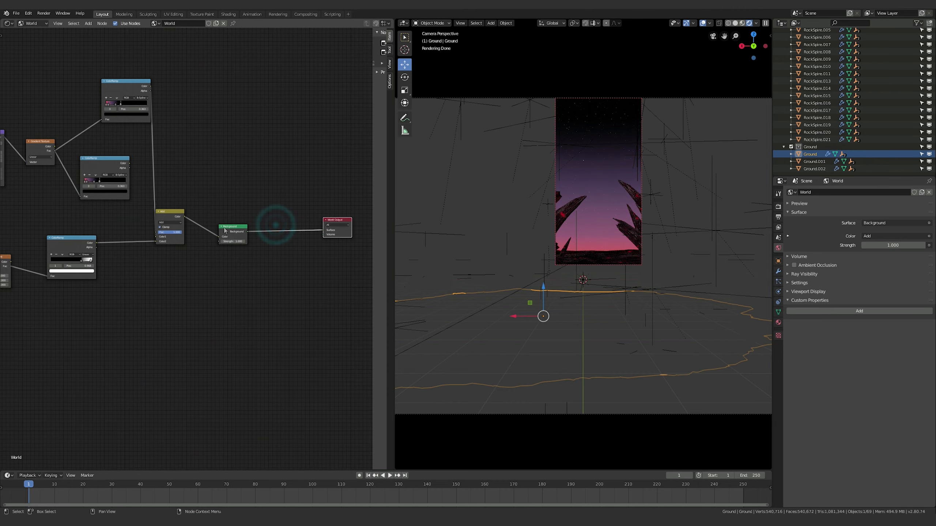
{"action": "left_click_drag", "start_coordinate": [230, 225], "coordinate": [294, 220]}
{"action": "left_click_drag", "start_coordinate": [166, 214], "coordinate": [234, 182]}
Step: Line up the two gradient ColorRamps one above the other and shift the noise ColorRamp and Noise Texture slightly right
{"action": "middle_click_drag", "start_coordinate": [185, 249], "coordinate": [241, 257]}
{"action": "mouse_move", "coordinate": [159, 171]}
{"action": "left_mouse_down"}
{"action": "mouse_move", "coordinate": [188, 162]}
{"action": "mouse_move", "coordinate": [171, 163]}
{"action": "left_mouse_up"}
{"action": "middle_click_drag", "start_coordinate": [175, 97], "coordinate": [159, 99]}
{"action": "left_click_drag", "start_coordinate": [159, 100], "coordinate": [151, 104]}
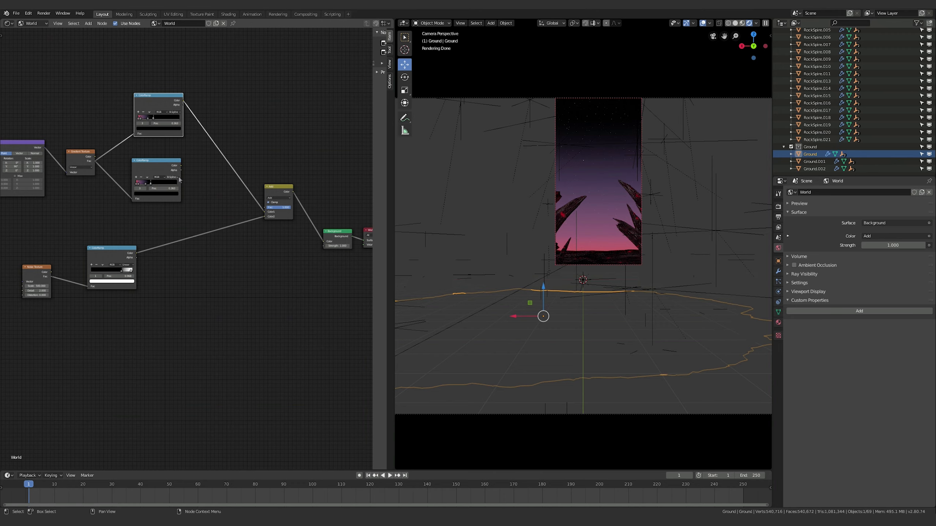
{"action": "left_click_drag", "start_coordinate": [112, 251], "coordinate": [115, 251]}
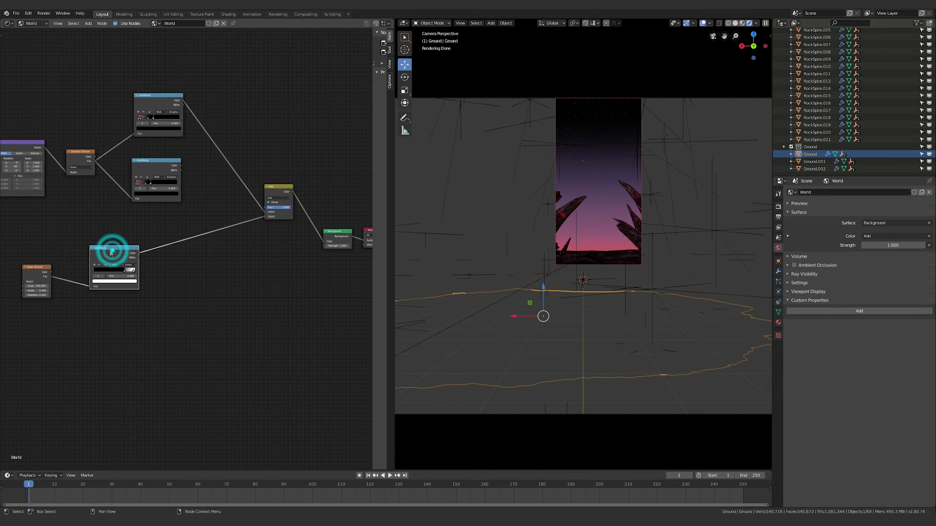
{"action": "left_click_drag", "start_coordinate": [42, 269], "coordinate": [50, 267]}
{"action": "left_click", "coordinate": [104, 261]}
{"action": "left_click", "coordinate": [148, 154]}
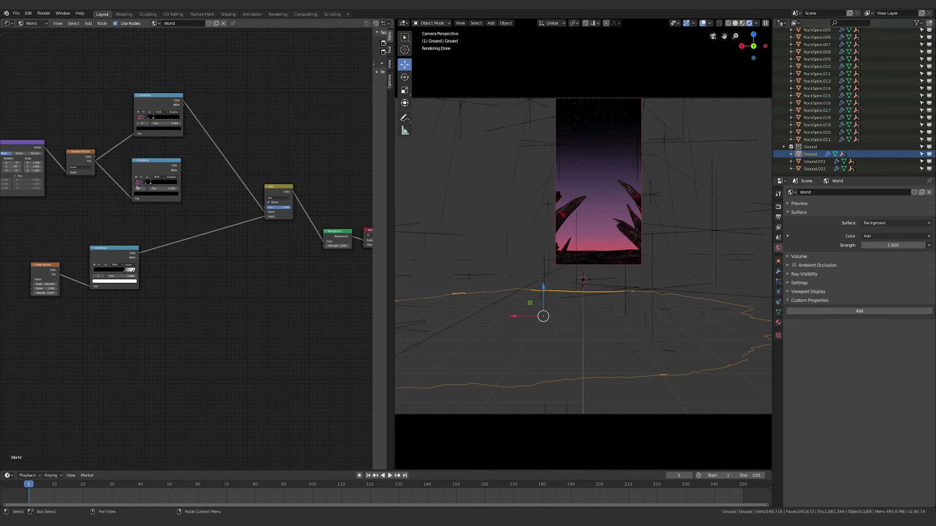
Step: Remove the last black stop from the duplicated ColorRamp and slide the remaining dark stop into its place
{"action": "left_click", "coordinate": [134, 183]}
{"action": "left_click", "coordinate": [137, 183]}
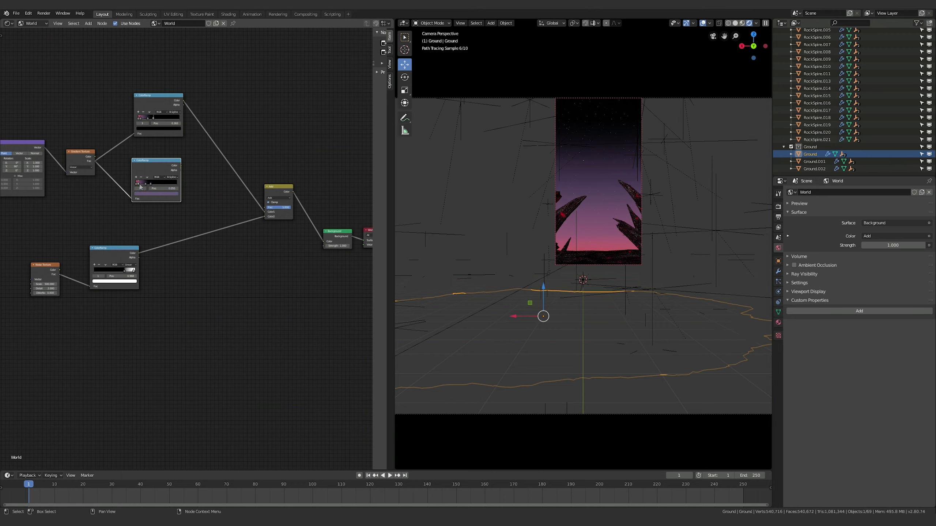
{"action": "left_click_drag", "start_coordinate": [137, 183], "coordinate": [140, 183]}
{"action": "left_click", "coordinate": [150, 184]}
{"action": "left_click", "coordinate": [141, 177]}
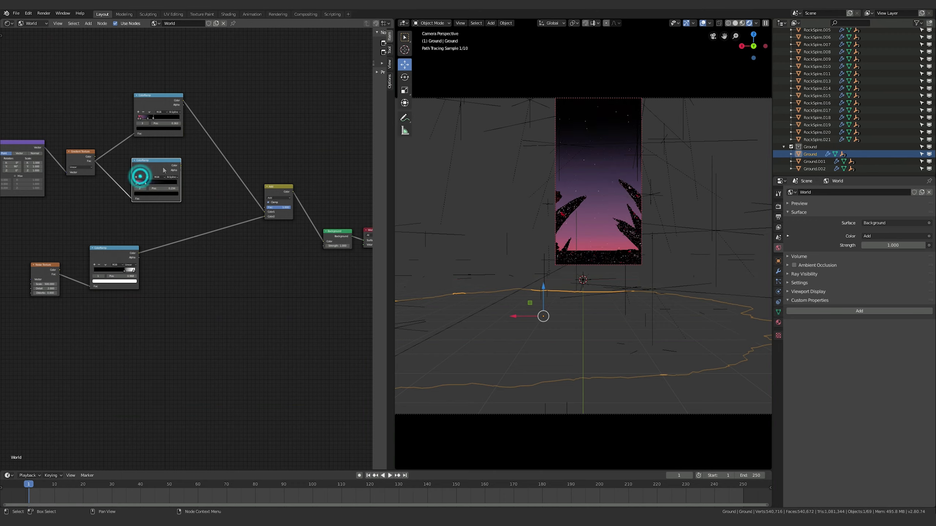
{"action": "left_click_drag", "start_coordinate": [145, 183], "coordinate": [151, 183]}
Step: Desaturate the red stop of the duplicated ColorRamp to white
{"action": "left_click", "coordinate": [138, 182]}
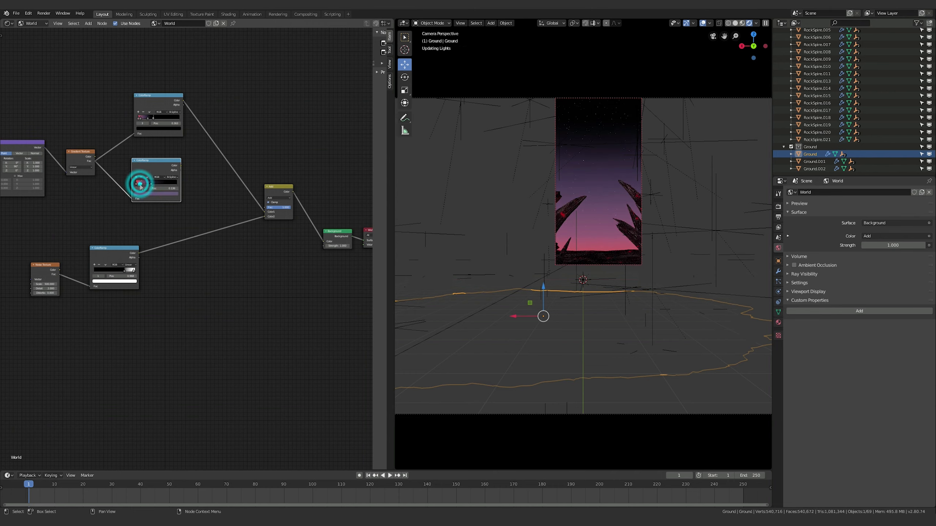
{"action": "left_click", "coordinate": [138, 182]}
{"action": "left_click", "coordinate": [145, 194]}
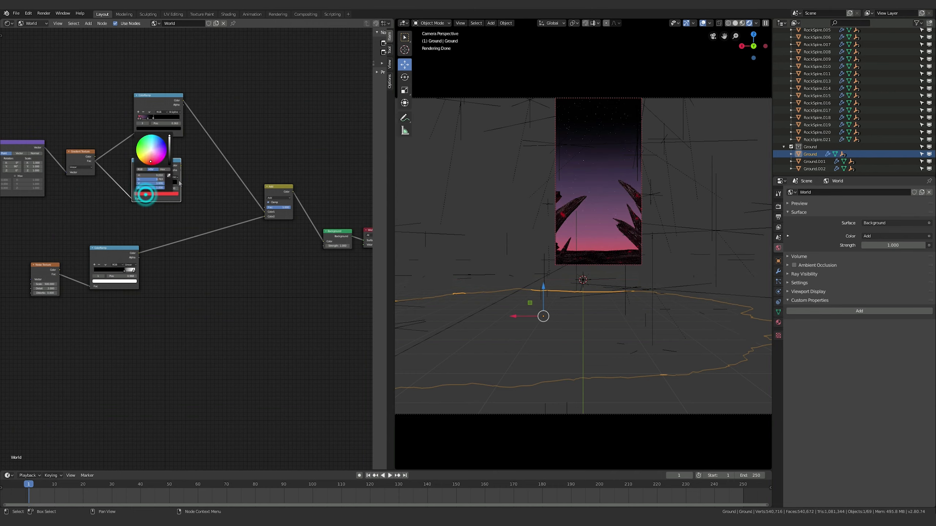
{"action": "left_click", "coordinate": [151, 172]}
{"action": "left_click_drag", "start_coordinate": [156, 180], "coordinate": [137, 180]}
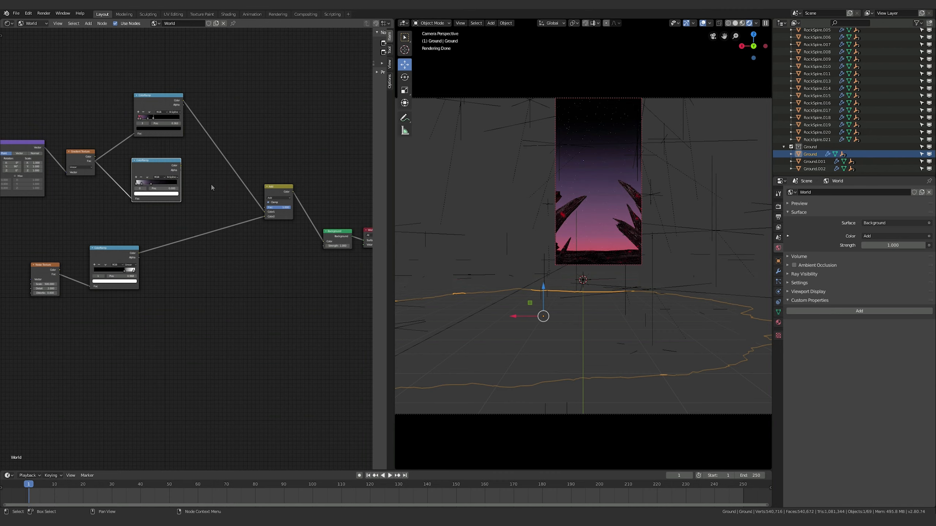
Step: Desaturate the purple stop of the duplicated ColorRamp so the ramp runs from white through gray to black
{"action": "left_click", "coordinate": [149, 193]}
{"action": "left_click", "coordinate": [156, 194]}
{"action": "left_click_drag", "start_coordinate": [146, 180], "coordinate": [134, 180]}
{"action": "left_click", "coordinate": [158, 226]}
{"action": "left_click", "coordinate": [150, 184]}
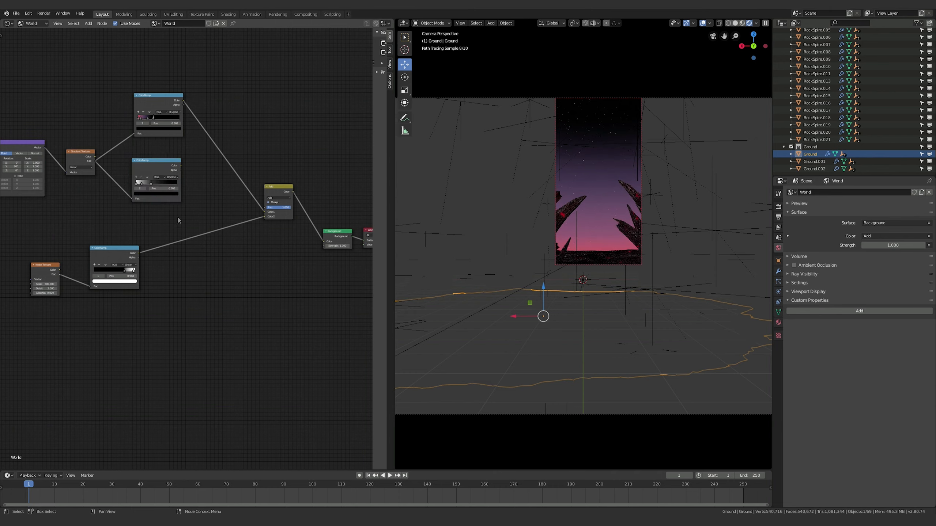
Step: Preview the grayscale gradient ColorRamp and the noise ColorRamp in turn by linking each directly to Background
{"action": "left_click", "coordinate": [177, 163]}
{"action": "left_click_drag", "start_coordinate": [181, 166], "coordinate": [324, 242]}
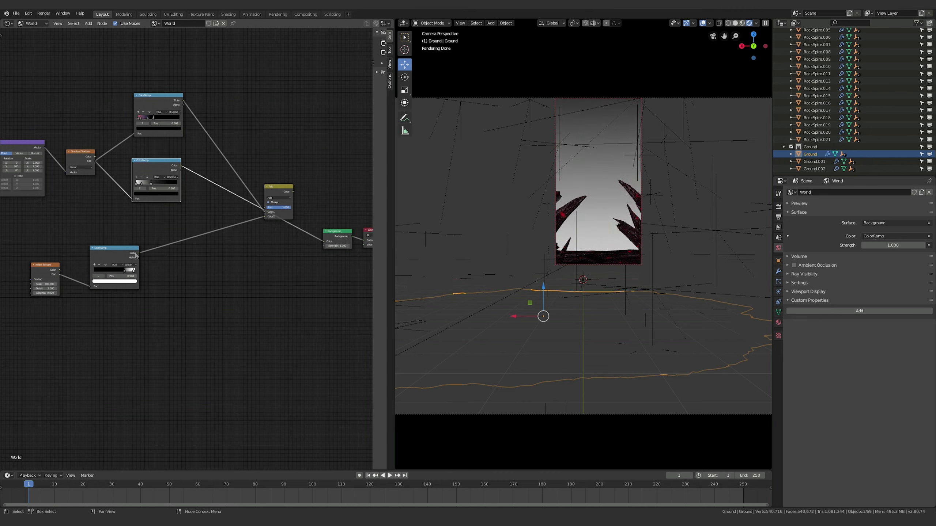
{"action": "left_click_drag", "start_coordinate": [137, 255], "coordinate": [324, 242]}
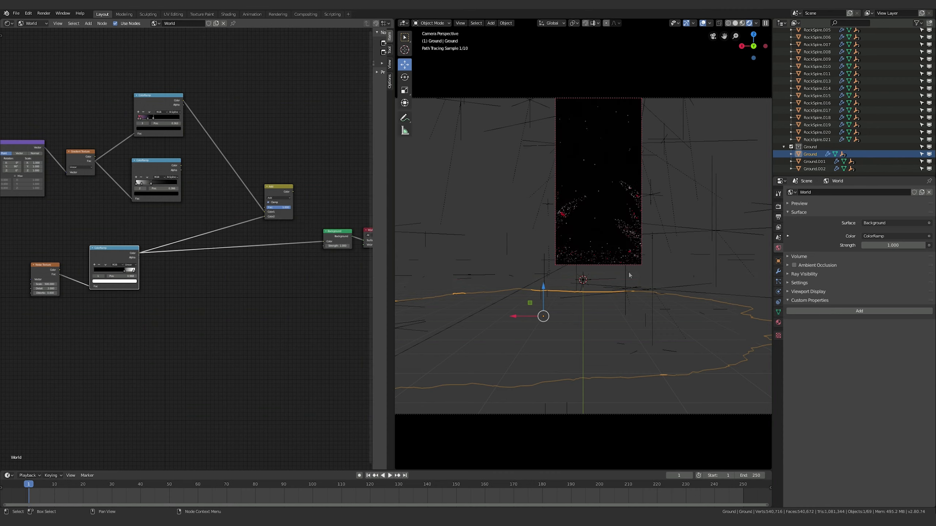
{"action": "left_click", "coordinate": [164, 161]}
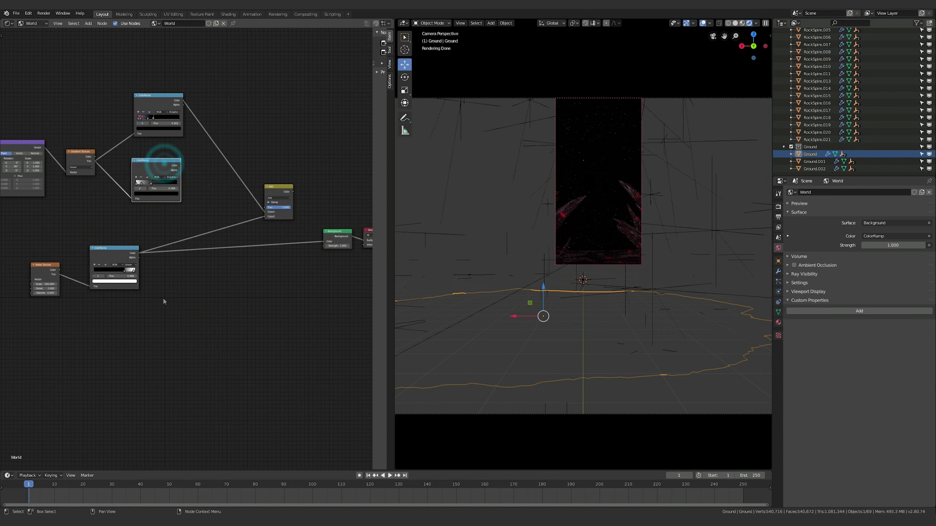
Step: Compare the grayscale gradient with the star noise by feeding each ColorRamp into Background in turn, shifting the grayscale ColorRamp slightly aside
{"action": "mouse_move", "coordinate": [182, 166]}
{"action": "left_mouse_down"}
{"action": "mouse_move", "coordinate": [326, 246]}
{"action": "mouse_move", "coordinate": [285, 254]}
{"action": "mouse_move", "coordinate": [183, 168]}
{"action": "left_mouse_up"}
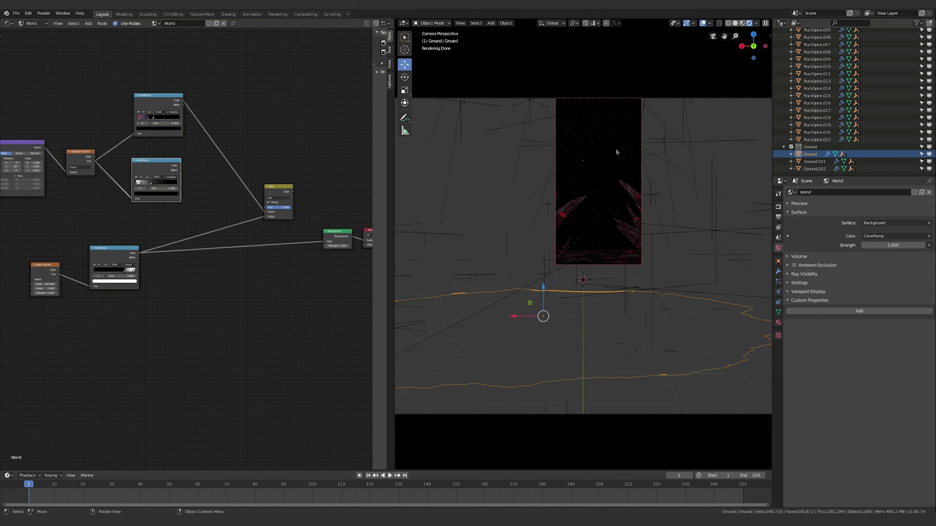
{"action": "left_click", "coordinate": [218, 314]}
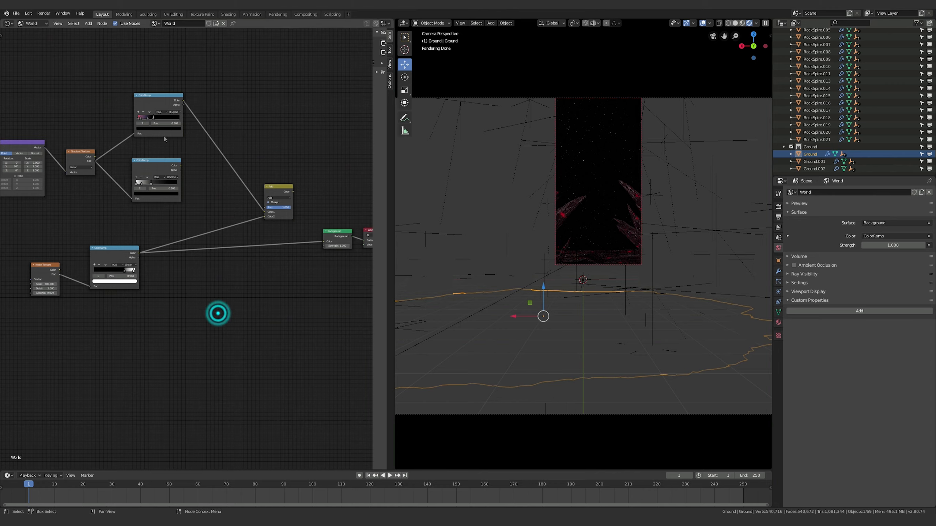
{"action": "left_click", "coordinate": [170, 165]}
{"action": "left_click_drag", "start_coordinate": [182, 166], "coordinate": [325, 242]}
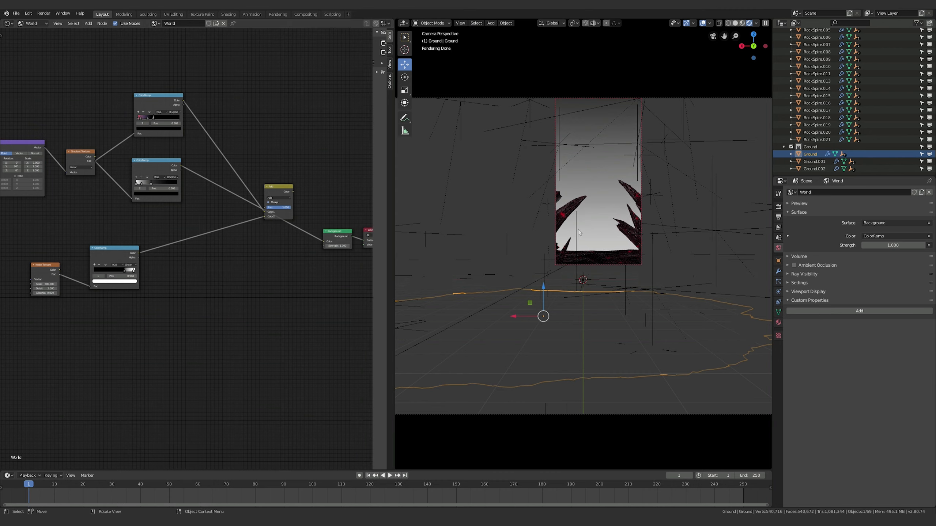
{"action": "left_click", "coordinate": [152, 165]}
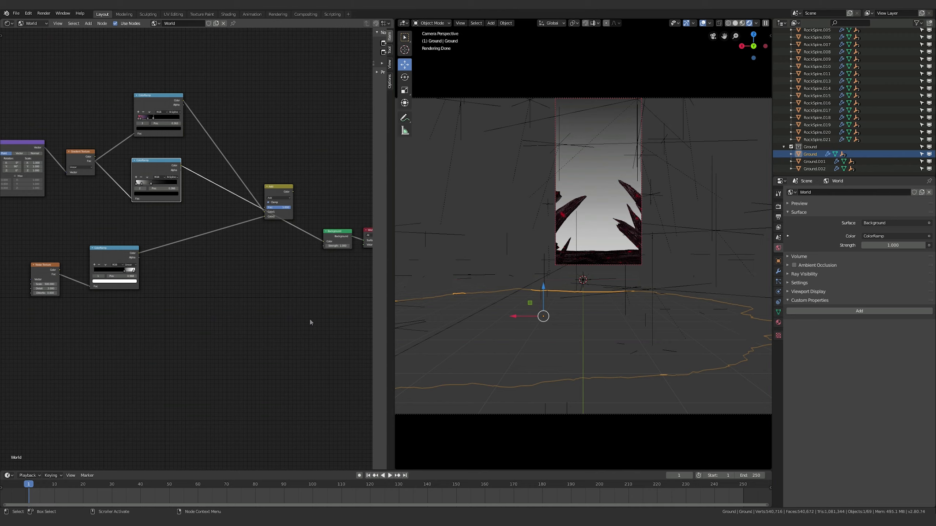
{"action": "key", "text": "g"}
{"action": "left_click_drag", "start_coordinate": [139, 253], "coordinate": [324, 242]}
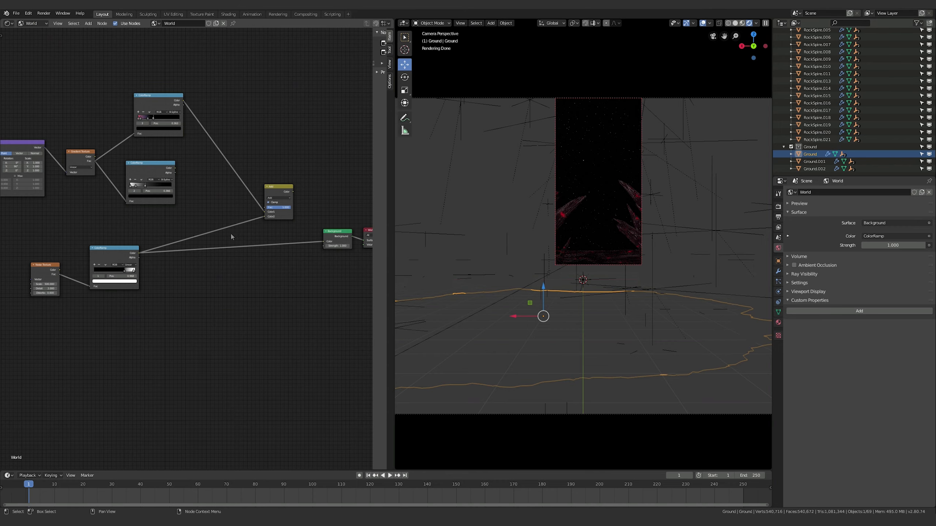
Step: Move the noise ColorRamp slightly away from the grayscale ColorRamp and link the grayscale ColorRamp's Color to Background
{"action": "middle_click_drag", "start_coordinate": [230, 232], "coordinate": [184, 229]}
{"action": "left_click_drag", "start_coordinate": [71, 247], "coordinate": [103, 268]}
{"action": "left_click", "coordinate": [205, 304]}
{"action": "left_click_drag", "start_coordinate": [129, 166], "coordinate": [276, 240]}
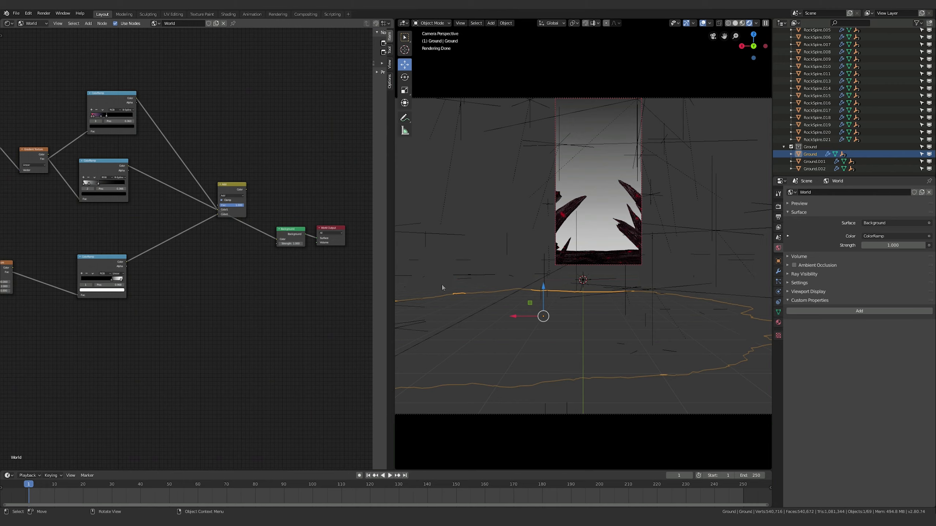
Step: Darken the first, white stop of the grayscale ColorRamp to black
{"action": "left_click", "coordinate": [85, 185]}
{"action": "left_click", "coordinate": [105, 193]}
{"action": "left_click", "coordinate": [104, 194]}
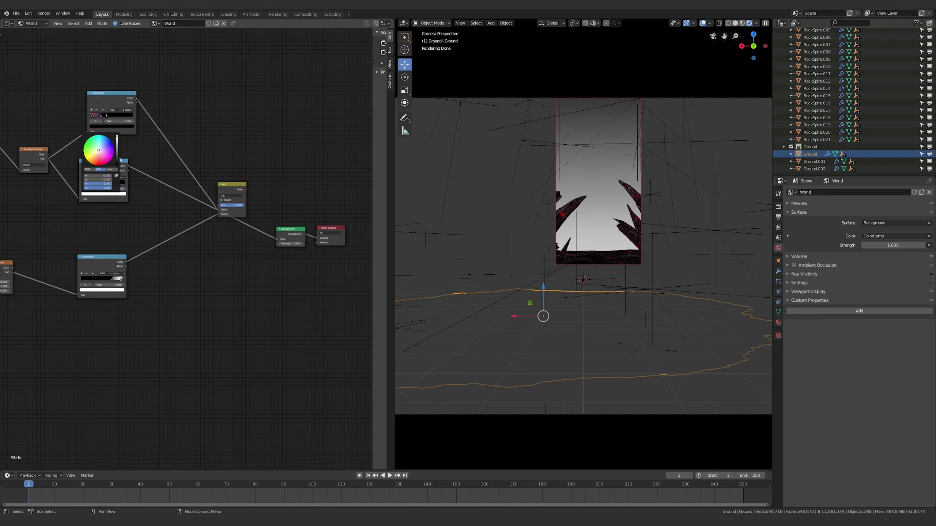
{"action": "left_click_drag", "start_coordinate": [117, 158], "coordinate": [117, 166]}
{"action": "left_click", "coordinate": [141, 198]}
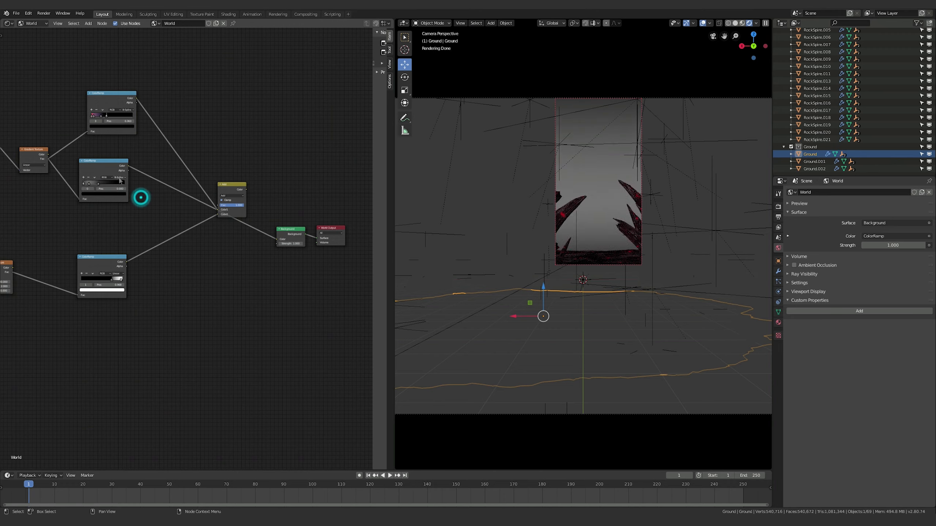
Step: Brighten the last, black stop of the grayscale ColorRamp to full white so the gradient is reversed
{"action": "left_click", "coordinate": [99, 185]}
{"action": "left_click", "coordinate": [105, 193]}
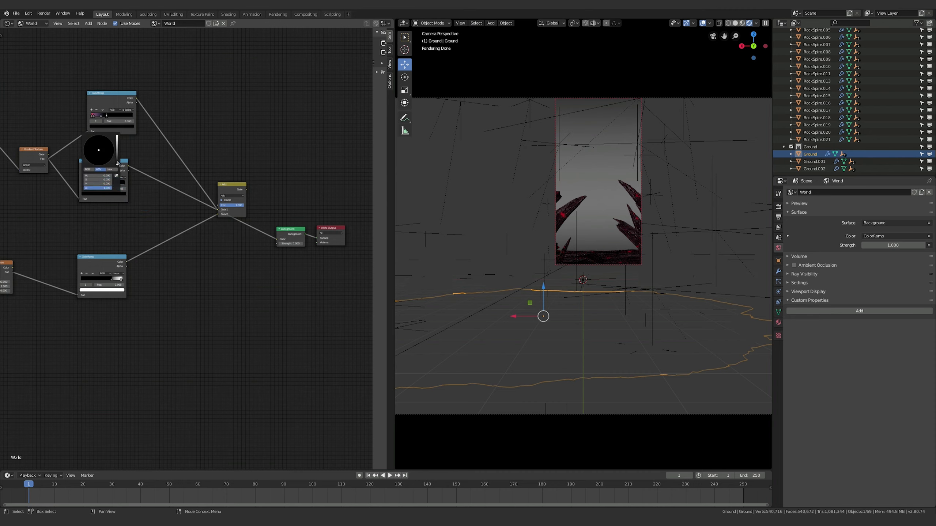
{"action": "left_click_drag", "start_coordinate": [117, 161], "coordinate": [118, 139]}
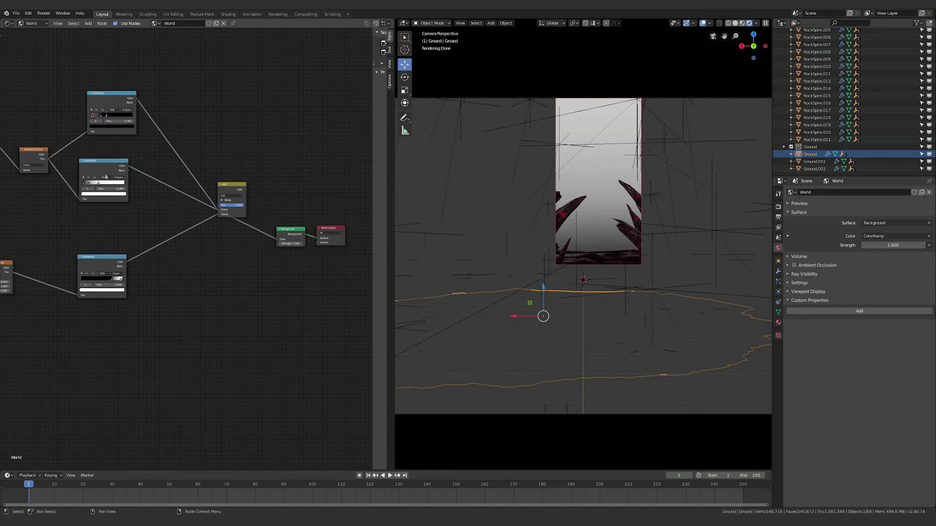
{"action": "left_click", "coordinate": [219, 294]}
{"action": "left_click", "coordinate": [200, 317]}
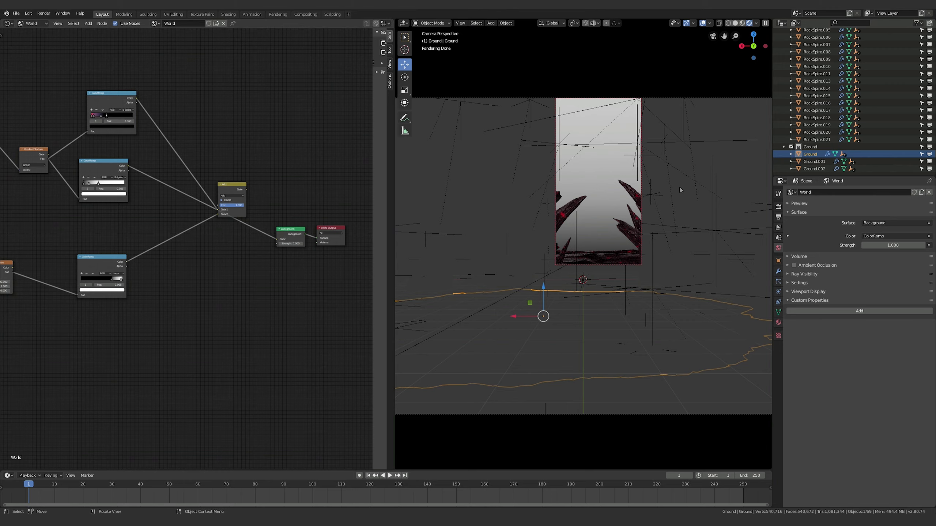
{"action": "left_click", "coordinate": [207, 280]}
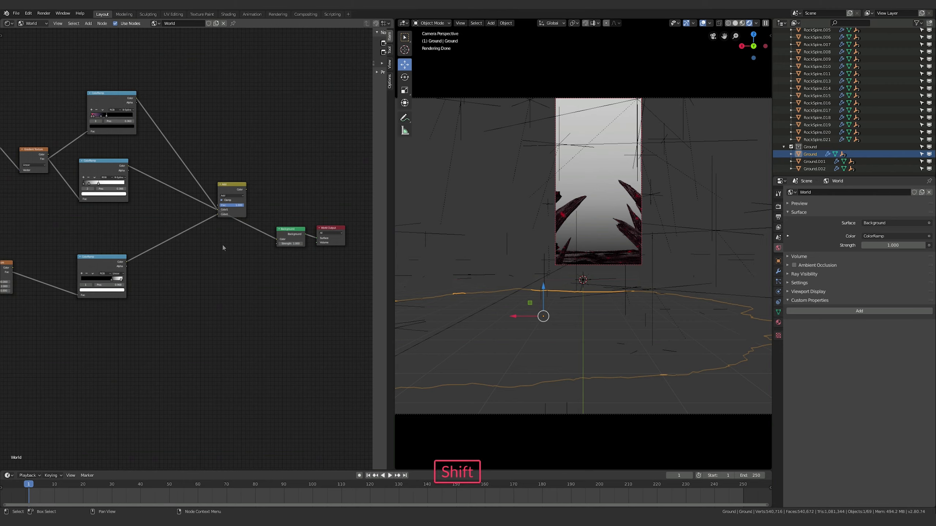
Step: Add a MixRGB node and place it between the noise ColorRamp and the Background node
{"action": "key", "text": "shift+a"}
{"action": "left_click", "coordinate": [179, 280]}
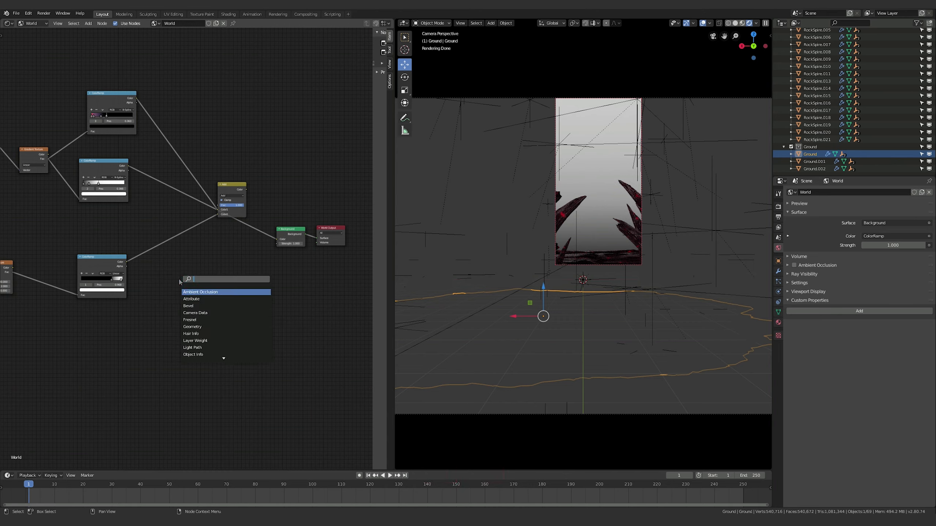
{"action": "type", "text": "mix"}
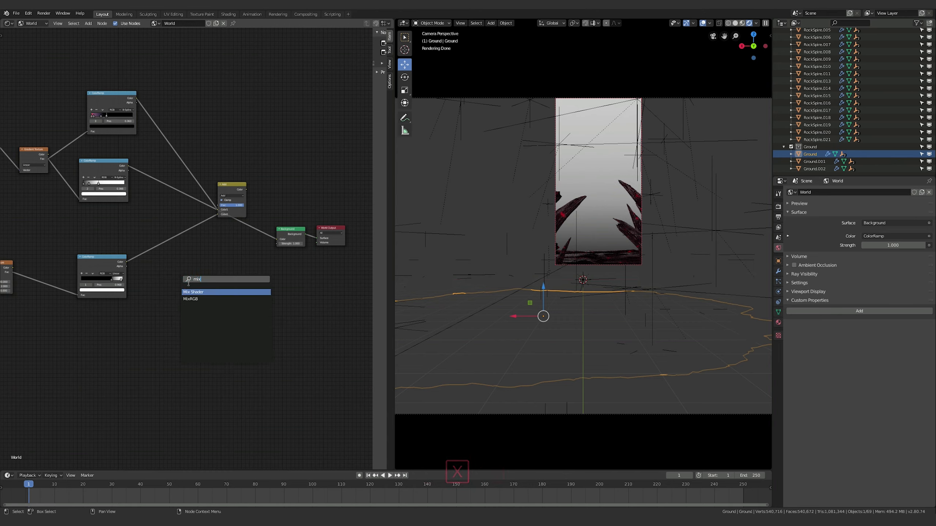
{"action": "left_click", "coordinate": [192, 300]}
{"action": "left_click", "coordinate": [172, 251]}
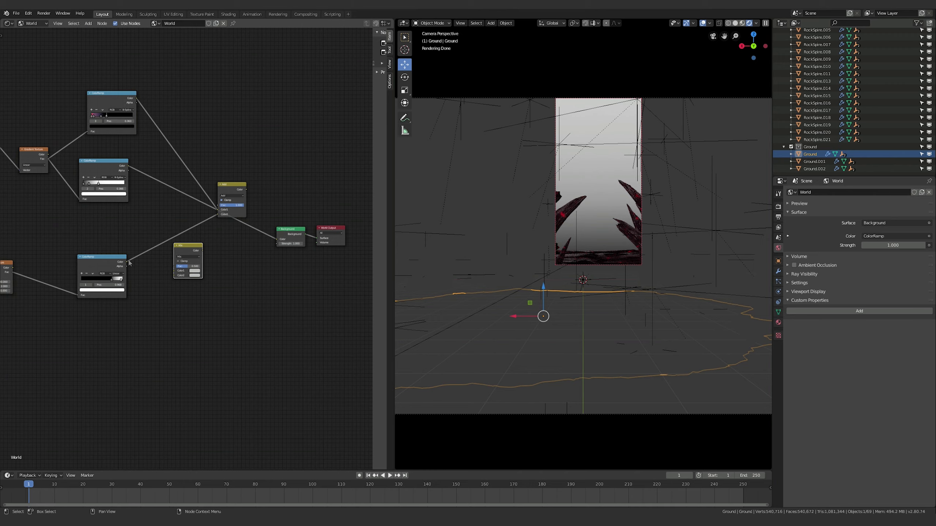
Step: Wire the grayscale ColorRamp to Color1 and the noise ColorRamp to Color2 of the new Mix node, and its output to Background
{"action": "left_click_drag", "start_coordinate": [127, 262], "coordinate": [175, 276]}
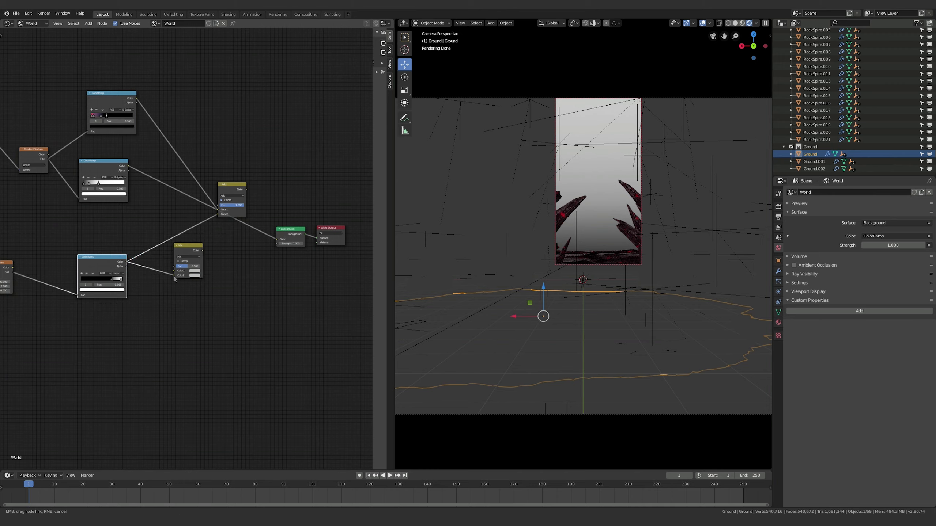
{"action": "left_click_drag", "start_coordinate": [130, 166], "coordinate": [277, 239]}
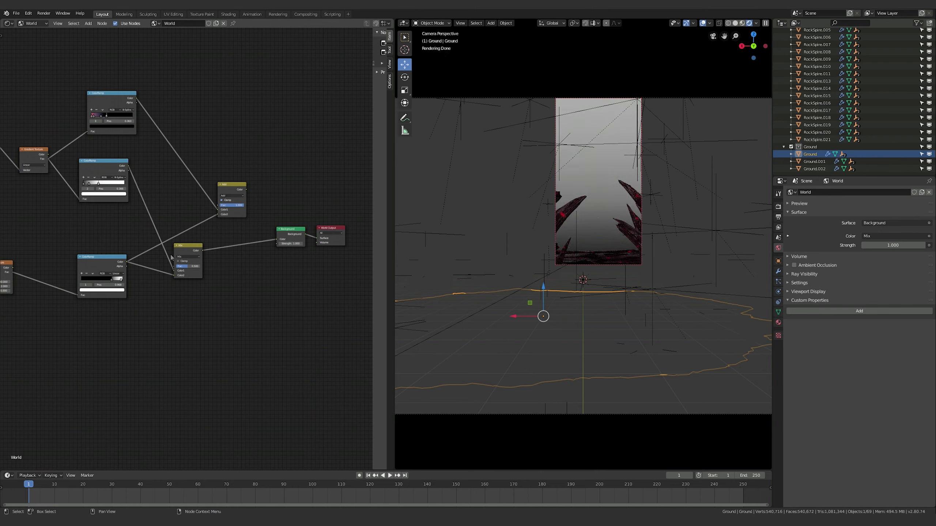
{"action": "left_click_drag", "start_coordinate": [182, 246], "coordinate": [207, 235]}
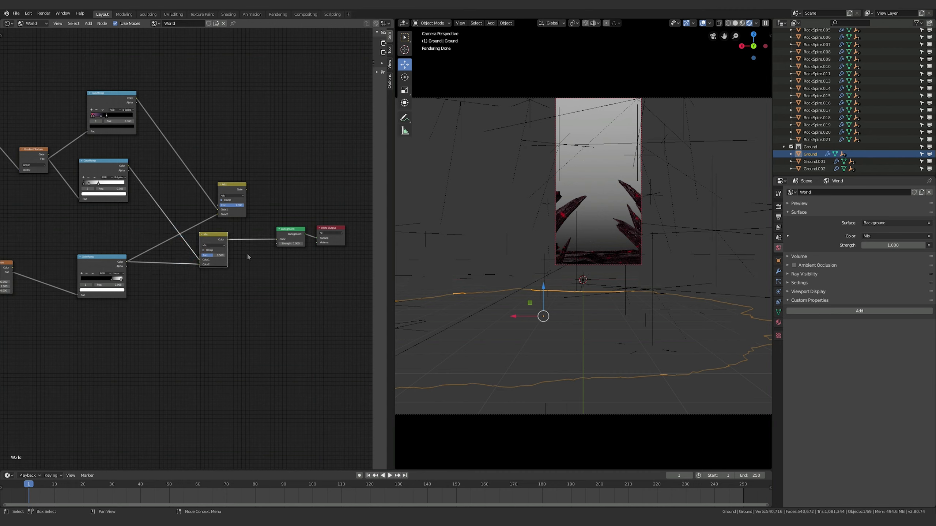
Step: Set the new mix node's blend mode to Multiply and its factor to 1.000
{"action": "left_click", "coordinate": [214, 246]}
{"action": "left_click", "coordinate": [217, 246]}
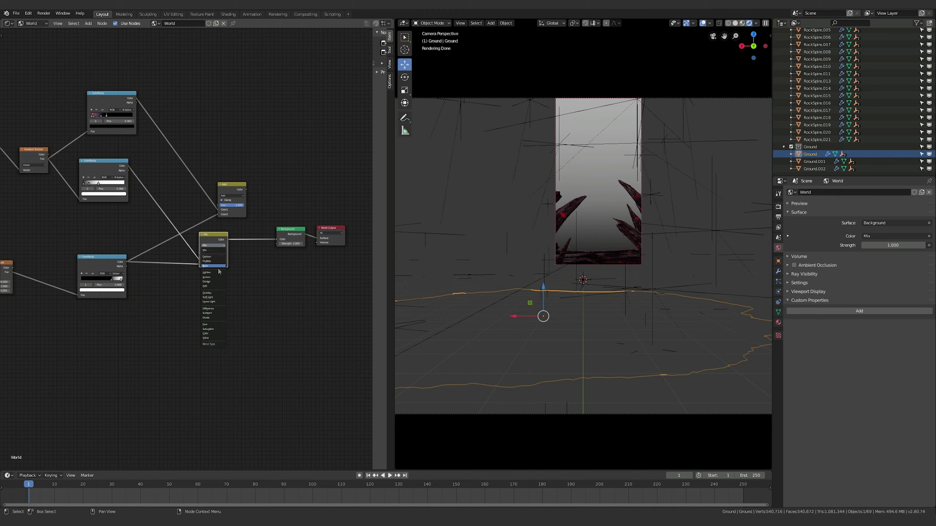
{"action": "left_click", "coordinate": [210, 261]}
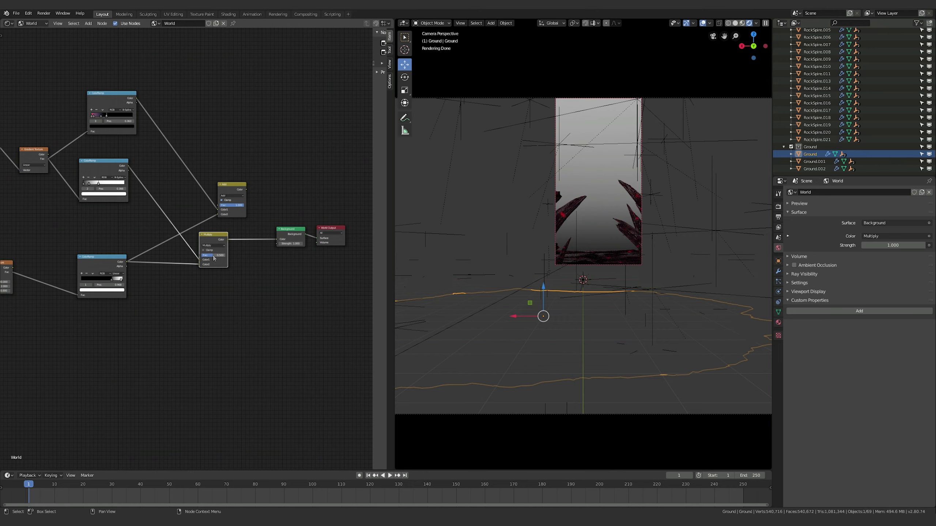
{"action": "left_click_drag", "start_coordinate": [213, 255], "coordinate": [236, 256]}
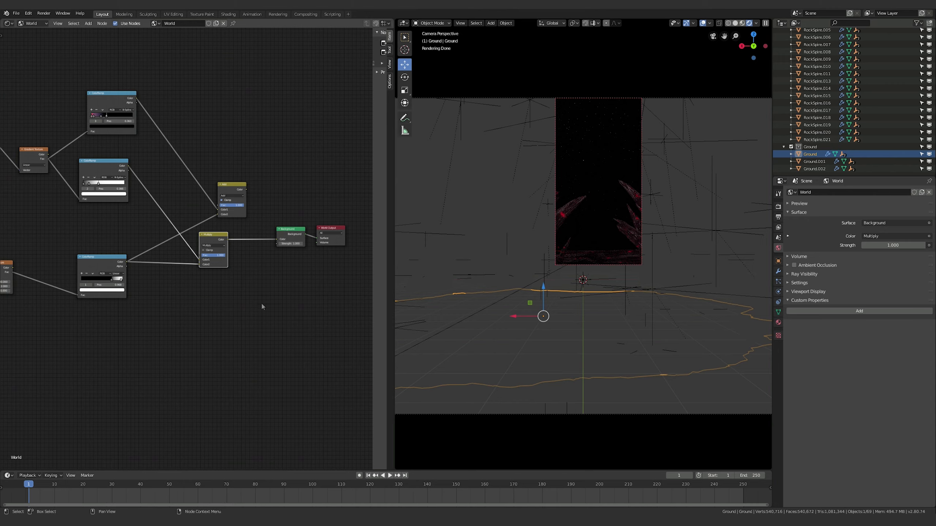
Step: Move Background and World Output farther from the mix nodes and link the Add node's Color to Background
{"action": "middle_click_drag", "start_coordinate": [293, 292], "coordinate": [248, 305]}
{"action": "left_click", "coordinate": [257, 237]}
{"action": "left_click", "coordinate": [294, 236], "text": "shift"}
{"action": "key", "text": "g"}
{"action": "left_click", "coordinate": [331, 242]}
{"action": "left_click", "coordinate": [206, 198]}
{"action": "left_click_drag", "start_coordinate": [220, 197], "coordinate": [305, 221]}
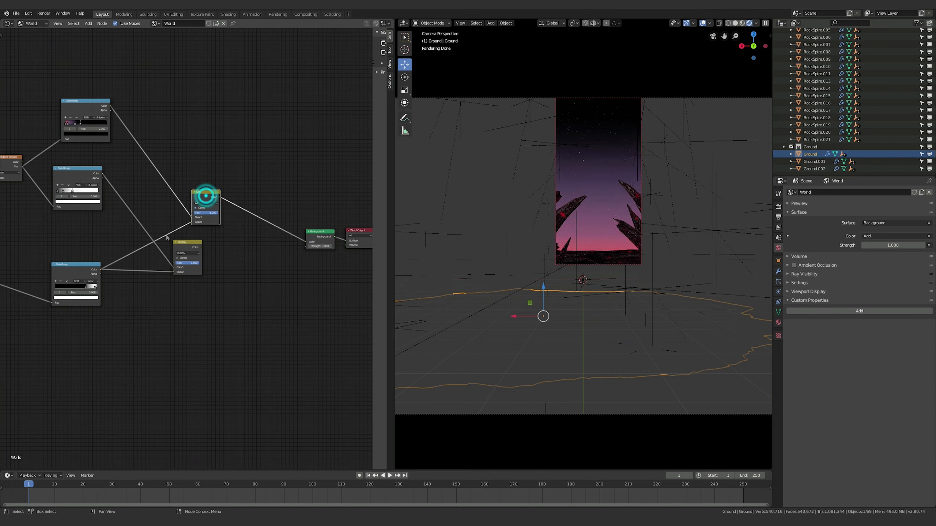
Step: Place the Multiply node ahead of the Add node and feed its output into Add's second color in place of the raw stars
{"action": "left_click_drag", "start_coordinate": [192, 222], "coordinate": [127, 258]}
{"action": "left_click_drag", "start_coordinate": [201, 246], "coordinate": [192, 222]}
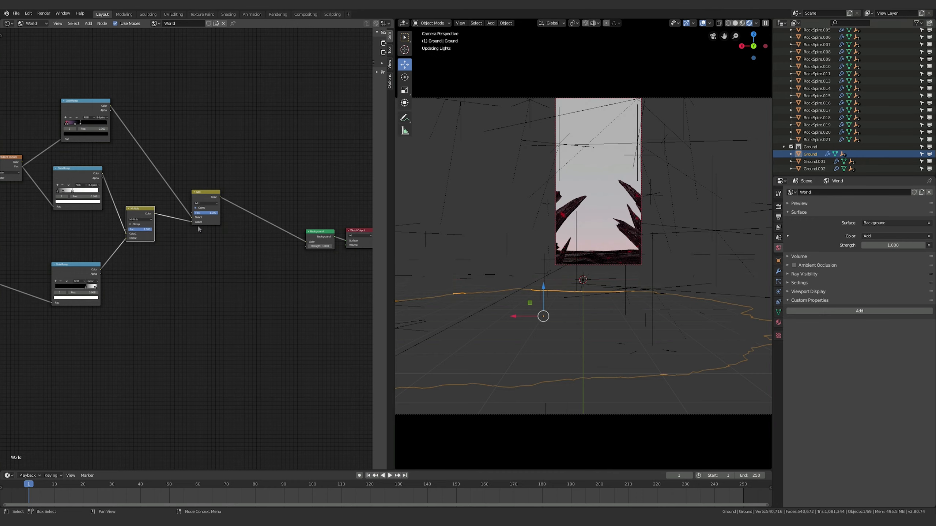
{"action": "middle_click_drag", "start_coordinate": [254, 253], "coordinate": [215, 272]}
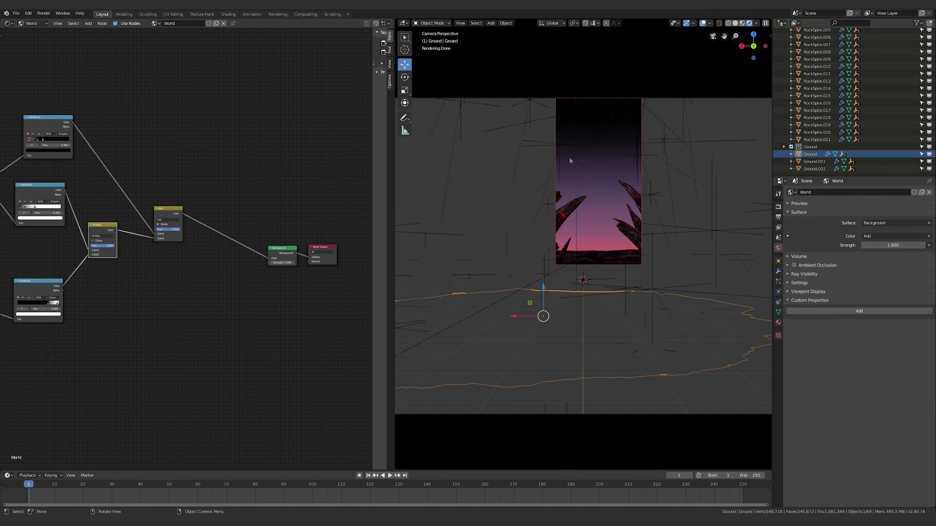
{"action": "middle_click_drag", "start_coordinate": [57, 218], "coordinate": [98, 208]}
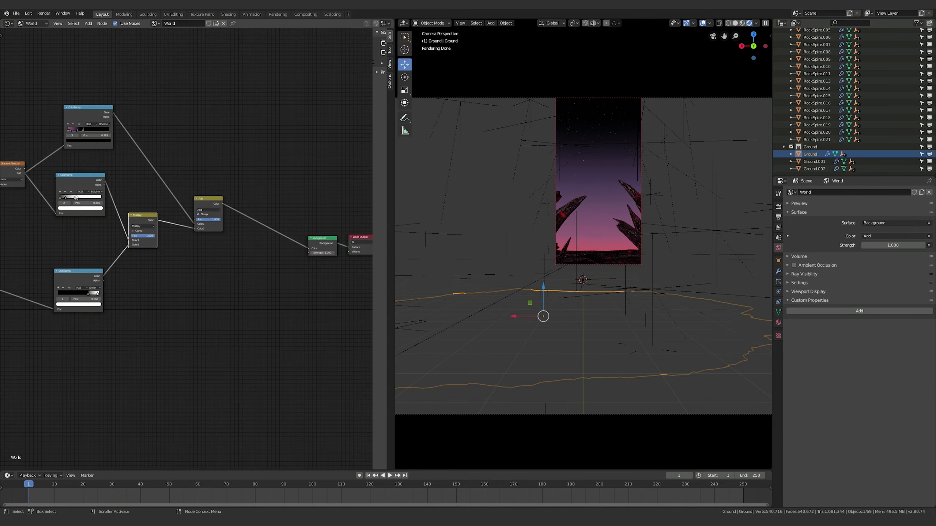
Step: Move the grayscale ColorRamp's white stop to position 0.143 and shift the sky ColorRamp's selected black stop farther along the ramp
{"action": "mouse_move", "coordinate": [76, 197]}
{"action": "left_mouse_down"}
{"action": "mouse_move", "coordinate": [90, 199]}
{"action": "mouse_move", "coordinate": [67, 200]}
{"action": "left_mouse_up"}
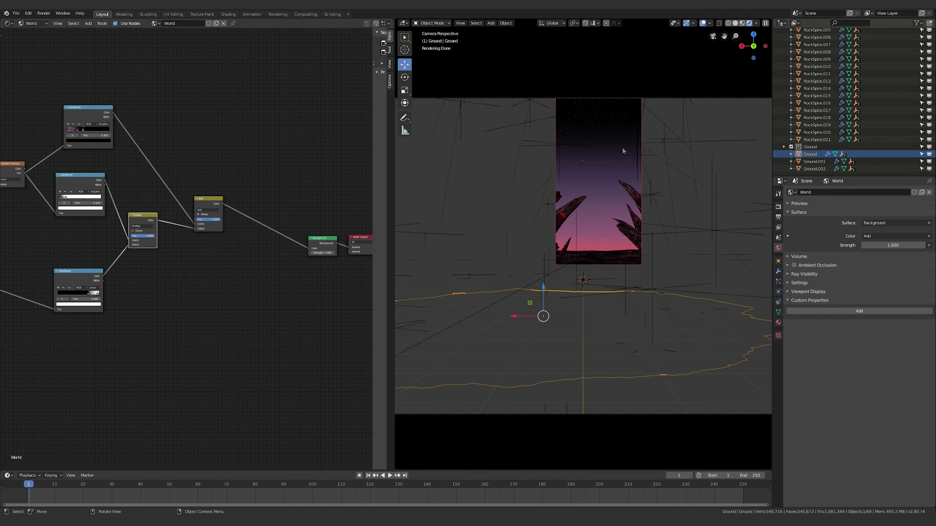
{"action": "left_click_drag", "start_coordinate": [83, 132], "coordinate": [91, 134]}
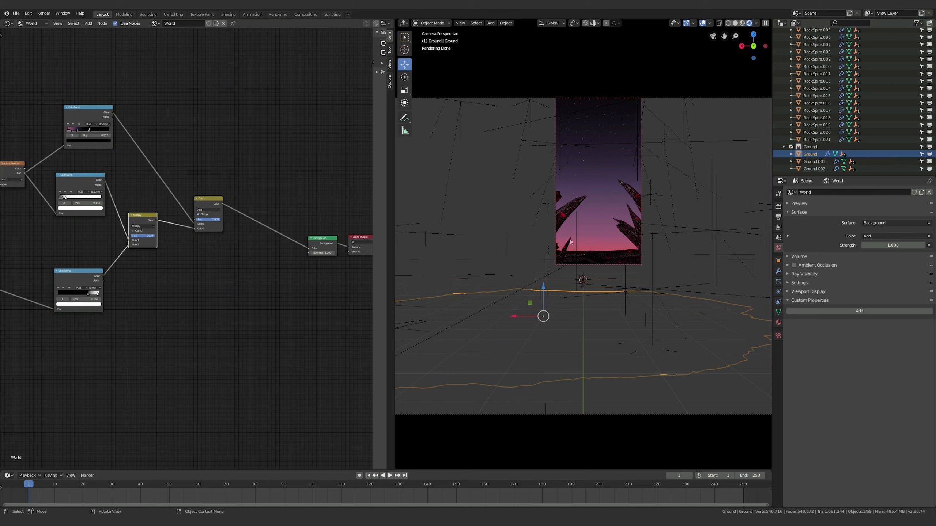
Step: Darken the red stop at position 0.000 of the sky ColorRamp to a deep, dark red
{"action": "left_click", "coordinate": [68, 130]}
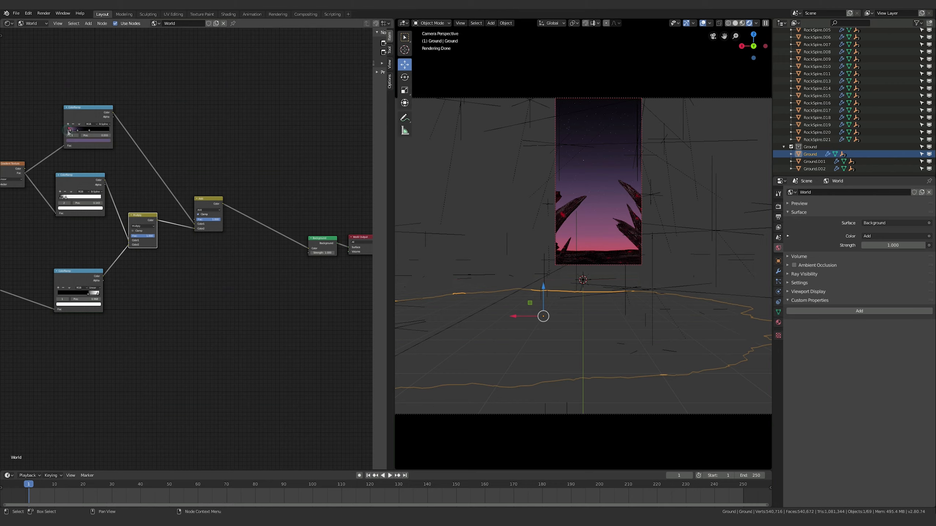
{"action": "left_click", "coordinate": [68, 129]}
{"action": "scroll", "coordinate": [63, 133], "scroll_direction": "up", "scroll_amount": 1}
{"action": "scroll", "coordinate": [63, 130], "scroll_direction": "up", "scroll_amount": 4}
{"action": "middle_click_drag", "start_coordinate": [62, 125], "coordinate": [238, 275]}
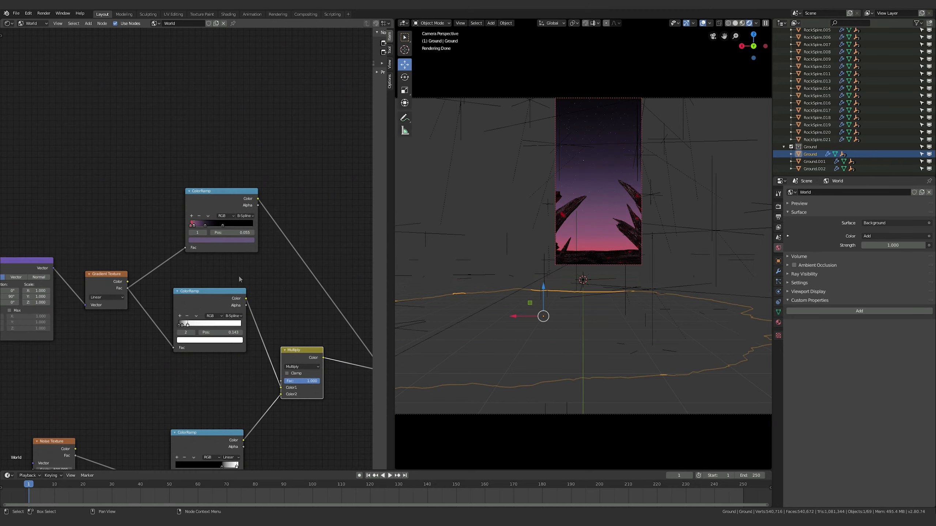
{"action": "scroll", "coordinate": [239, 275], "scroll_direction": "up", "scroll_amount": 6}
{"action": "left_click", "coordinate": [191, 213]}
{"action": "left_click", "coordinate": [230, 236]}
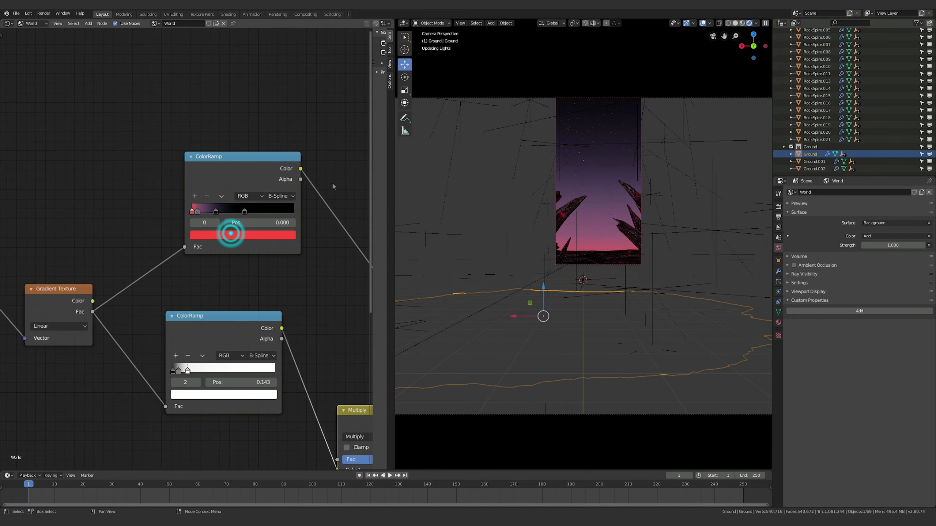
{"action": "left_click", "coordinate": [255, 234]}
{"action": "left_click", "coordinate": [273, 132]}
{"action": "left_click_drag", "start_coordinate": [273, 139], "coordinate": [273, 144]}
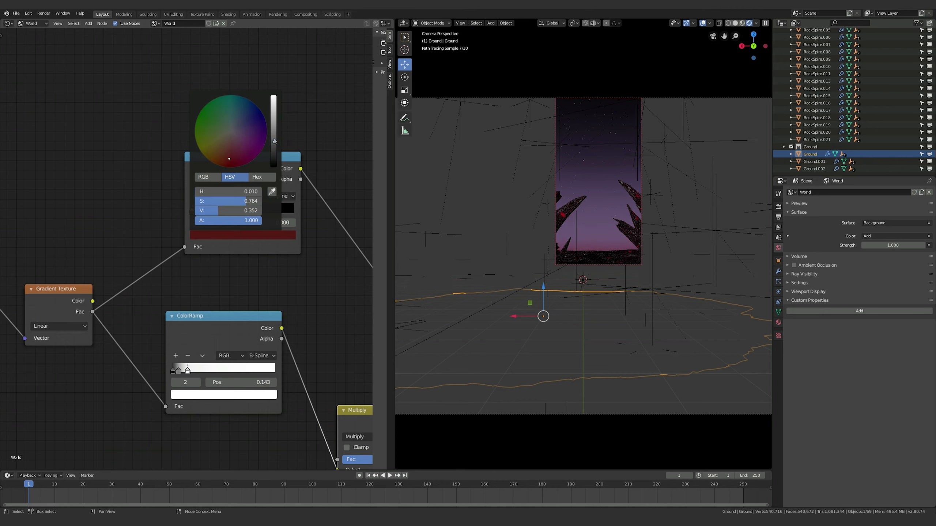
{"action": "left_click", "coordinate": [273, 138]}
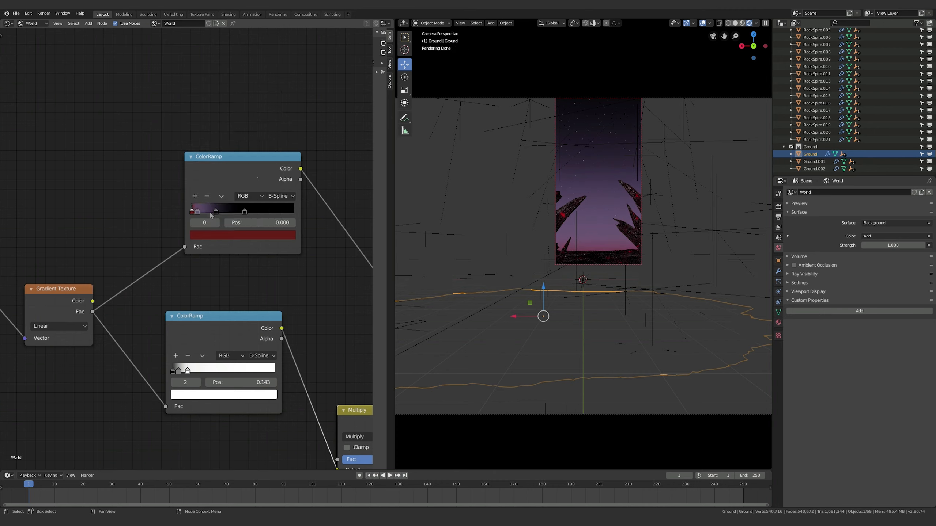
Step: Lower the color value of the purple stop at position 0.055 of the sky ColorRamp to a darker purple
{"action": "left_click", "coordinate": [197, 211]}
{"action": "left_click", "coordinate": [229, 236]}
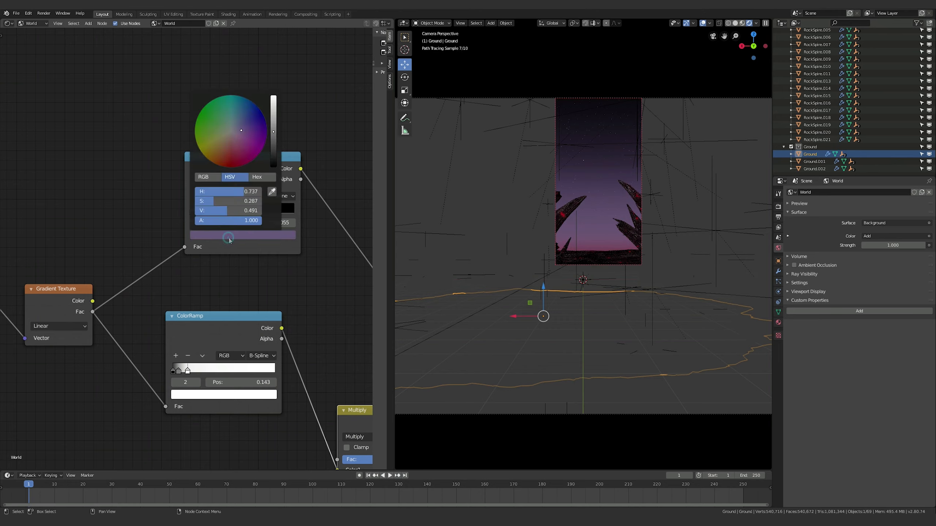
{"action": "left_click", "coordinate": [273, 139]}
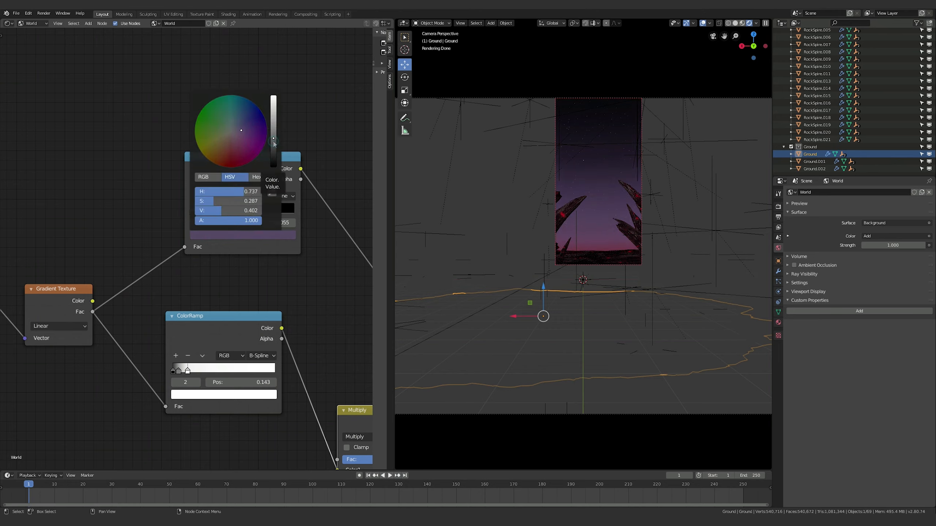
{"action": "left_click", "coordinate": [274, 142]}
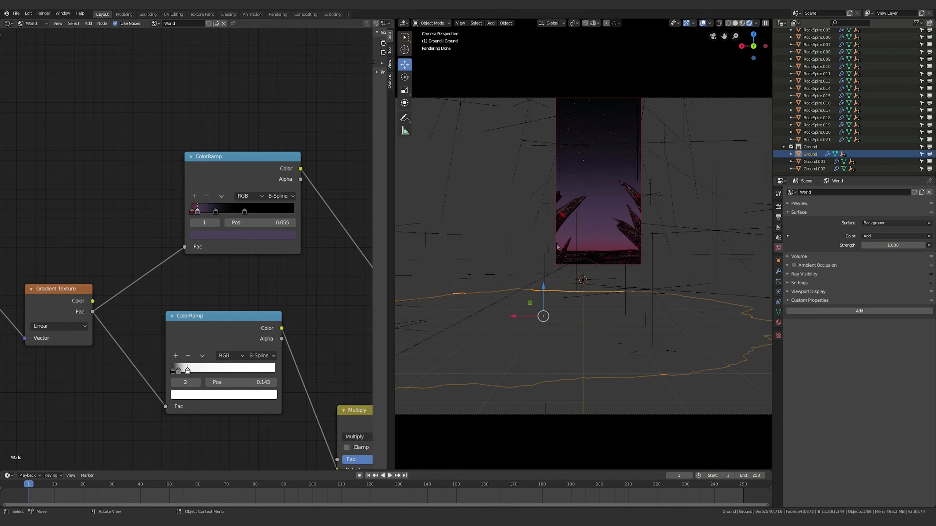
Step: Enable the Center composition guide for the Scene Elements camera and enlarge the render region to cover the whole camera frame
{"action": "scroll", "coordinate": [311, 278], "scroll_direction": "down", "scroll_amount": 5}
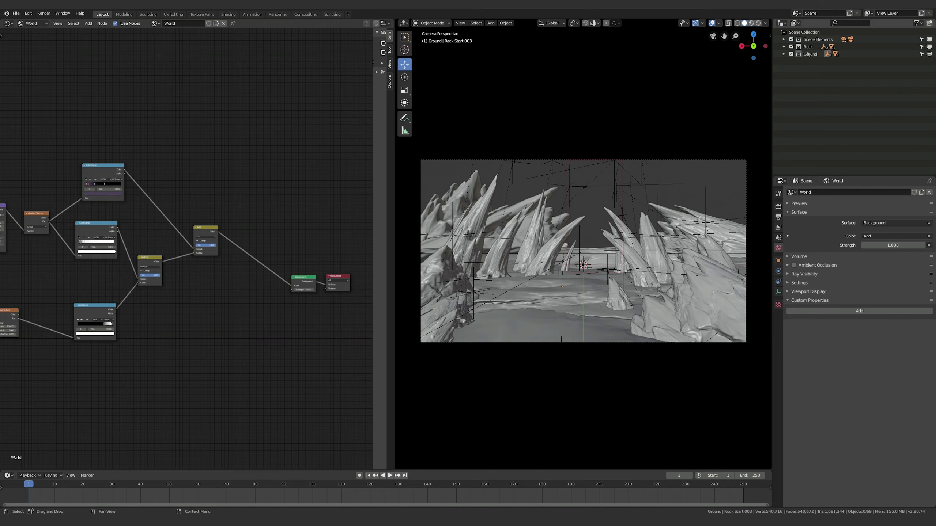
{"action": "left_click", "coordinate": [812, 39]}
{"action": "left_click", "coordinate": [784, 39]}
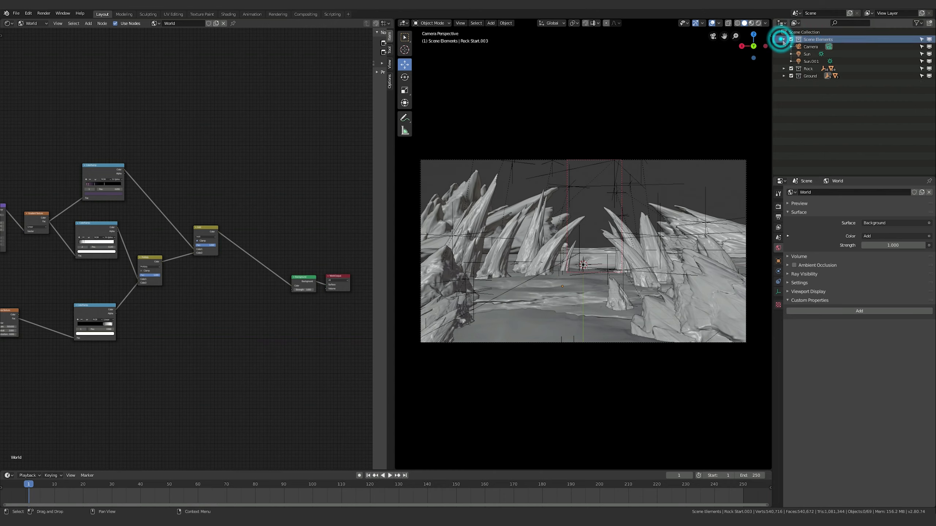
{"action": "left_click", "coordinate": [808, 47]}
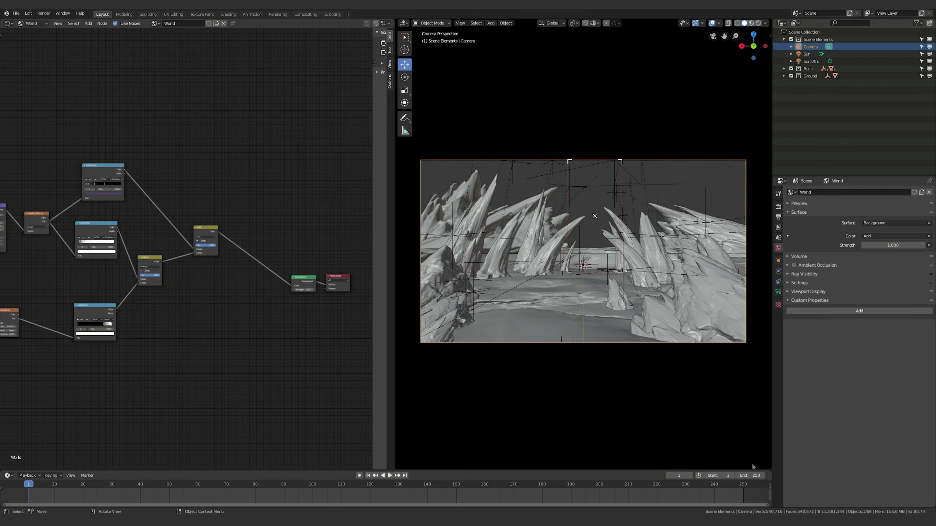
{"action": "left_click", "coordinate": [778, 217]}
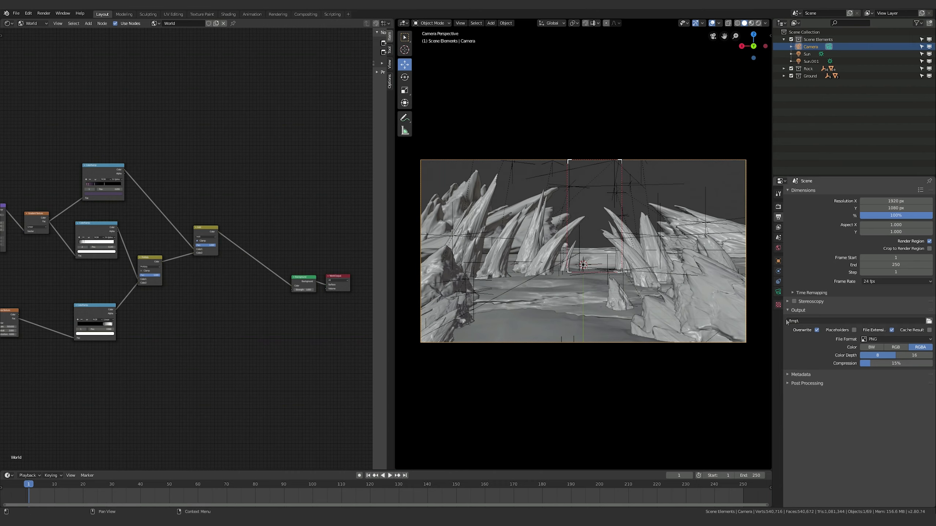
{"action": "left_click", "coordinate": [779, 292]}
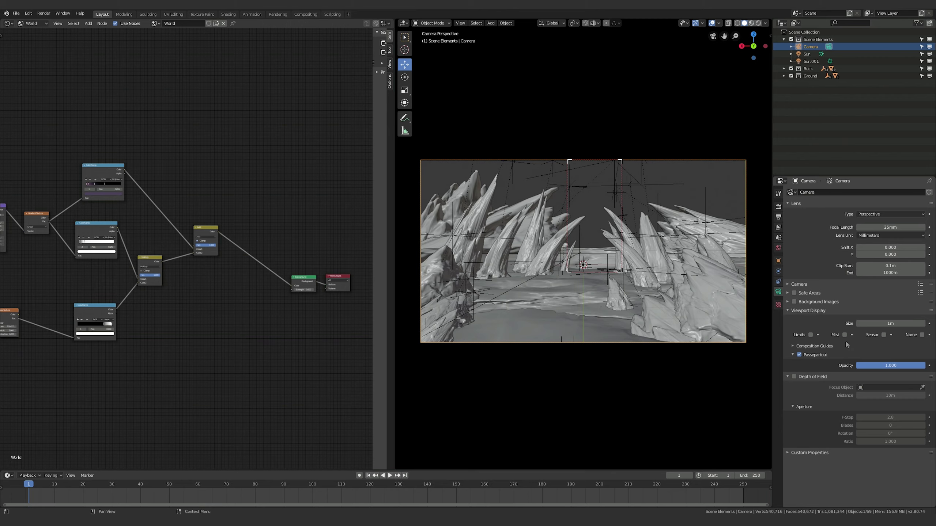
{"action": "left_click", "coordinate": [817, 348]}
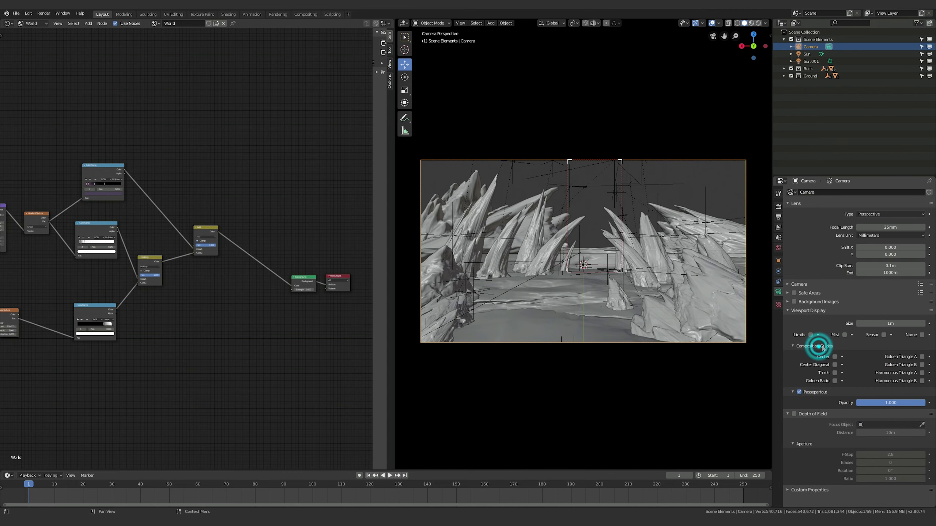
{"action": "left_click", "coordinate": [835, 357]}
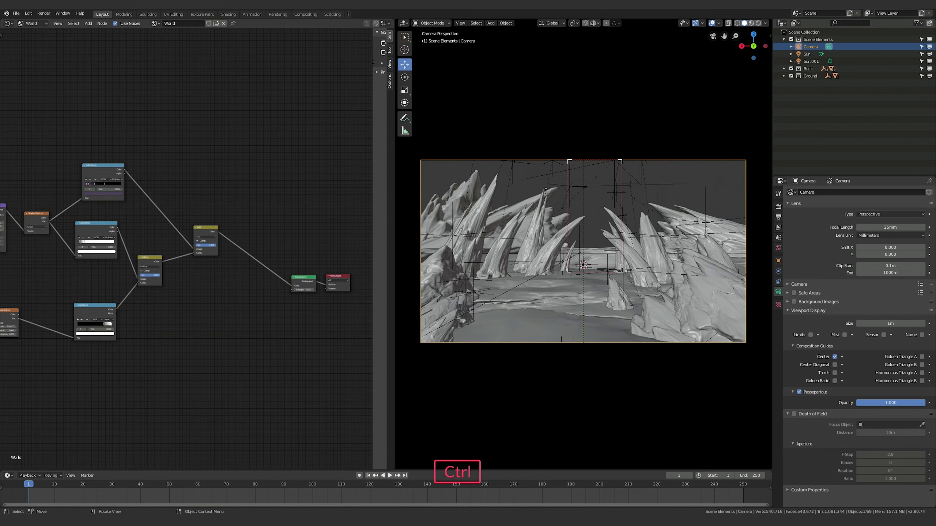
{"action": "key", "text": "ctrl+b"}
{"action": "left_click_drag", "start_coordinate": [417, 156], "coordinate": [755, 361]}
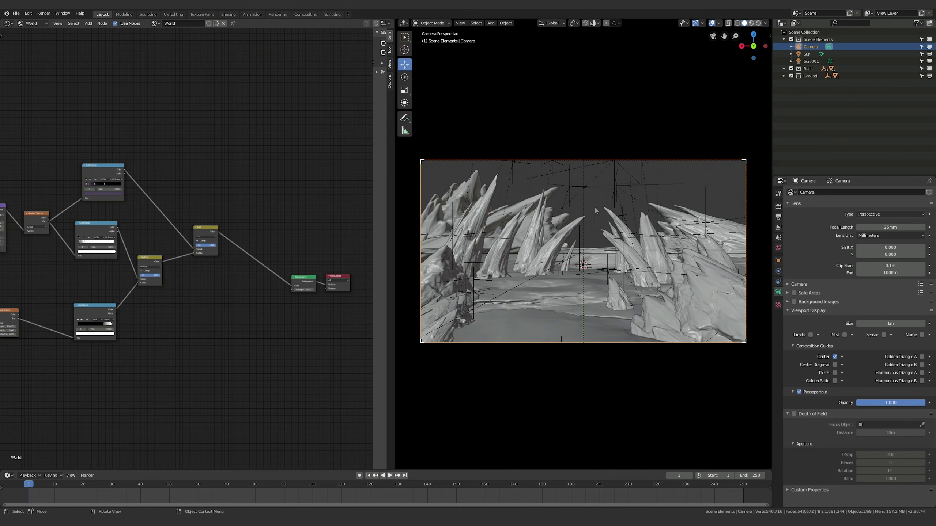
Step: Add a UV sphere to the Scene Elements collection and raise it along Z above the ground
{"action": "key", "text": "shift"}
{"action": "key", "text": "shift+a"}
{"action": "mouse_move", "coordinate": [590, 240]}
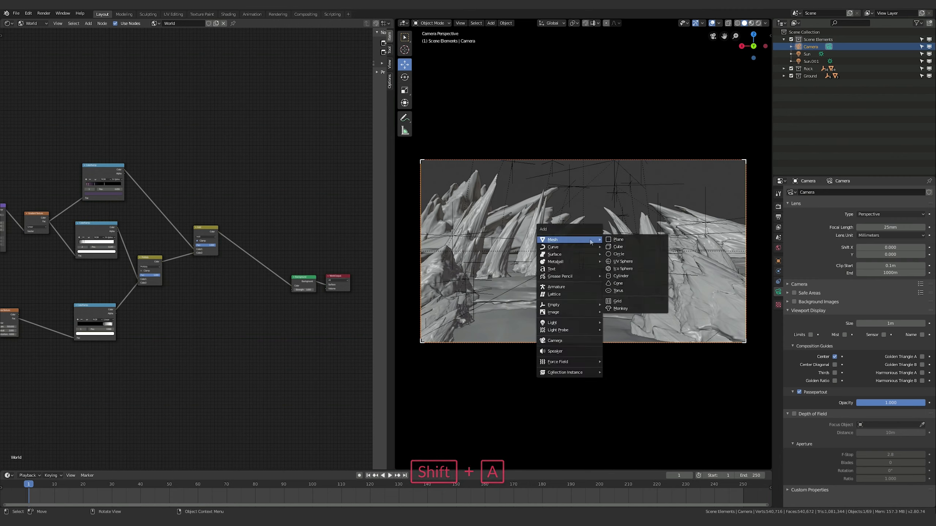
{"action": "left_click", "coordinate": [628, 262]}
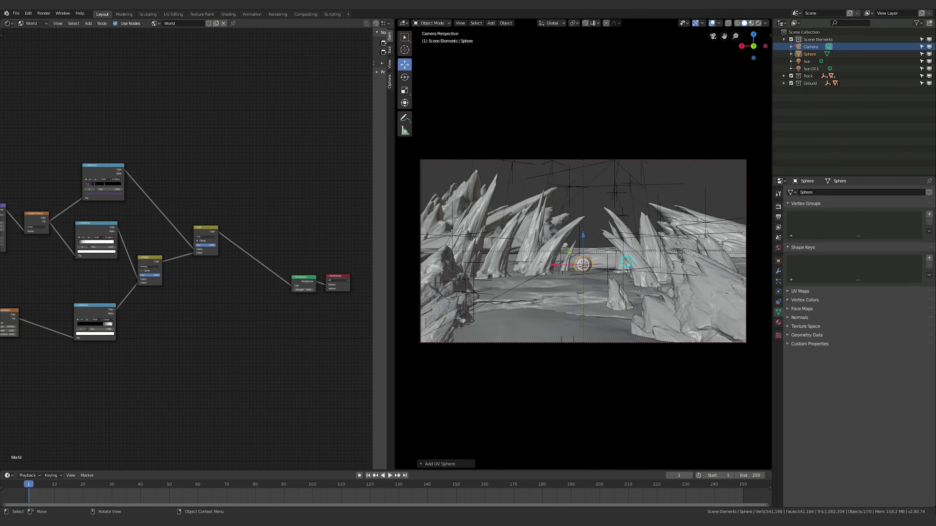
{"action": "key", "text": "g"}
{"action": "key", "text": "z"}
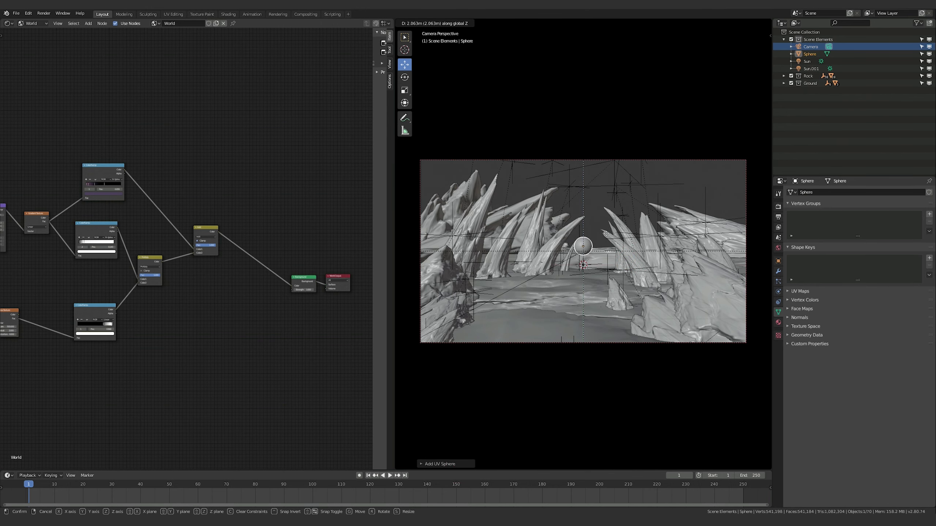
{"action": "left_click", "coordinate": [605, 220]}
Step: Scale the sphere up to about 1.6 times its size and move it along Y closer to the camera
{"action": "key", "text": "s"}
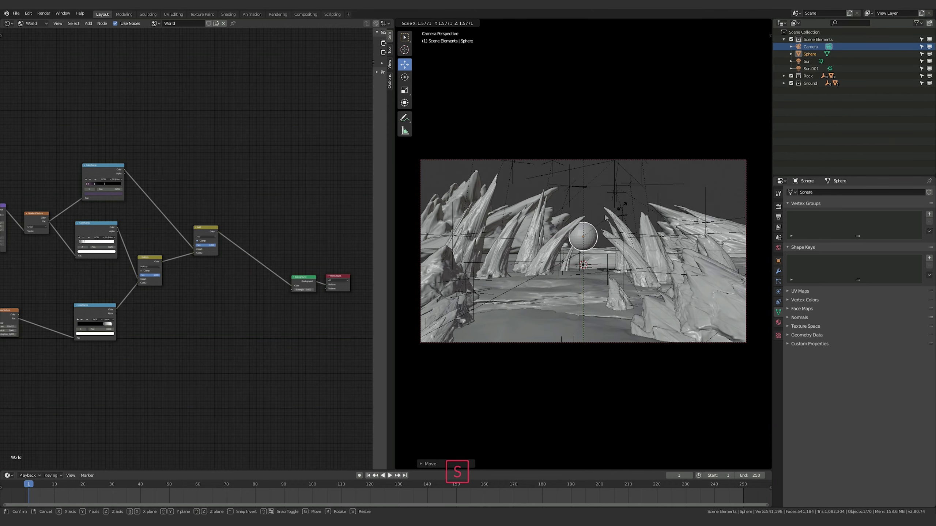
{"action": "left_click", "coordinate": [606, 217]}
{"action": "key", "text": "g"}
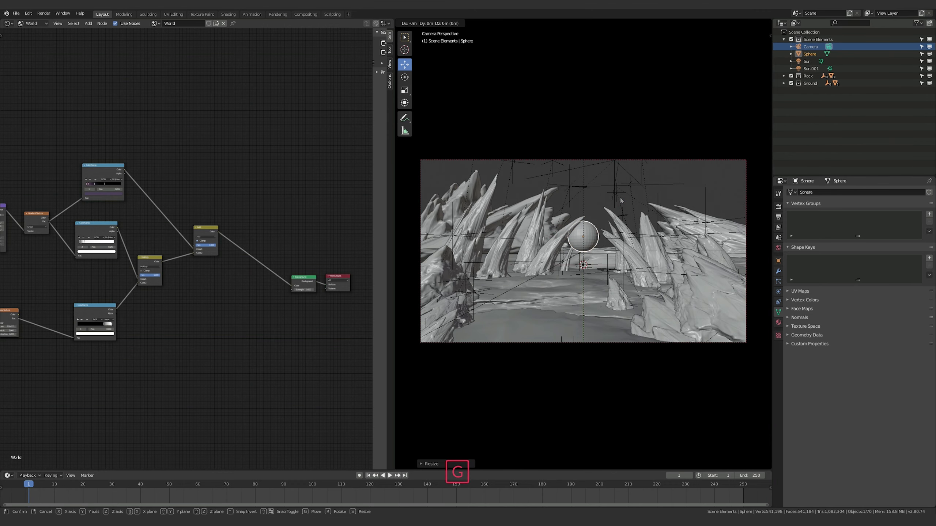
{"action": "key", "text": "y"}
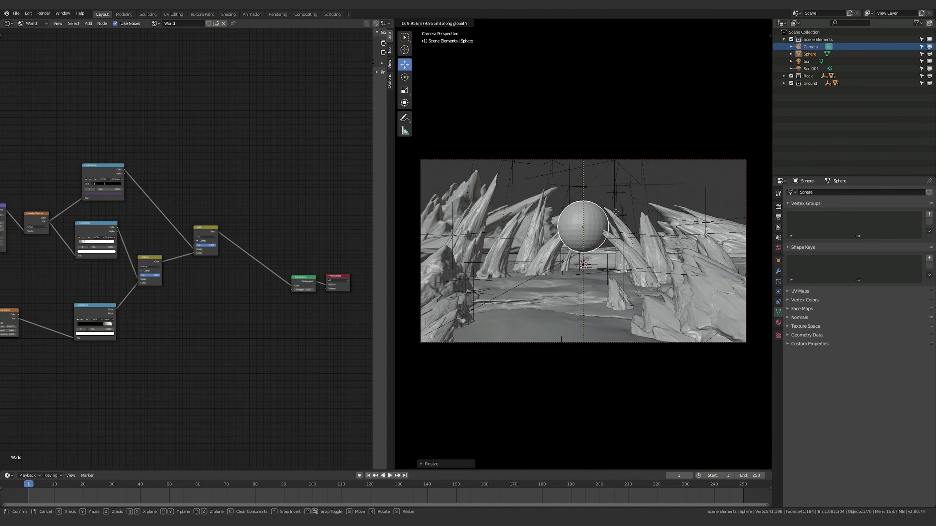
{"action": "left_click", "coordinate": [616, 210]}
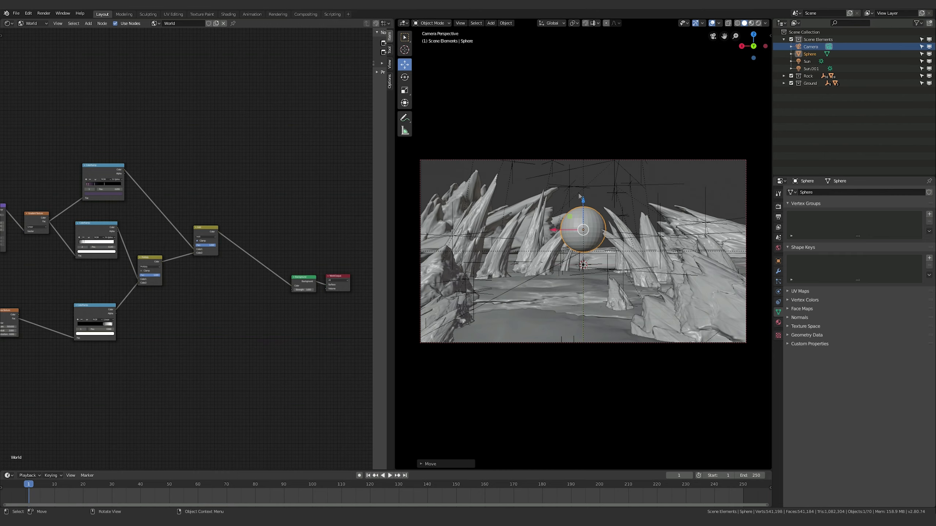
Step: Stretch the sphere about 1.37 times along Z into an egg shape, and shrink it slightly overall
{"action": "key", "text": "s"}
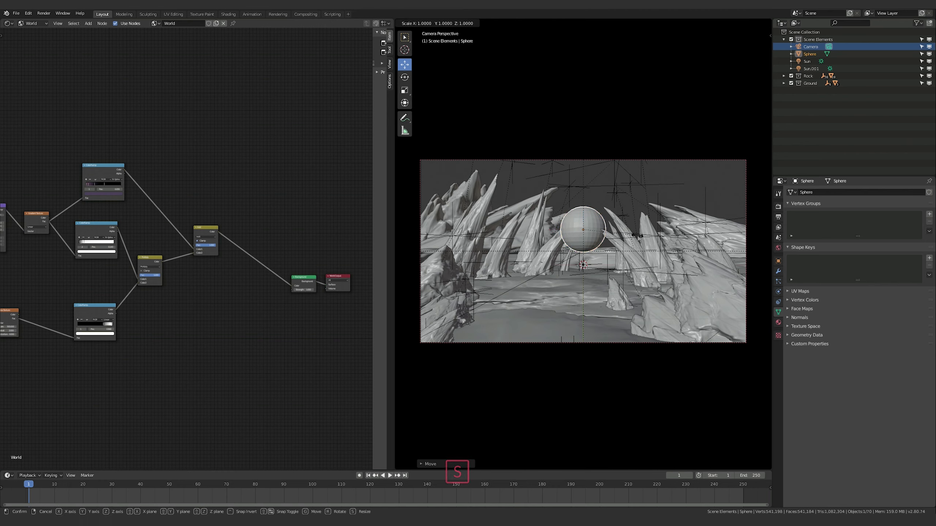
{"action": "key", "text": "z"}
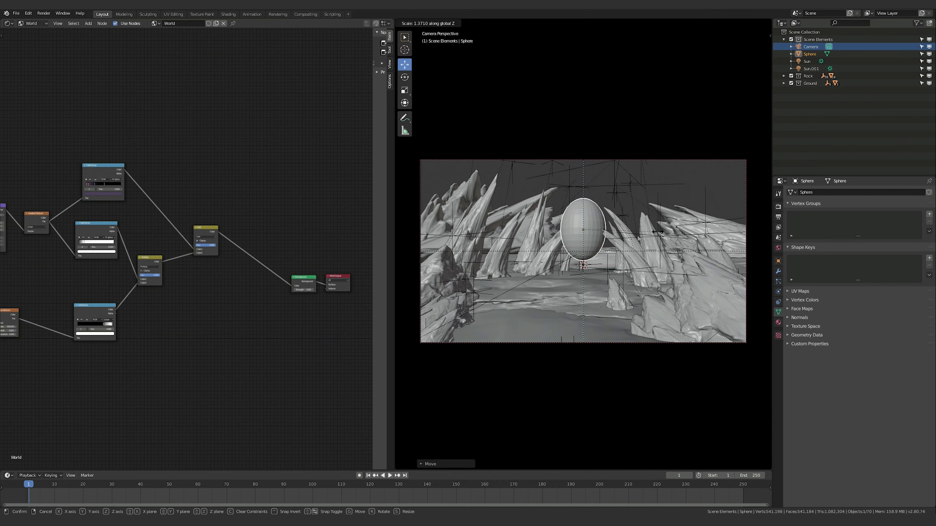
{"action": "left_click", "coordinate": [658, 232]}
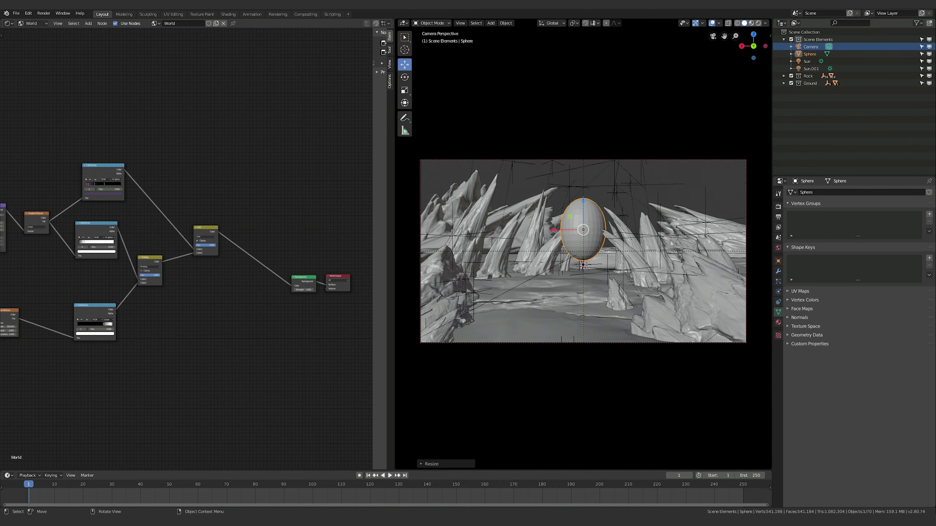
{"action": "key", "text": "s"}
{"action": "left_click", "coordinate": [662, 233]}
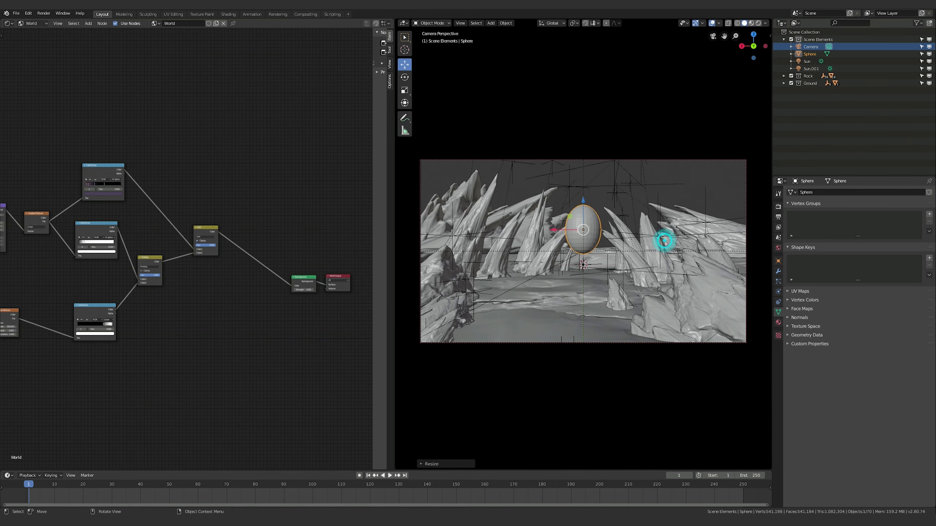
Step: Raise the egg-shaped sphere about 0.9 m along Z and enlarge it slightly
{"action": "key", "text": "g"}
{"action": "key", "text": "z"}
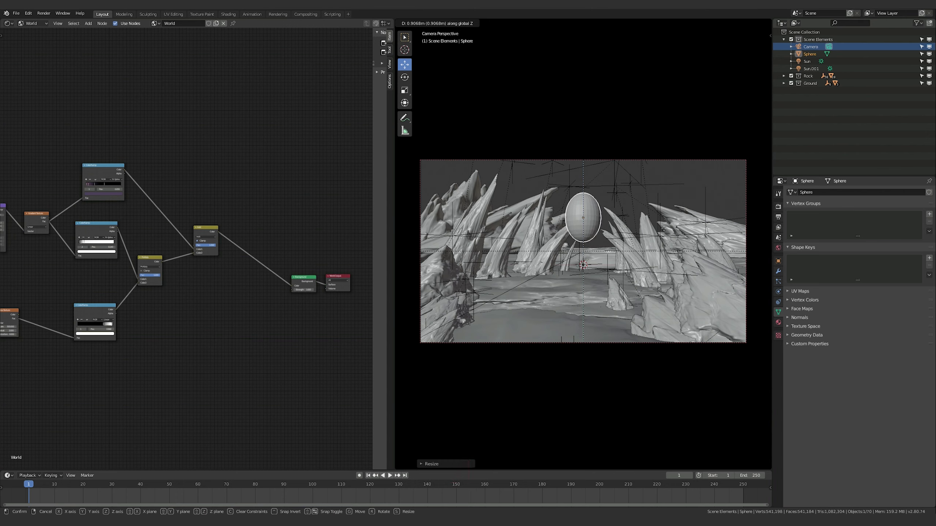
{"action": "left_click", "coordinate": [663, 230]}
{"action": "key", "text": "s"}
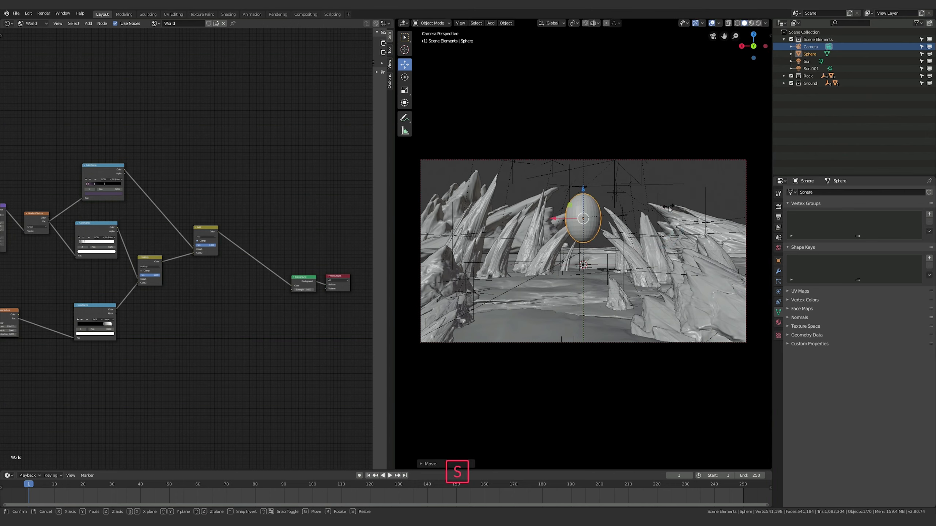
{"action": "left_click", "coordinate": [678, 211]}
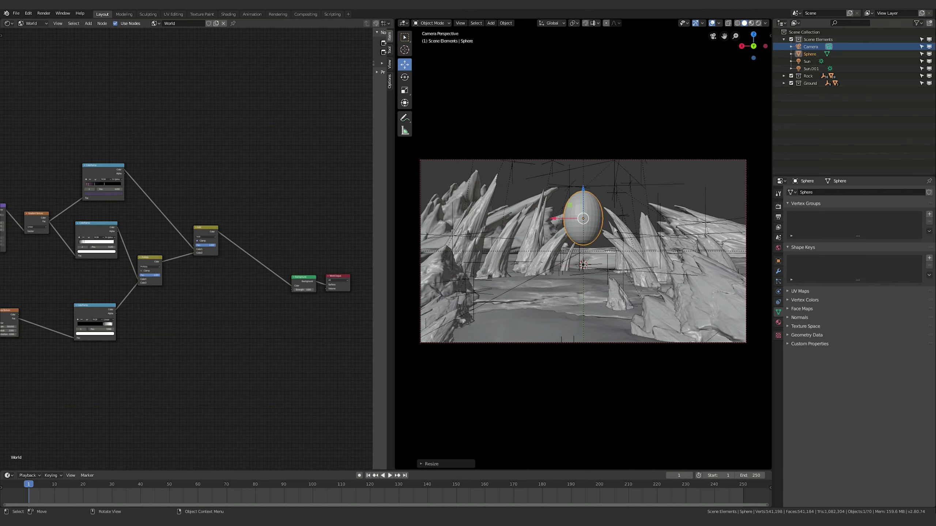
Step: Reselect the egg-shaped sphere and apply Shade Smooth to it
{"action": "left_click", "coordinate": [638, 267]}
{"action": "left_click", "coordinate": [638, 257]}
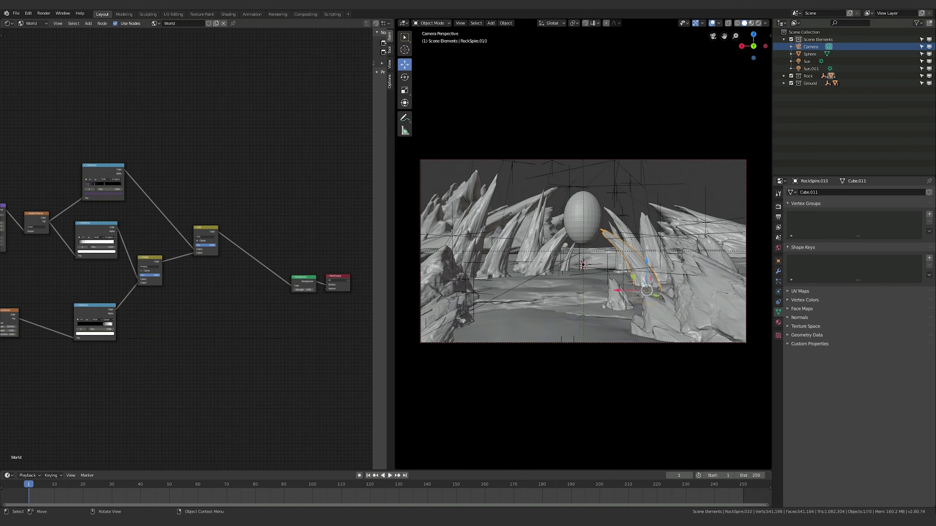
{"action": "left_click", "coordinate": [592, 225]}
{"action": "right_click", "coordinate": [596, 213]}
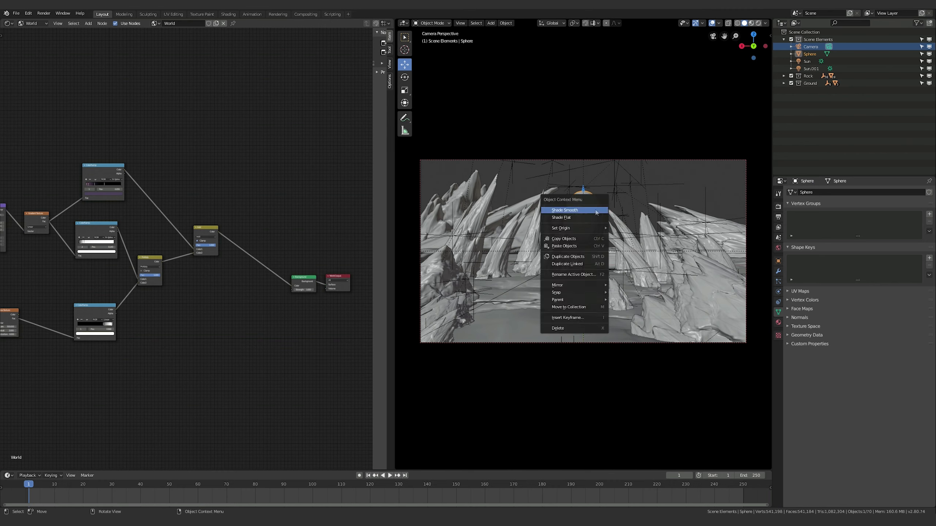
{"action": "left_click", "coordinate": [568, 213]}
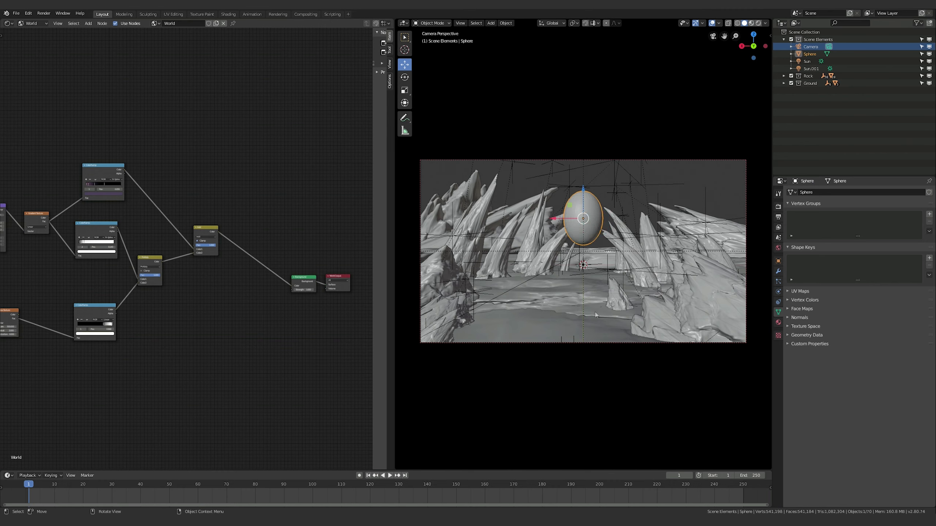
Step: Insert location and rotation keyframes for the camera at frame 250
{"action": "left_click", "coordinate": [800, 46]}
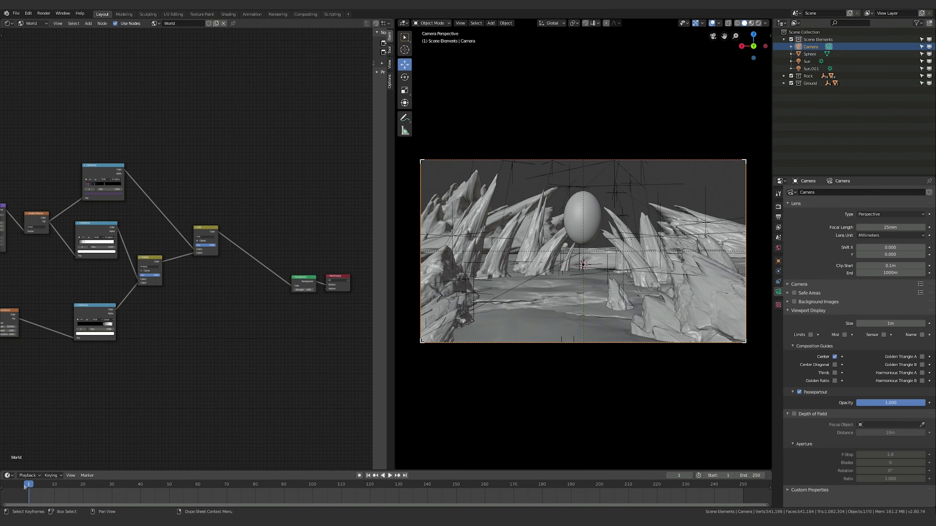
{"action": "left_click_drag", "start_coordinate": [30, 487], "coordinate": [723, 472]}
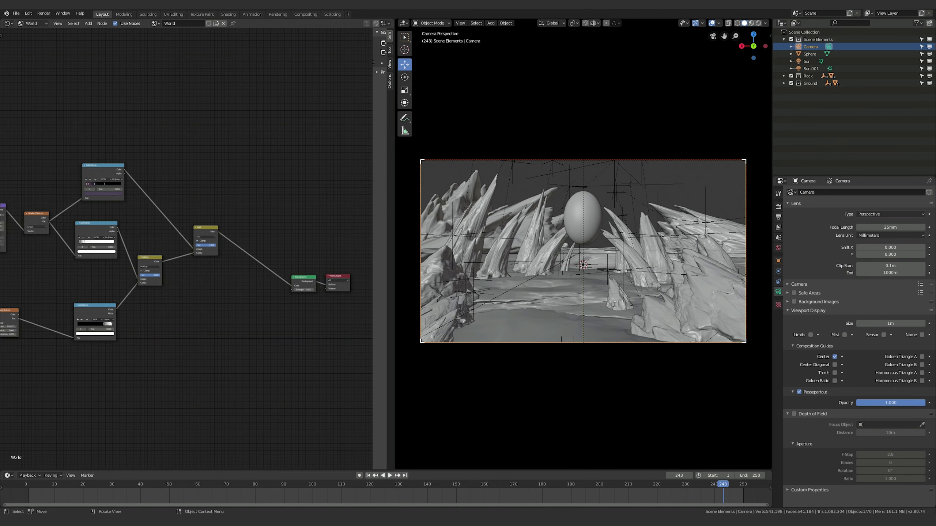
{"action": "left_click", "coordinate": [717, 486]}
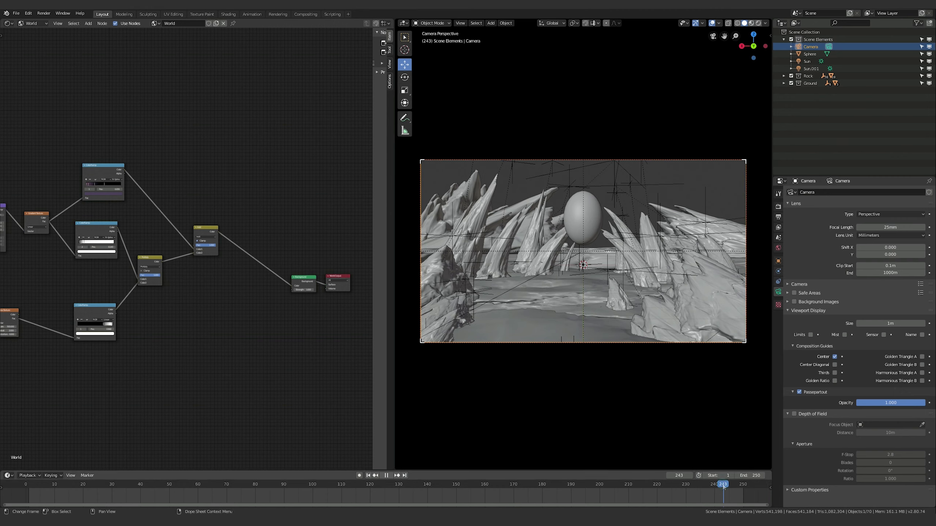
{"action": "left_click", "coordinate": [405, 475]}
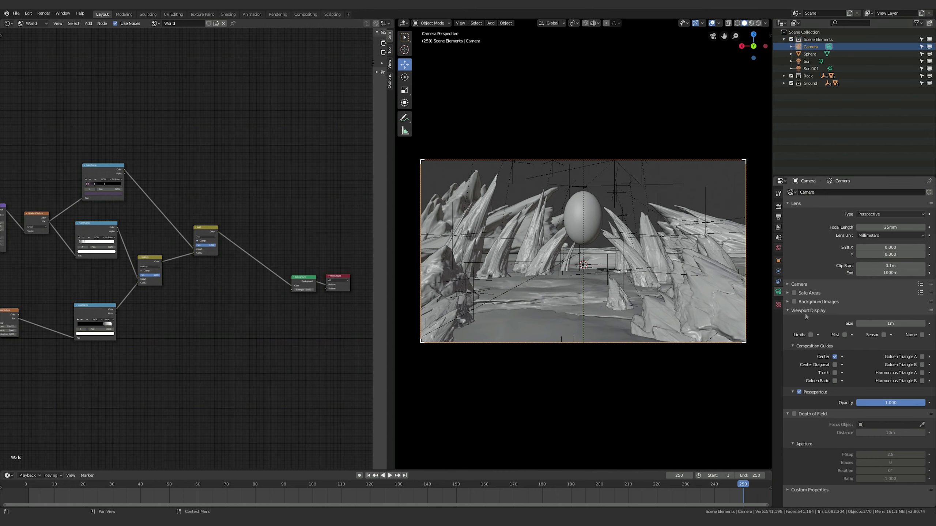
{"action": "left_click", "coordinate": [779, 261]}
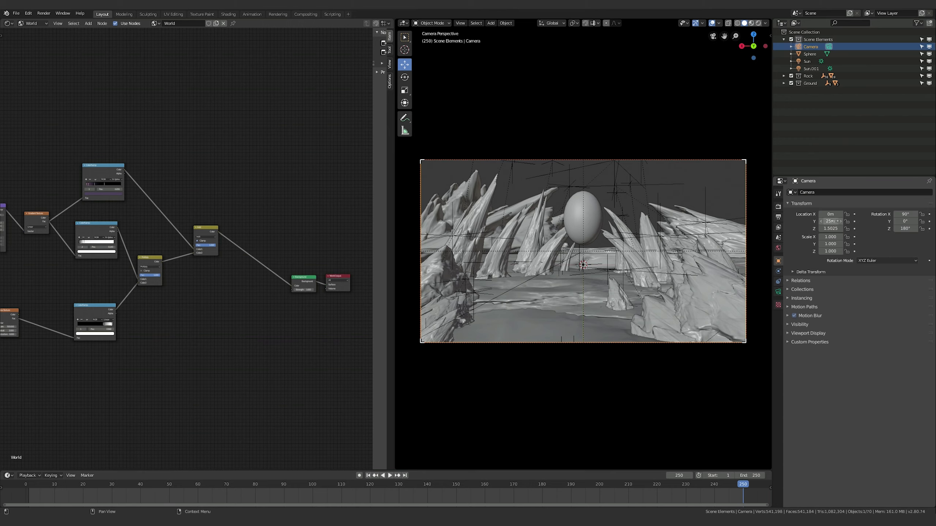
{"action": "key", "text": "i"}
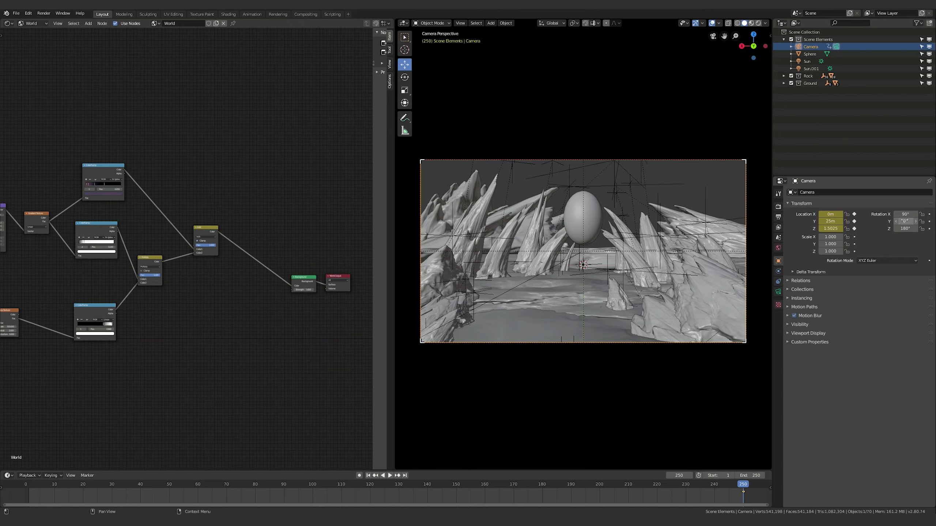
{"action": "key", "text": "i"}
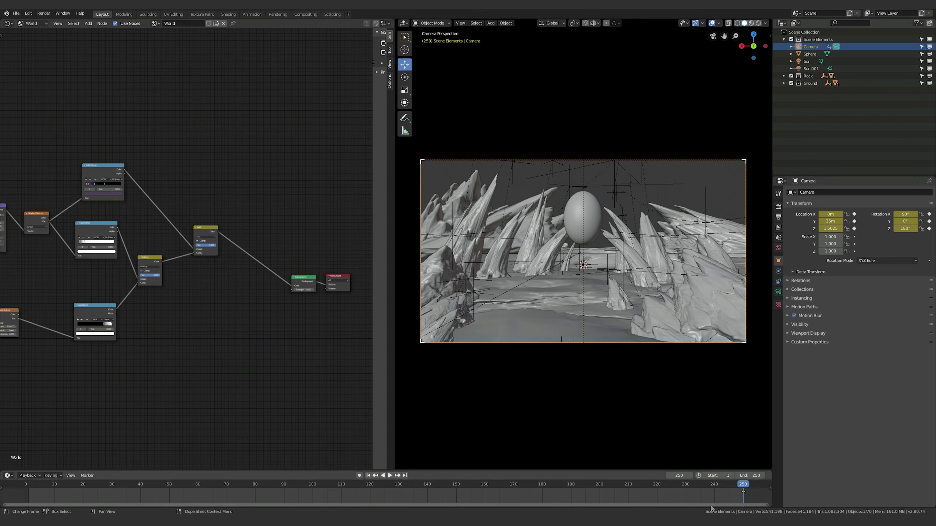
Step: At frame 1, set the camera's Y location to about 15.75 m and its X rotation to about 104°
{"action": "left_click_drag", "start_coordinate": [743, 491], "coordinate": [26, 487]}
{"action": "left_click", "coordinate": [367, 475]}
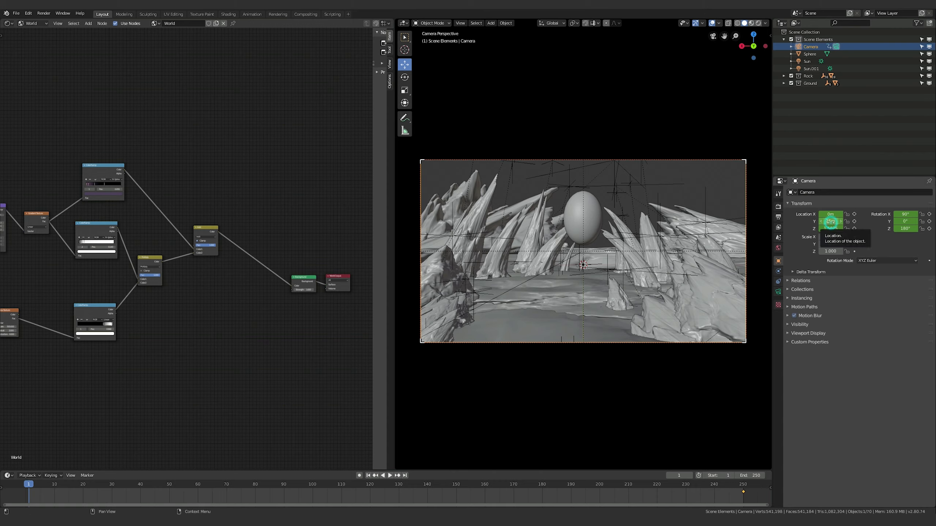
{"action": "left_click_drag", "start_coordinate": [830, 221], "coordinate": [834, 222]}
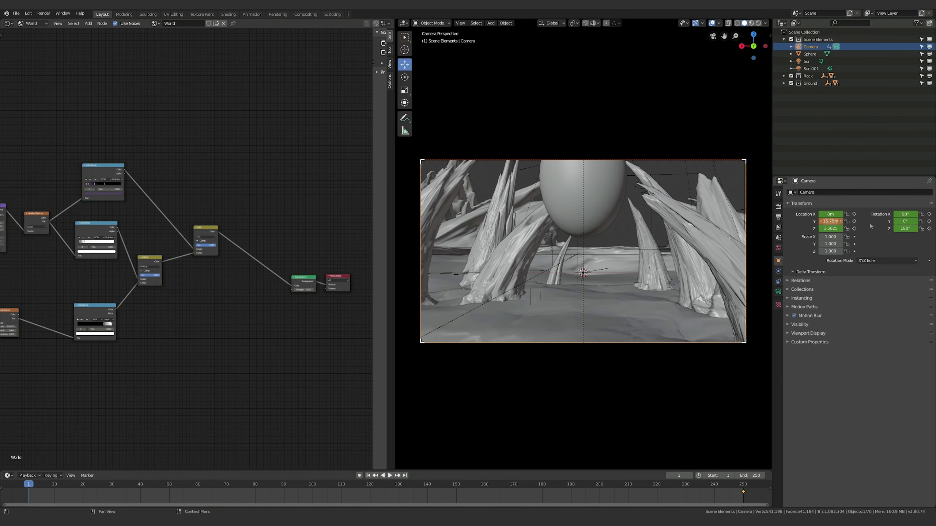
{"action": "left_click", "coordinate": [904, 215]}
{"action": "left_click_drag", "start_coordinate": [904, 214], "coordinate": [905, 214]}
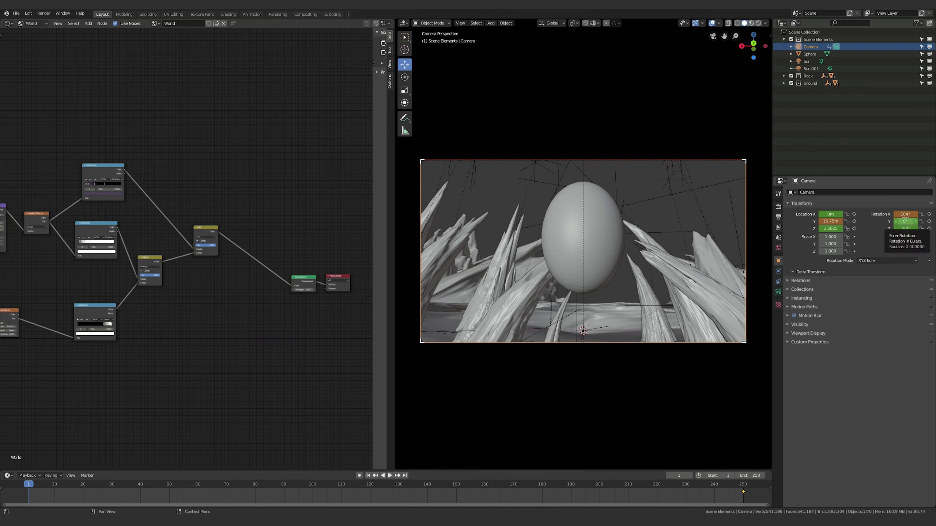
Step: Insert rotation and location keyframes for the camera at frame 1
{"action": "key", "text": "i"}
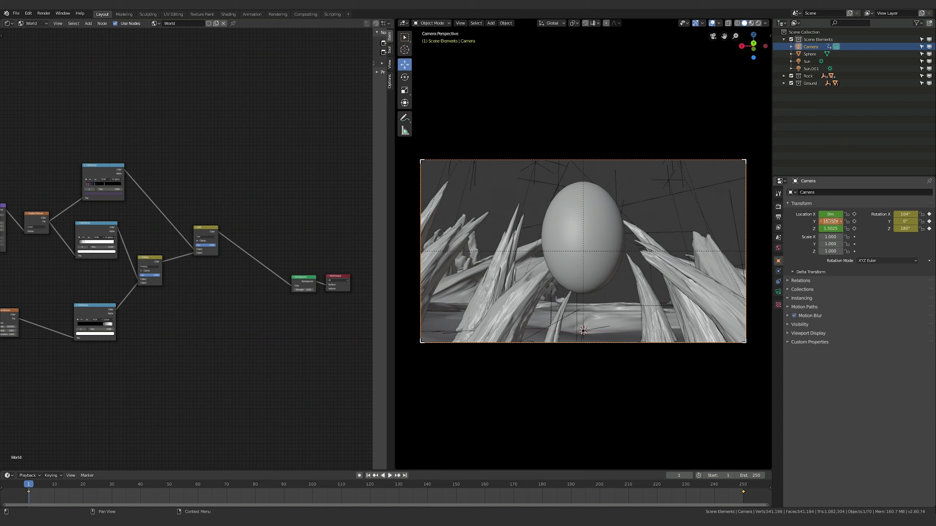
{"action": "key", "text": "i"}
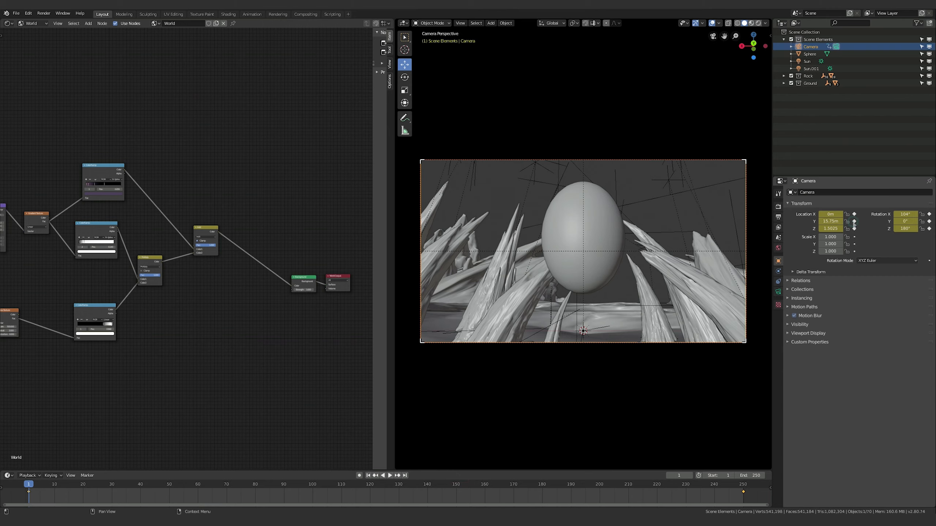
{"action": "left_click", "coordinate": [854, 222]}
{"action": "left_click", "coordinate": [855, 222]}
{"action": "left_click", "coordinate": [29, 494]}
Step: Play back the camera animation, stop it, and move the playhead to frame 130
{"action": "key", "text": "space"}
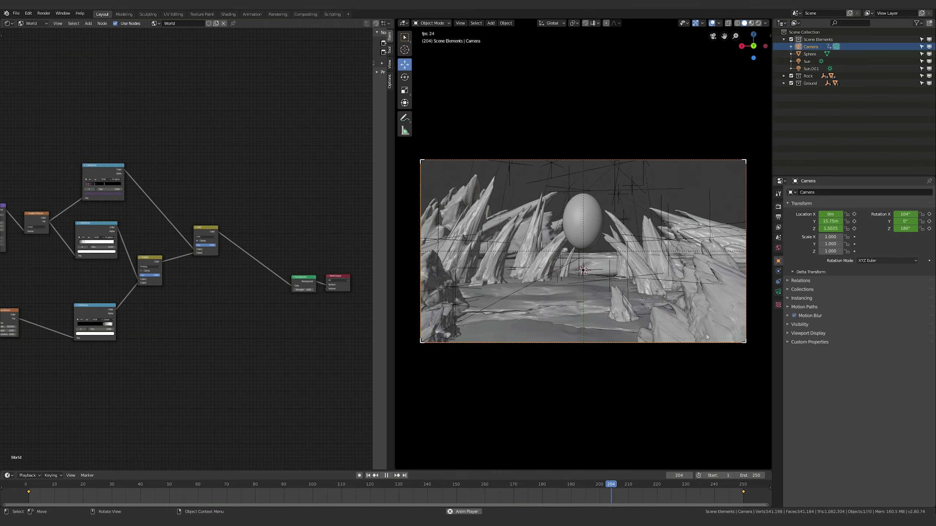
{"action": "key", "text": "space"}
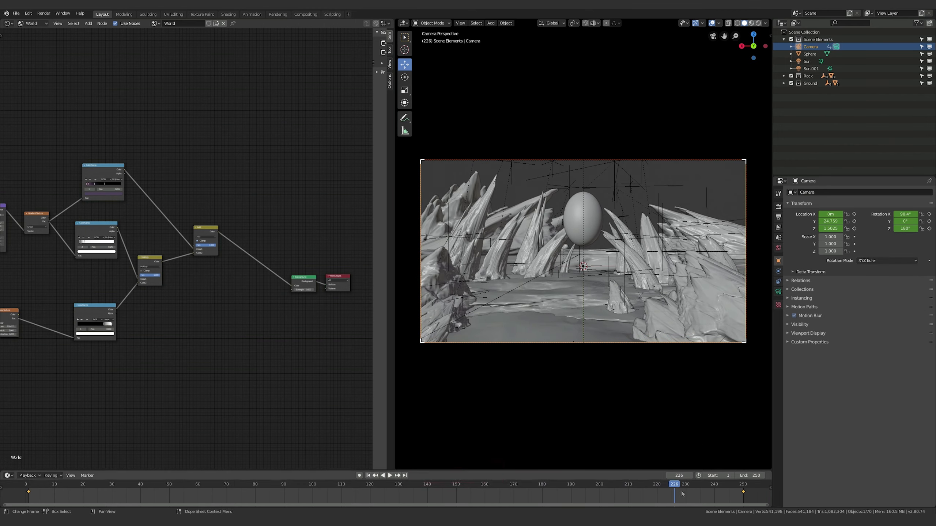
{"action": "left_click_drag", "start_coordinate": [674, 486], "coordinate": [373, 450]}
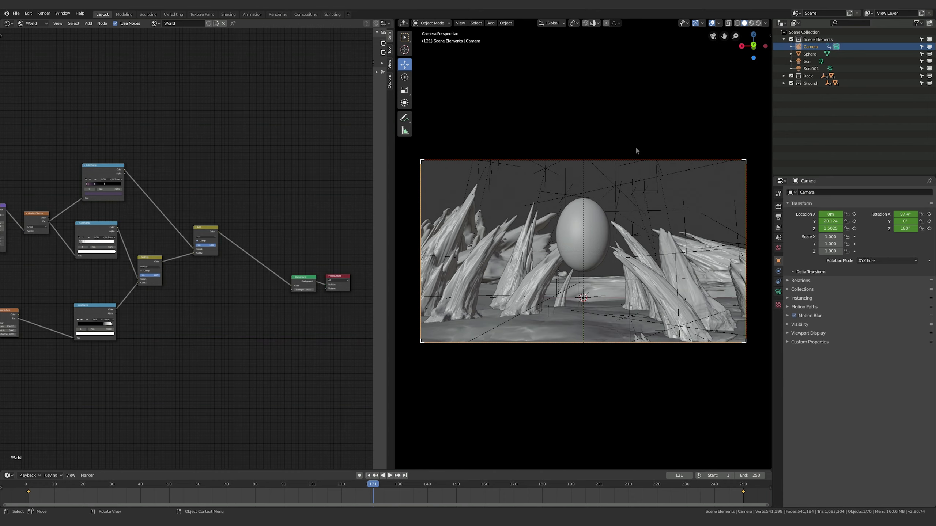
{"action": "left_click_drag", "start_coordinate": [382, 486], "coordinate": [398, 486]}
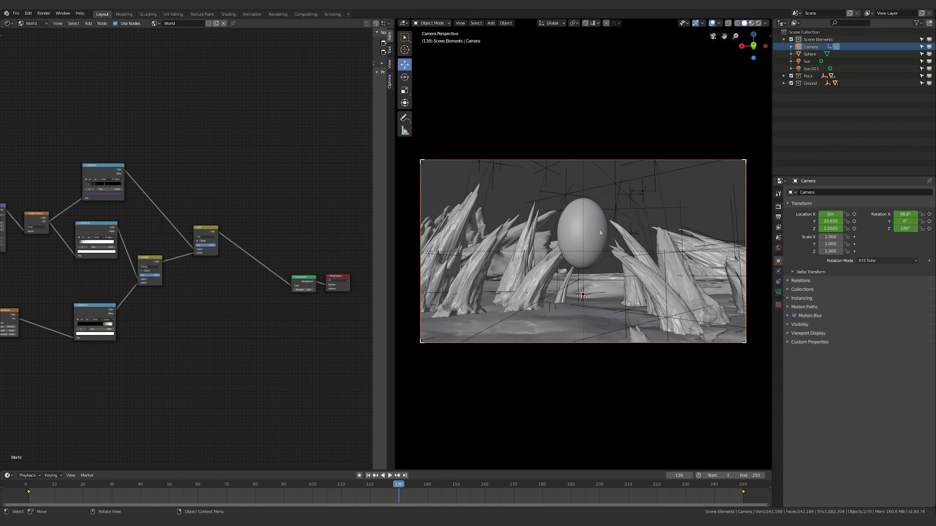
Step: Set a render region around the egg in the camera view and switch the viewport to Rendered shading
{"action": "key", "text": "ctrl+b"}
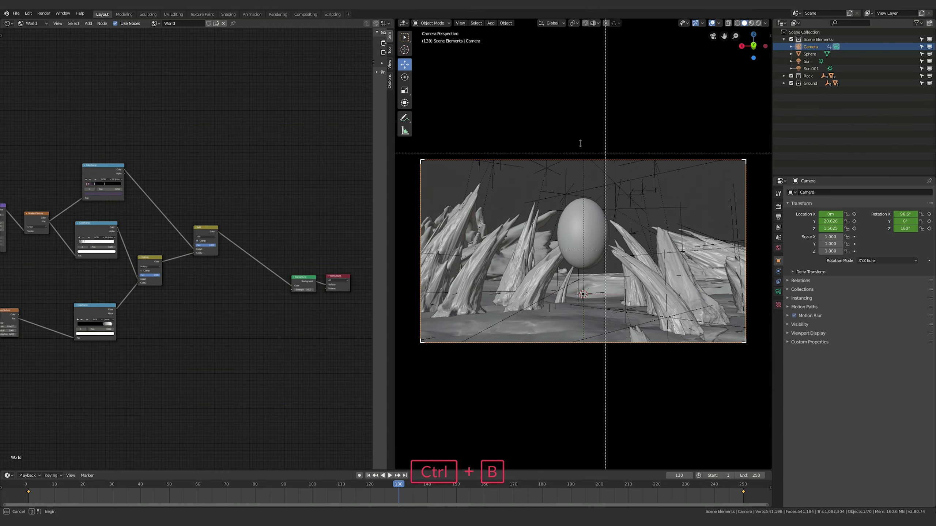
{"action": "left_click_drag", "start_coordinate": [545, 150], "coordinate": [627, 282]}
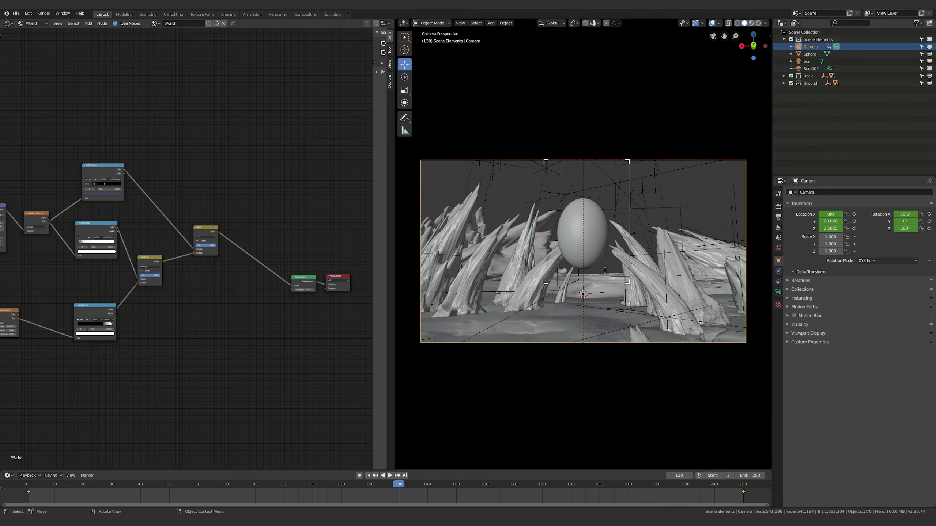
{"action": "key", "text": "z"}
{"action": "left_click", "coordinate": [614, 175]}
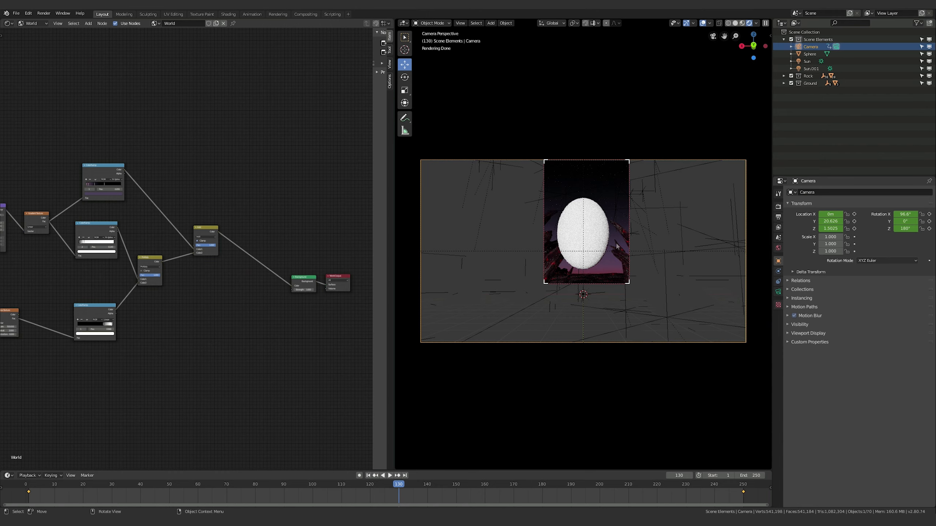
{"action": "key", "text": "g"}
{"action": "left_click", "coordinate": [489, 446]}
{"action": "key", "text": "ctrl+z"}
{"action": "left_click", "coordinate": [399, 486]}
Step: Insert a keyframe at frame 130 on the factor of the world shader's Add node
{"action": "middle_click_drag", "start_coordinate": [257, 394], "coordinate": [346, 409]}
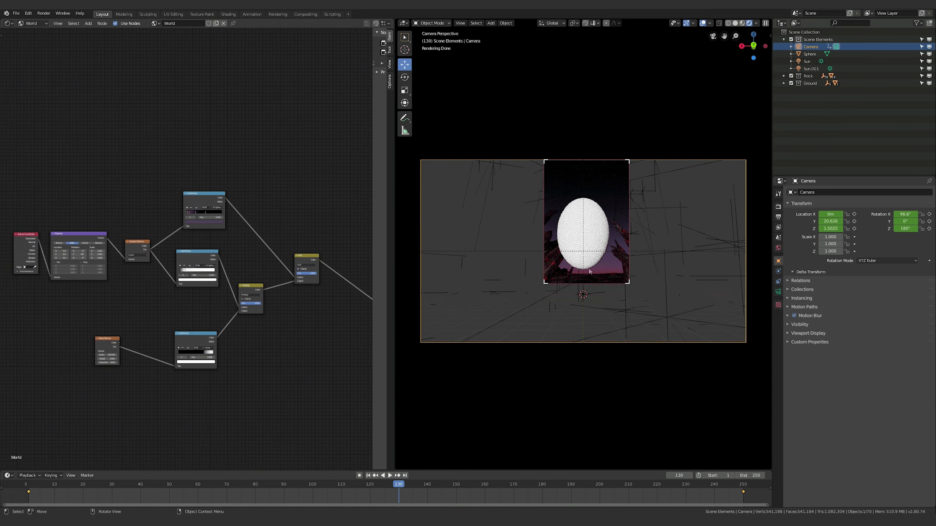
{"action": "scroll", "coordinate": [293, 364], "scroll_direction": "up", "scroll_amount": 4}
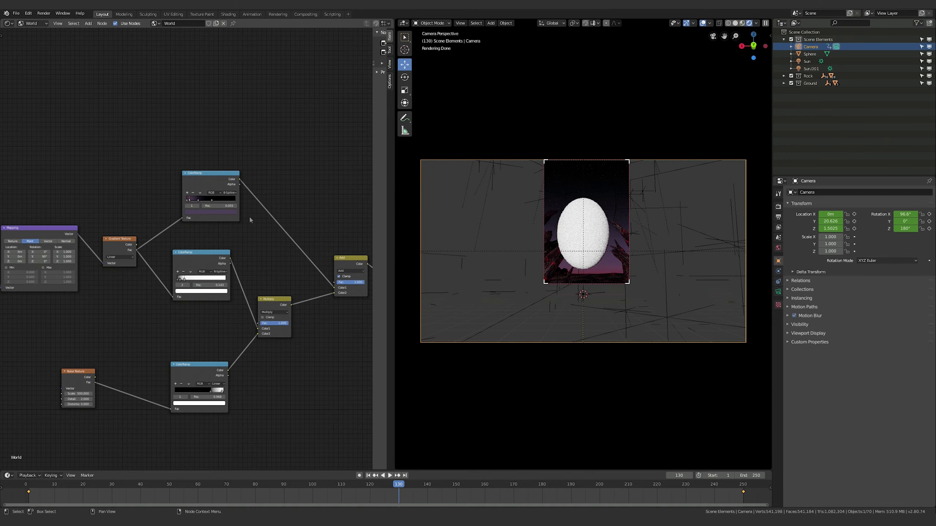
{"action": "middle_click_drag", "start_coordinate": [278, 253], "coordinate": [215, 313]}
{"action": "scroll", "coordinate": [322, 312], "scroll_direction": "up", "scroll_amount": 5}
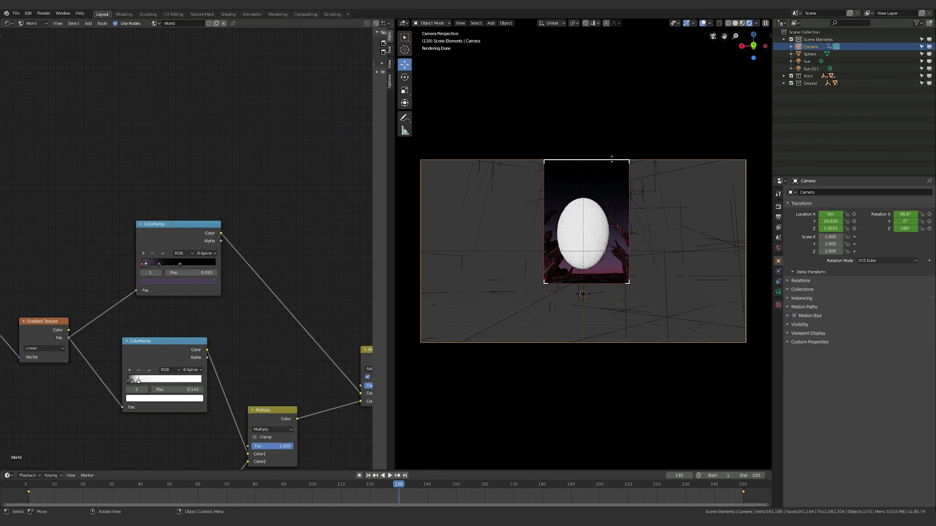
{"action": "middle_click_drag", "start_coordinate": [295, 360], "coordinate": [185, 306]}
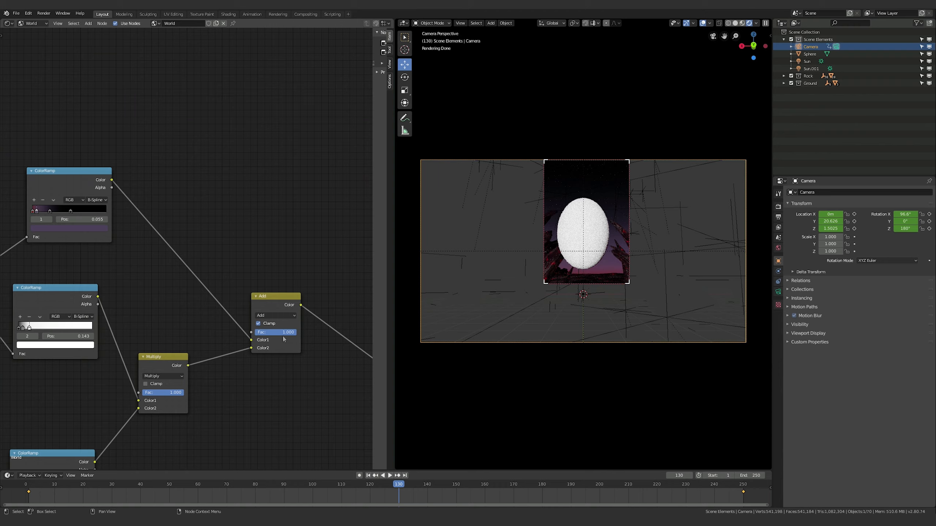
{"action": "left_click_drag", "start_coordinate": [288, 334], "coordinate": [323, 336]}
{"action": "middle_click_drag", "start_coordinate": [218, 156], "coordinate": [342, 221]}
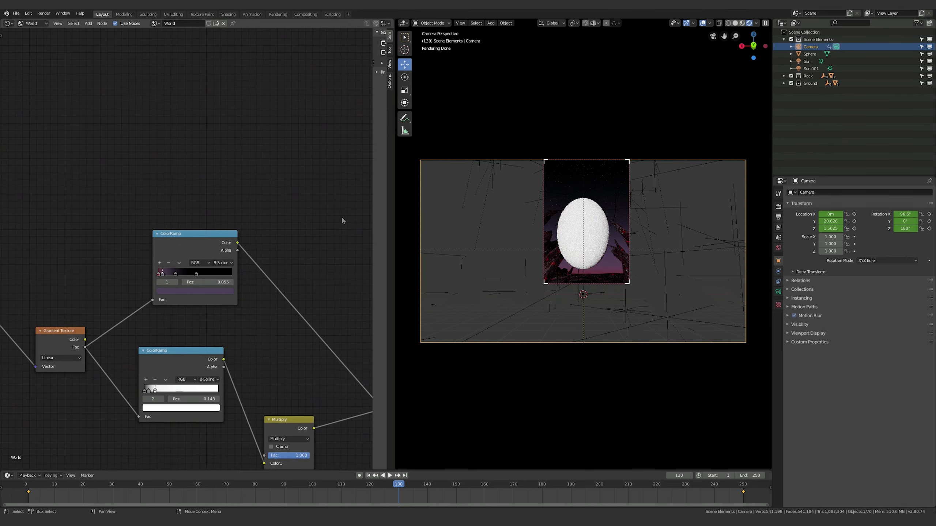
{"action": "middle_click_drag", "start_coordinate": [310, 253], "coordinate": [345, 232]}
{"action": "left_click", "coordinate": [217, 215]}
{"action": "middle_click_drag", "start_coordinate": [329, 269], "coordinate": [228, 232]}
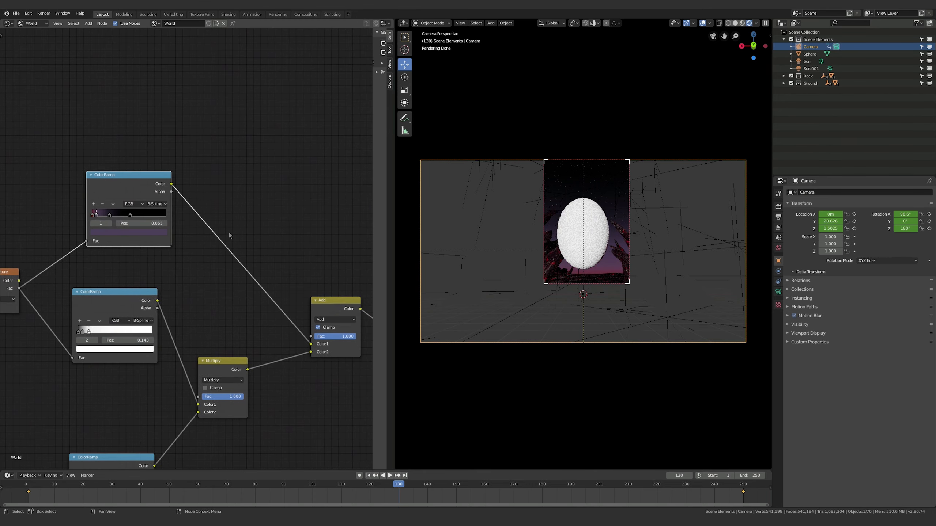
{"action": "middle_click_drag", "start_coordinate": [338, 287], "coordinate": [280, 272]}
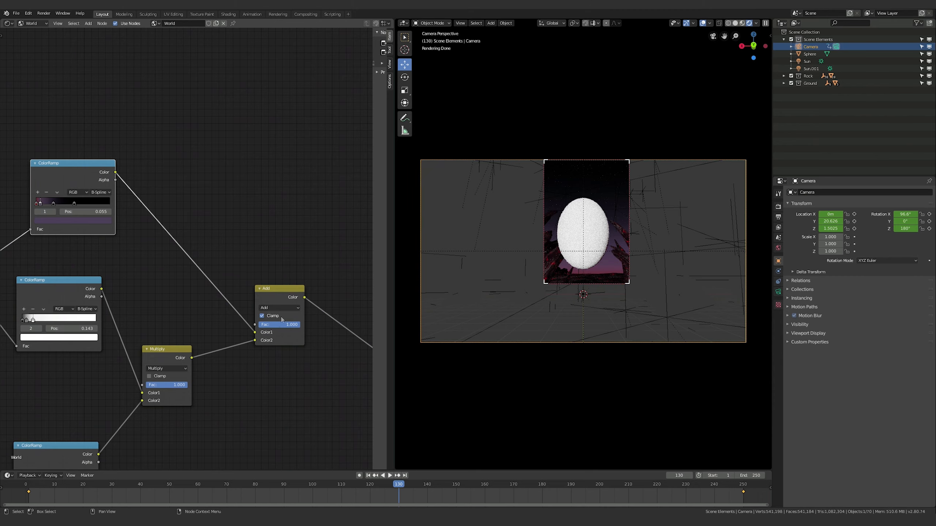
{"action": "key", "text": "i"}
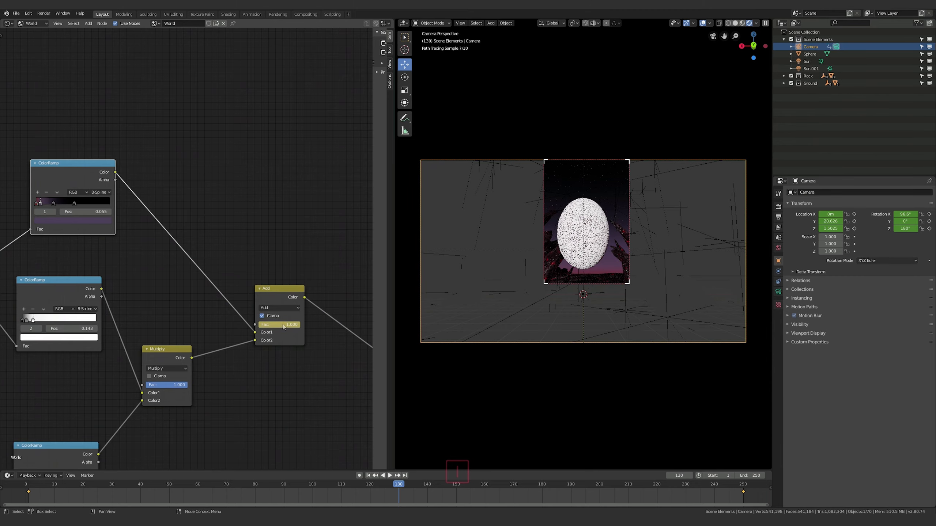
Step: Insert keyframes at frame 130 for the position and color of stop 0 on the upper sky ColorRamp
{"action": "middle_click_drag", "start_coordinate": [225, 215], "coordinate": [353, 256]}
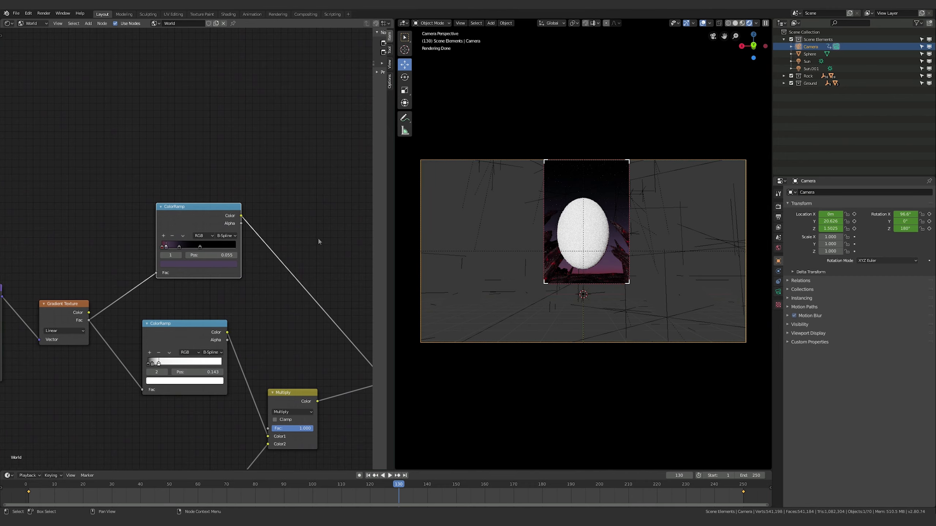
{"action": "right_click", "coordinate": [232, 264]}
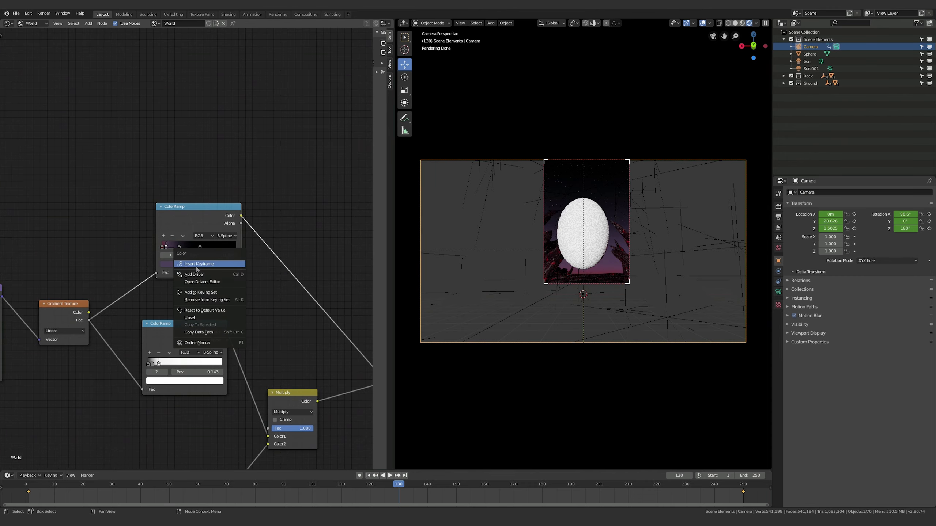
{"action": "left_click", "coordinate": [311, 225]}
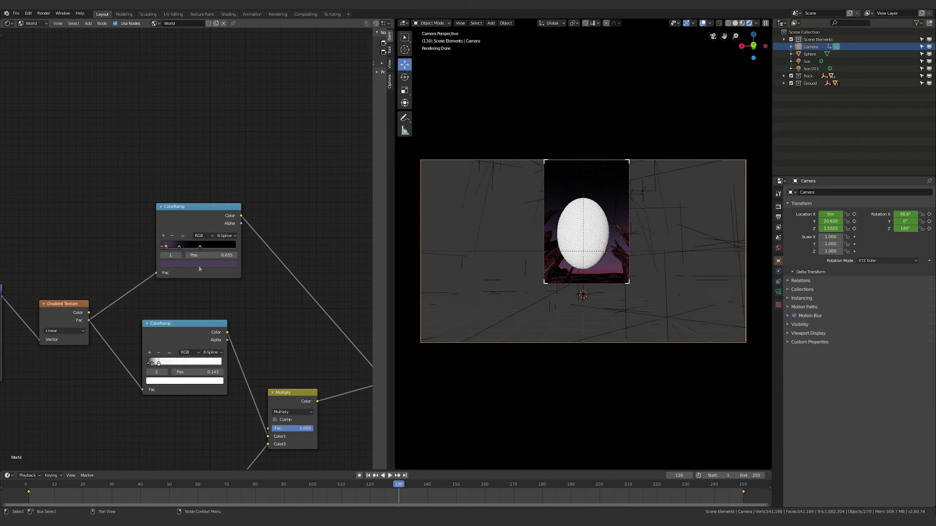
{"action": "left_click", "coordinate": [162, 247]}
{"action": "key", "text": "i"}
{"action": "key", "text": "i"}
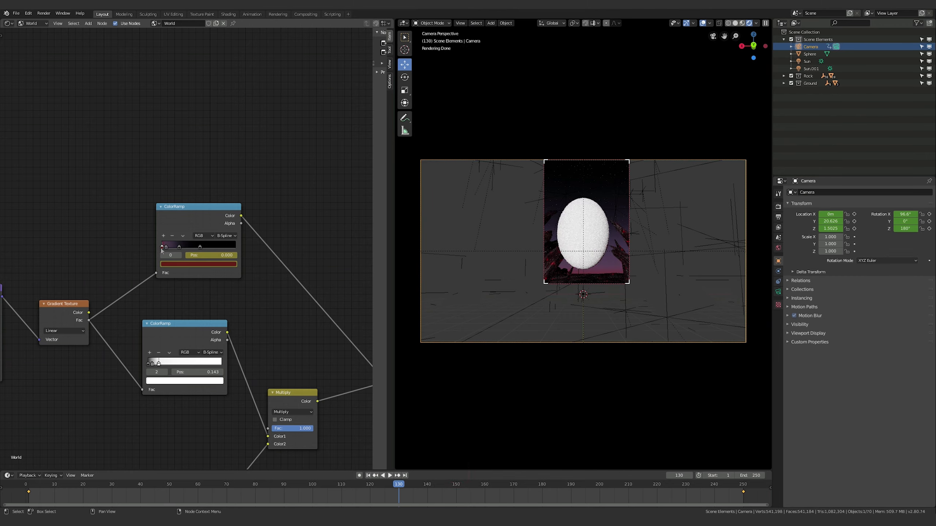
Step: Keyframe the position and color of stops 1, 2 and 3 on the upper sky ColorRamp at frame 130
{"action": "left_click", "coordinate": [166, 246]}
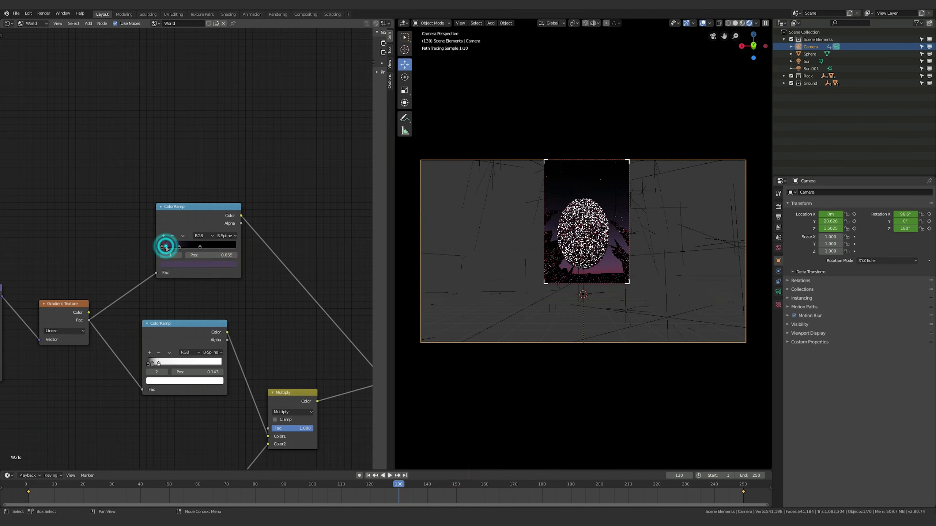
{"action": "key", "text": "i"}
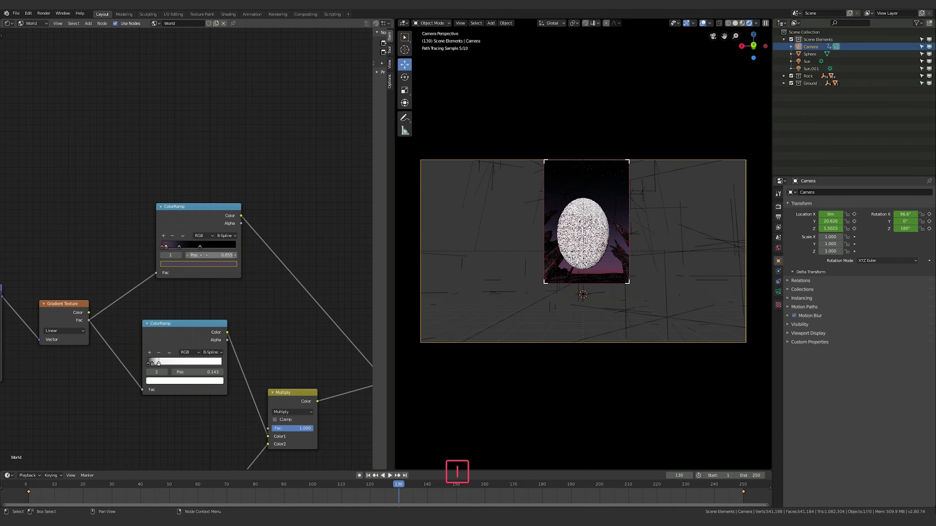
{"action": "left_click", "coordinate": [179, 247]}
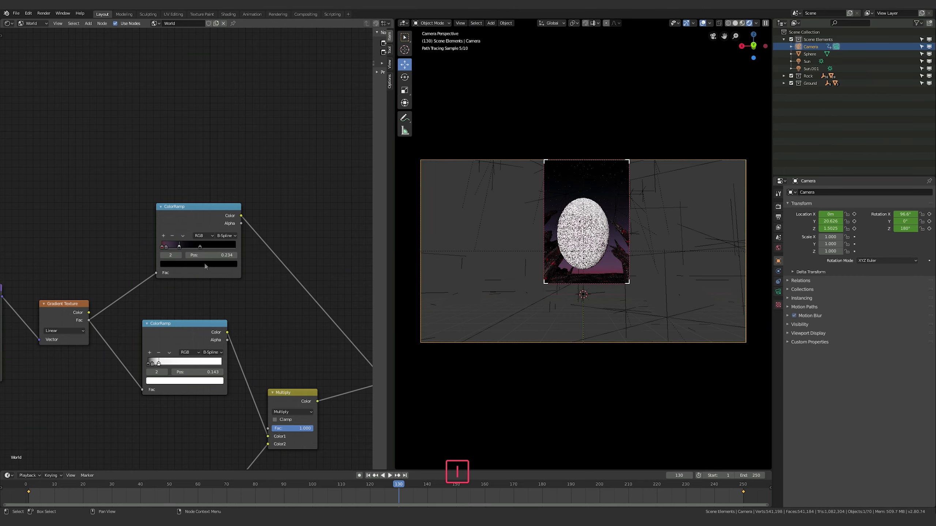
{"action": "left_click", "coordinate": [200, 246]}
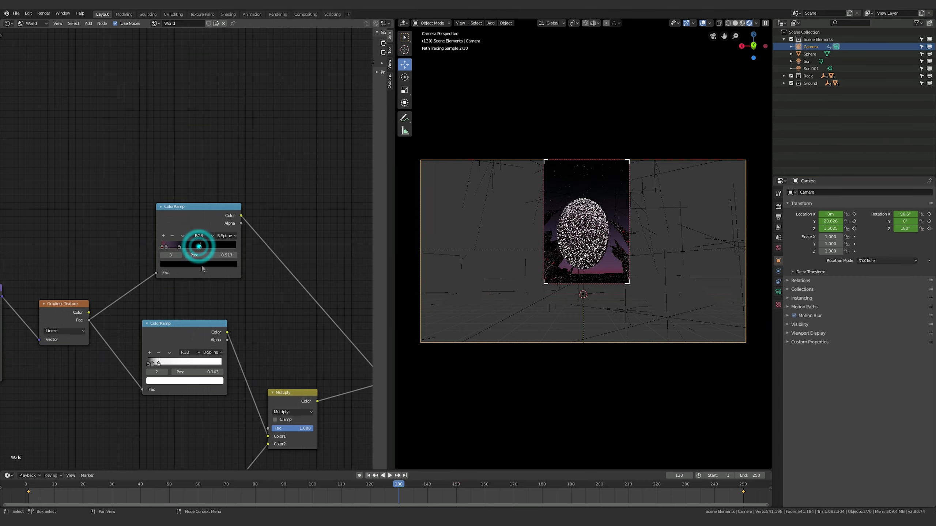
{"action": "key", "text": "i"}
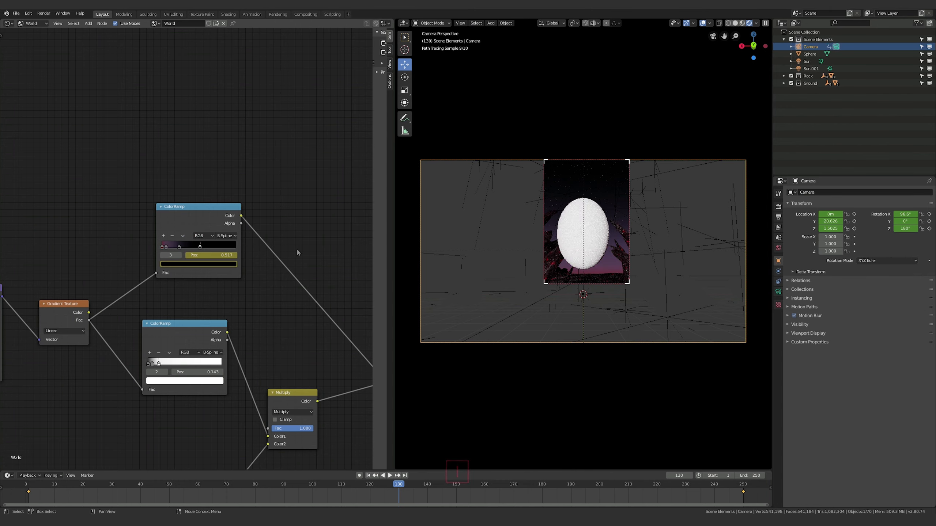
Step: At frame 1, hide the sphere in the viewport and redraw the render region as a central strip spanning the camera frame's full height
{"action": "left_click", "coordinate": [367, 476]}
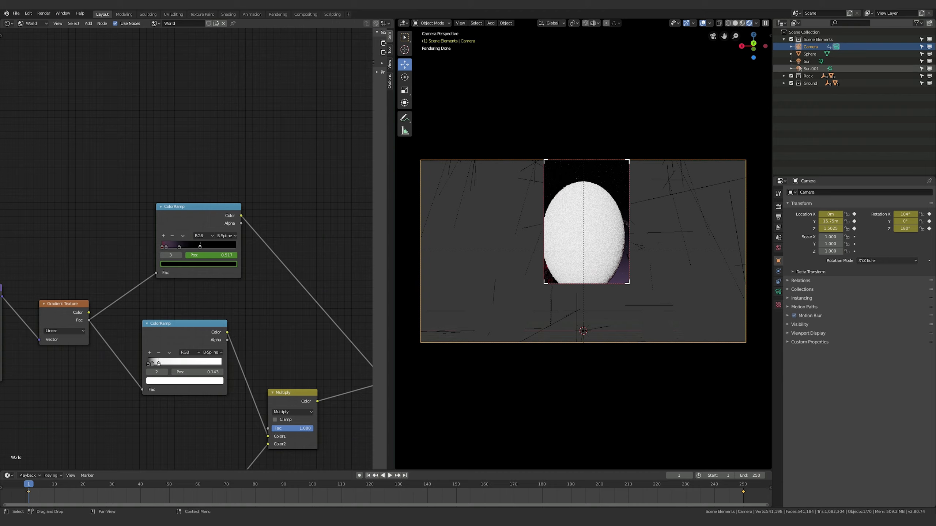
{"action": "left_click", "coordinate": [928, 54]}
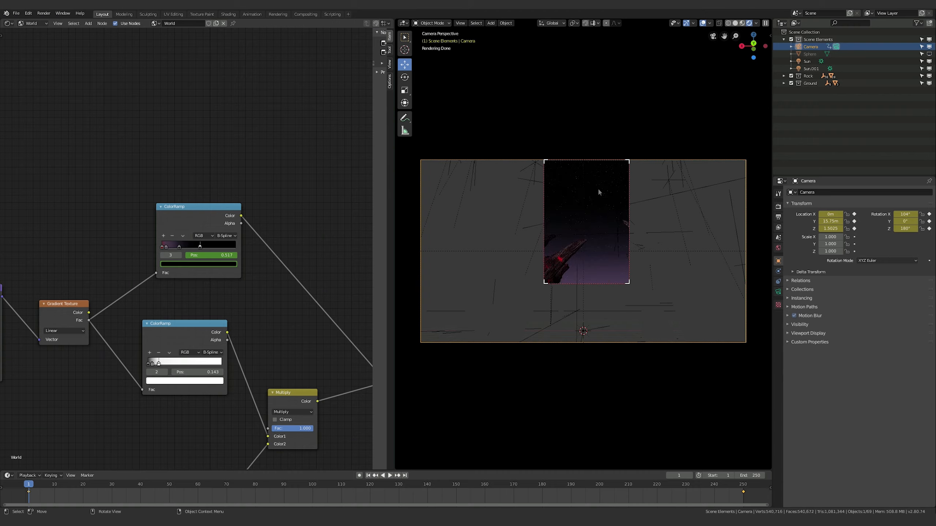
{"action": "key", "text": "ctrl+b"}
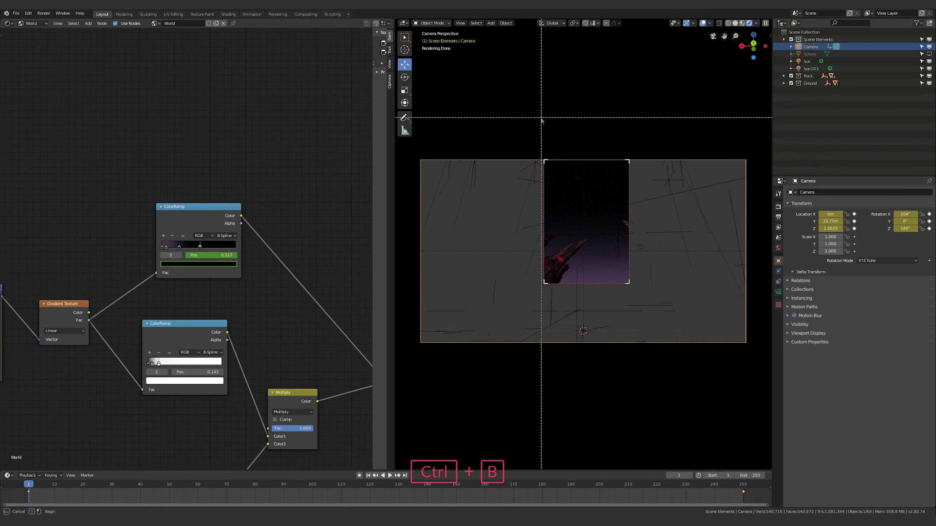
{"action": "left_click_drag", "start_coordinate": [539, 131], "coordinate": [634, 353]}
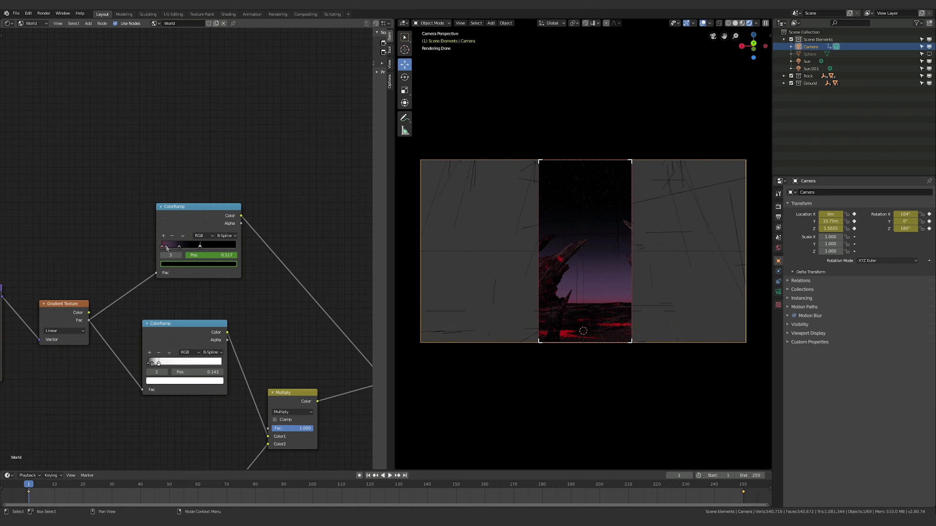
Step: On the upper sky ColorRamp, move stop 1 to 0.123, stop 2 to 0.457 and stop 3 to the far end
{"action": "left_click_drag", "start_coordinate": [167, 248], "coordinate": [248, 247]}
{"action": "left_click_drag", "start_coordinate": [184, 246], "coordinate": [196, 246]}
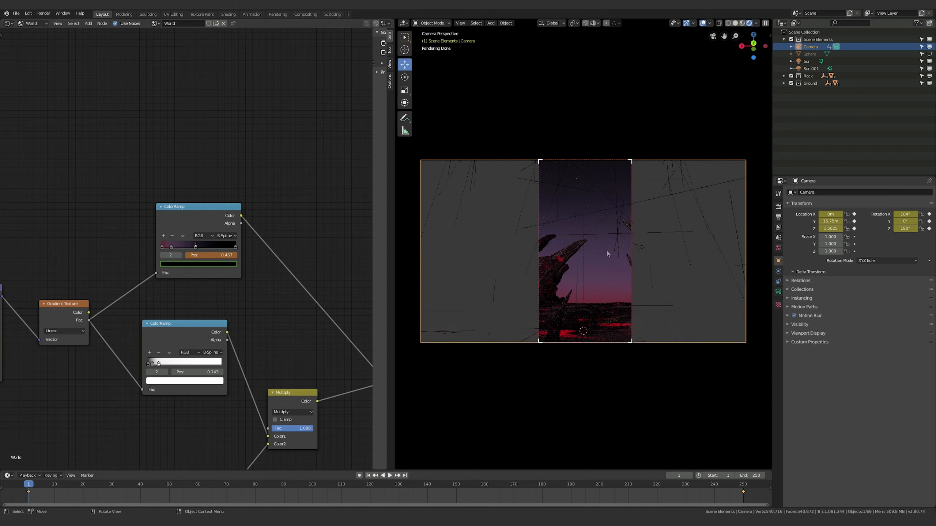
Step: Reduce the color saturation of stop 0 on the upper sky ColorRamp to 0.211
{"action": "left_click", "coordinate": [162, 247]}
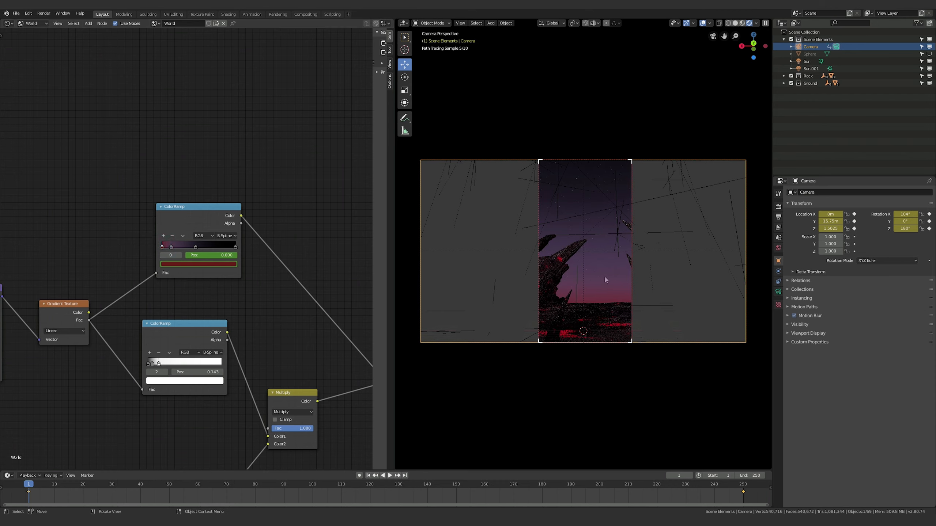
{"action": "left_click", "coordinate": [208, 264]}
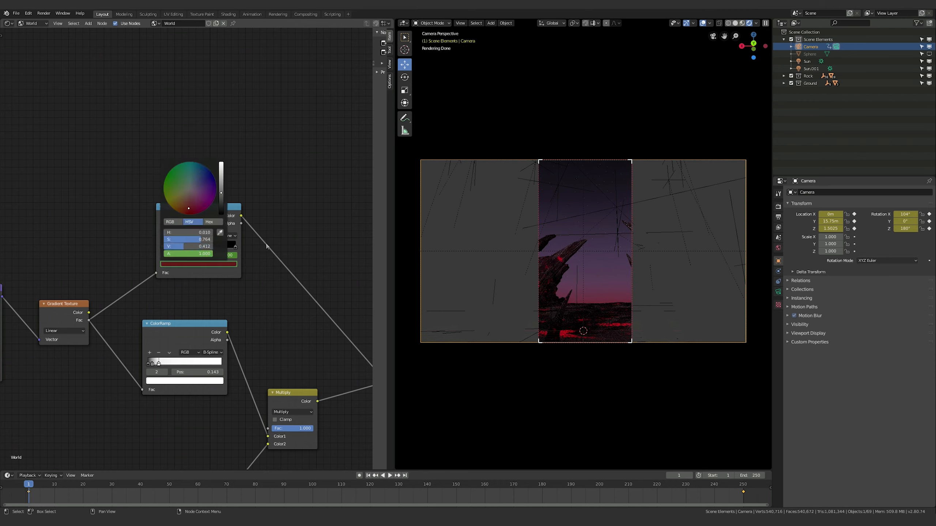
{"action": "left_click", "coordinate": [214, 264]}
{"action": "left_click_drag", "start_coordinate": [202, 243], "coordinate": [200, 242]}
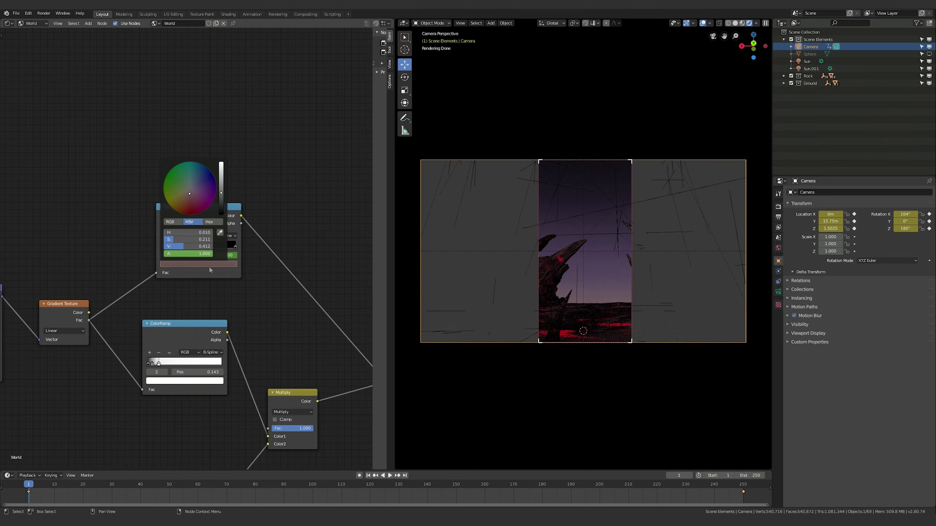
Step: Set the color saturation of stop 1 on the upper sky ColorRamp to 0.139 and raise its brightness
{"action": "left_click", "coordinate": [171, 247]}
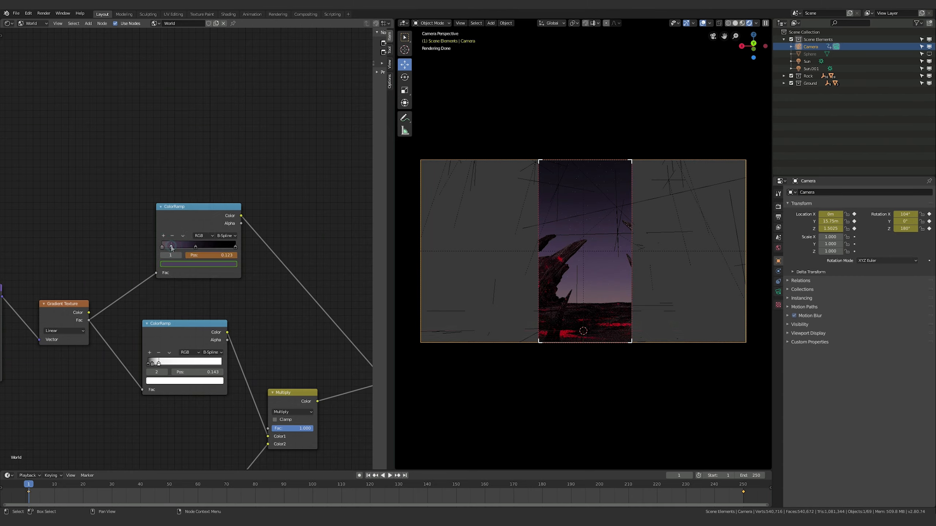
{"action": "left_click", "coordinate": [192, 264]}
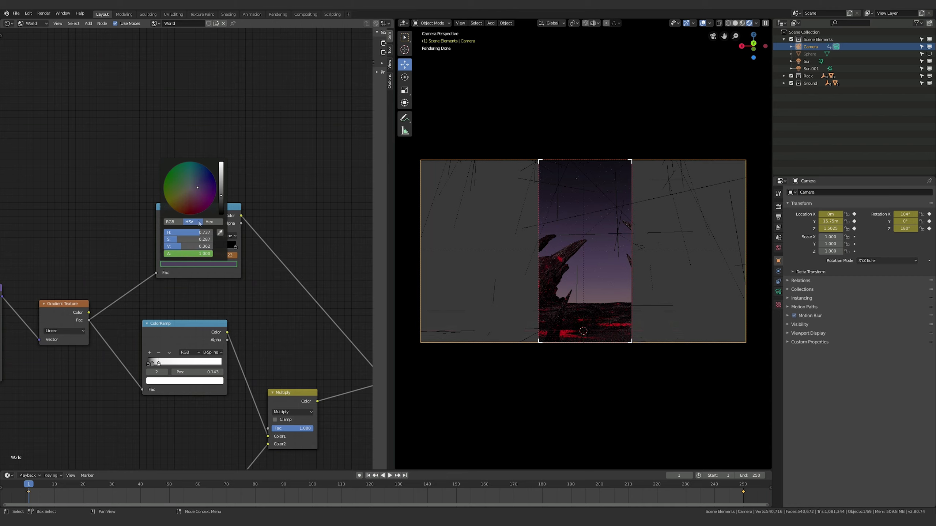
{"action": "left_click_drag", "start_coordinate": [178, 242], "coordinate": [170, 242]}
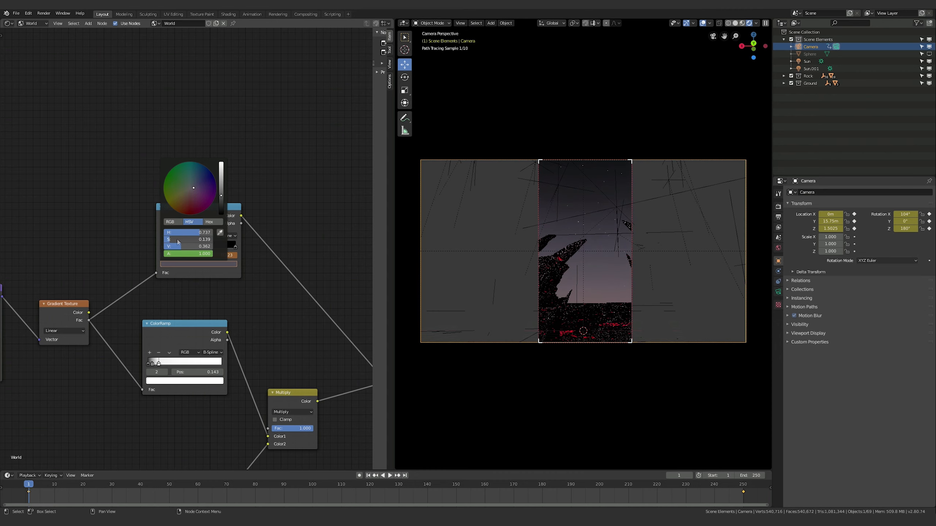
{"action": "left_click_drag", "start_coordinate": [178, 242], "coordinate": [173, 242]}
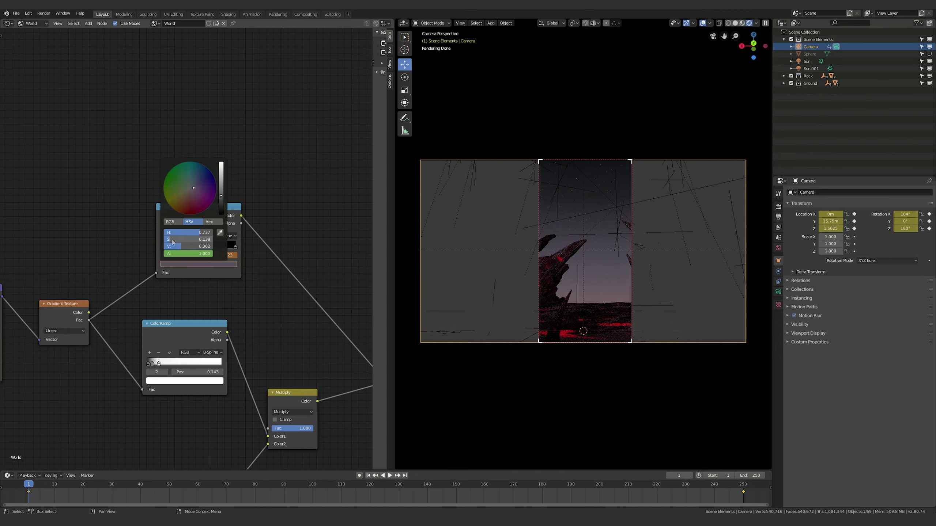
{"action": "left_click", "coordinate": [209, 264]}
{"action": "scroll", "coordinate": [204, 265], "scroll_direction": "up", "scroll_amount": 3}
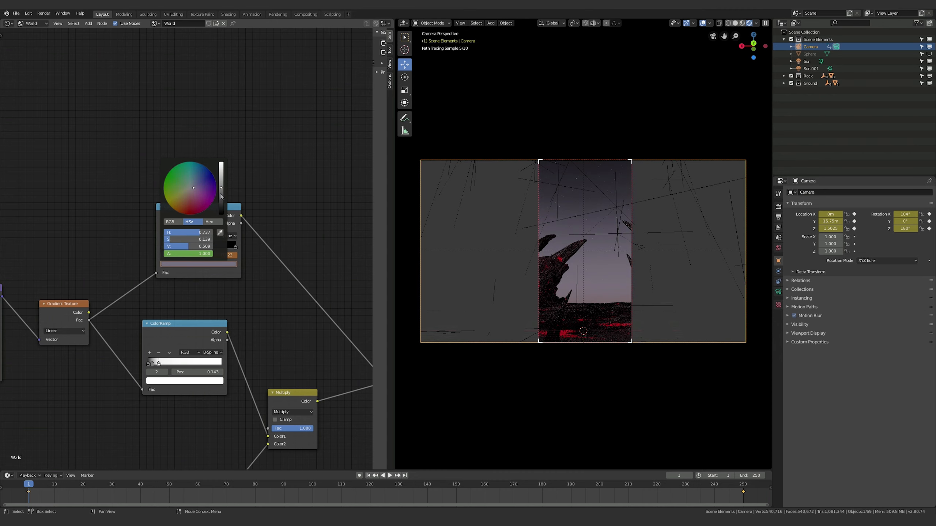
{"action": "scroll", "coordinate": [221, 191], "scroll_direction": "up", "scroll_amount": 3}
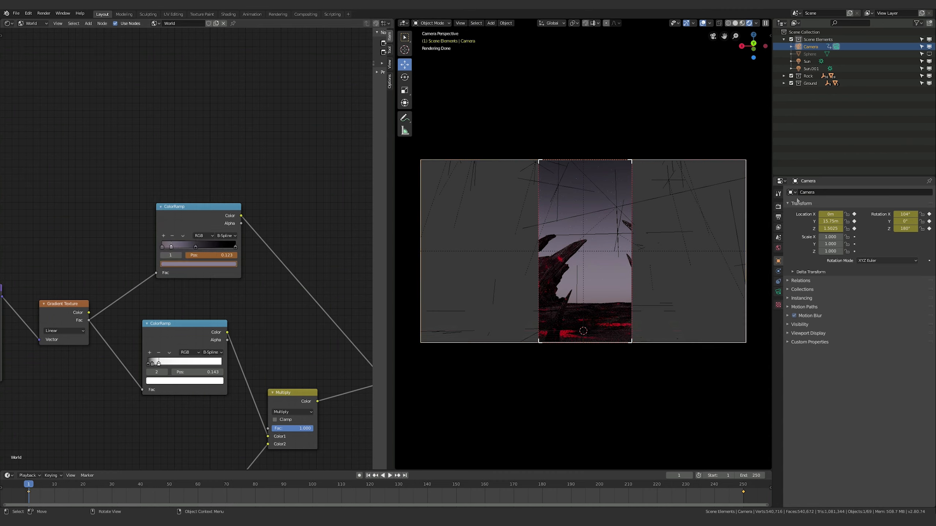
Step: Keyframe the position and color of stops 0, 1, 2 and 3 on the upper sky ColorRamp at frame 1, and save the file
{"action": "left_click", "coordinate": [161, 247]}
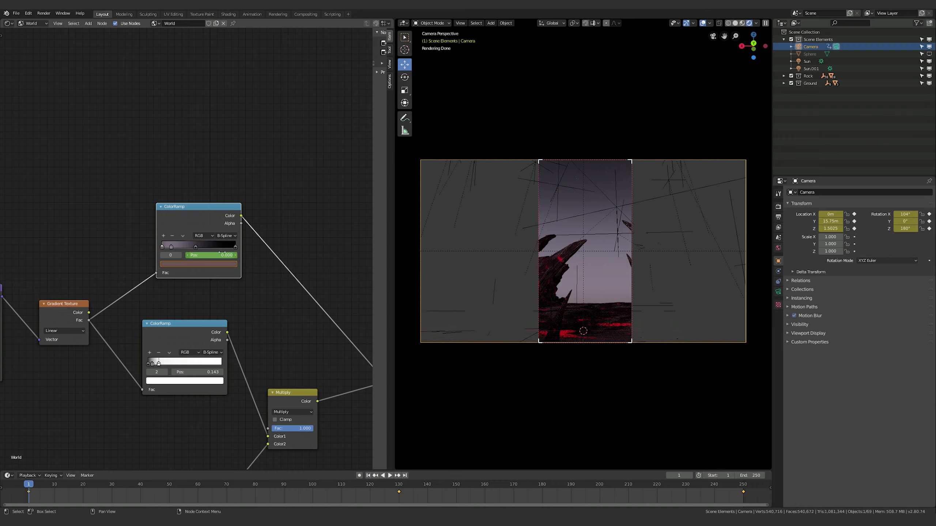
{"action": "key", "text": "i"}
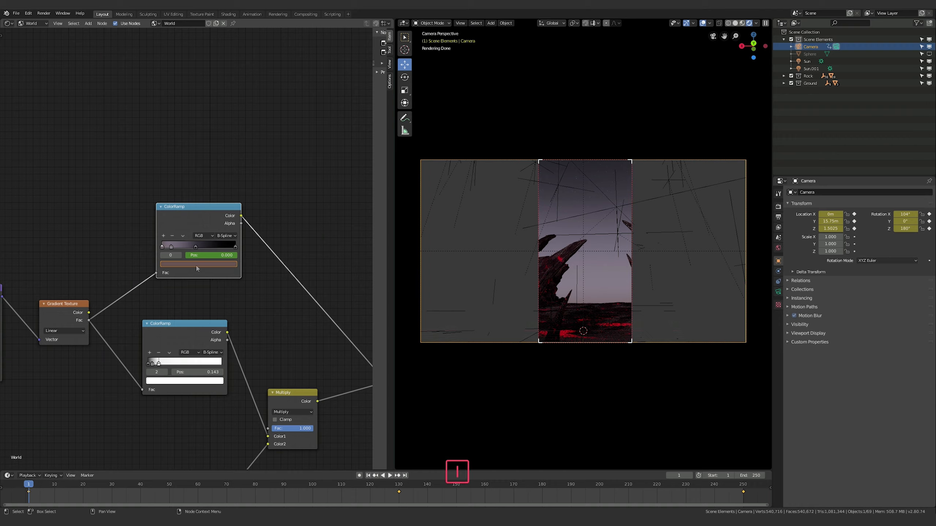
{"action": "left_click", "coordinate": [171, 247]}
{"action": "key", "text": "i"}
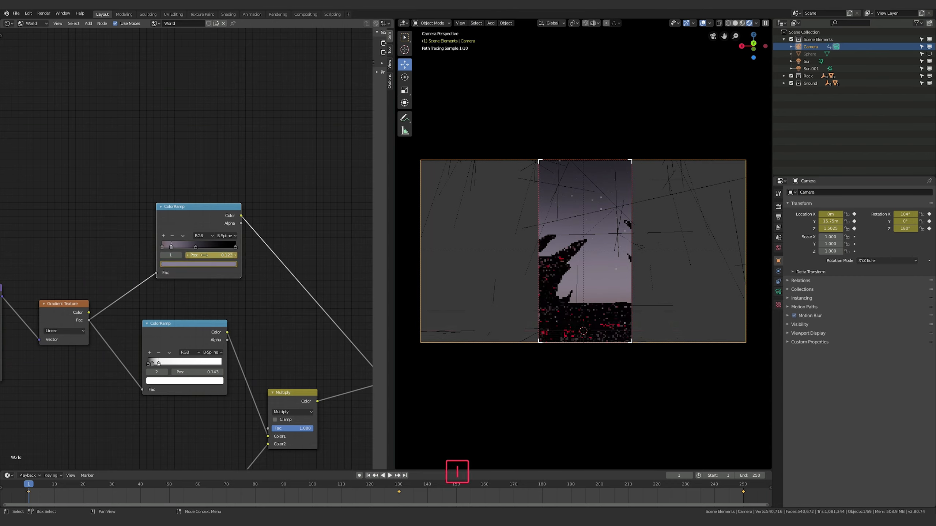
{"action": "left_click", "coordinate": [195, 247]}
{"action": "key", "text": "i"}
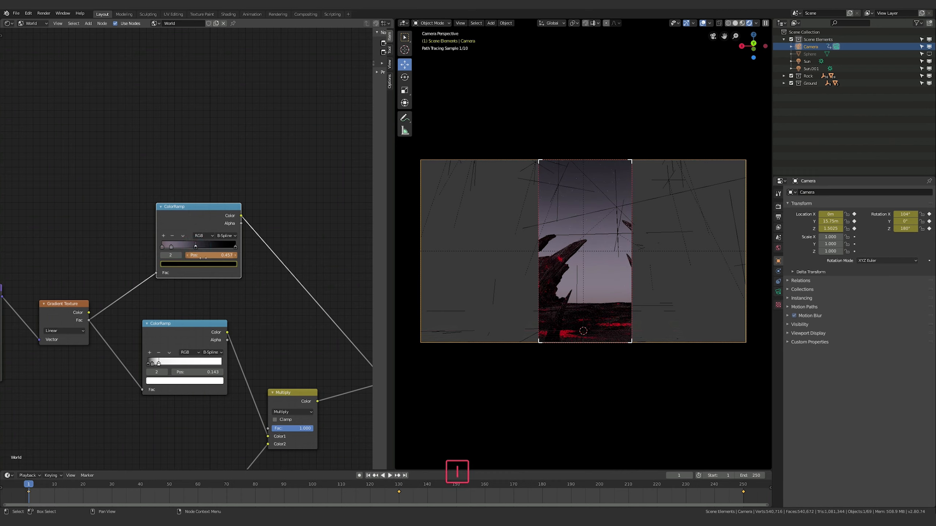
{"action": "left_click", "coordinate": [236, 246]}
{"action": "key", "text": "i"}
{"action": "left_click", "coordinate": [287, 188]}
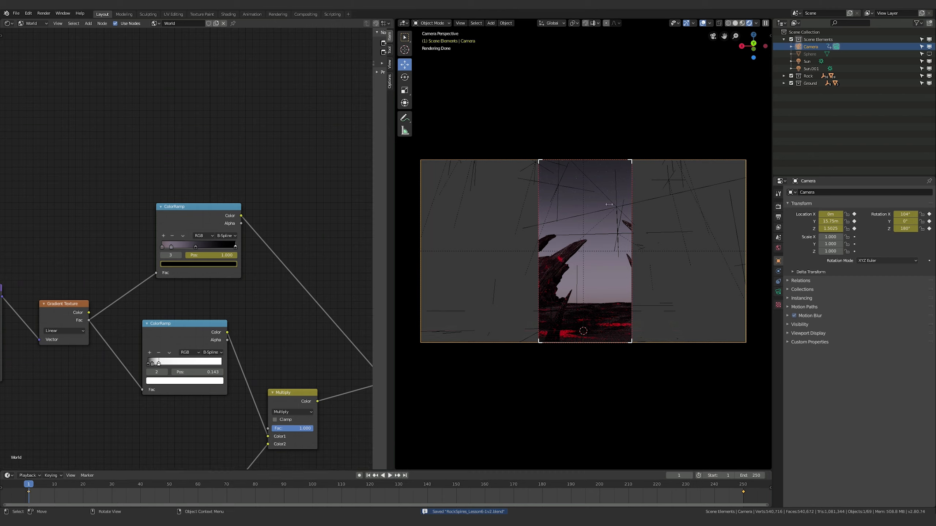
Step: Switch the viewport to solid shading and redraw the render region to cover the whole camera frame
{"action": "key", "text": "z"}
{"action": "left_click", "coordinate": [677, 280]}
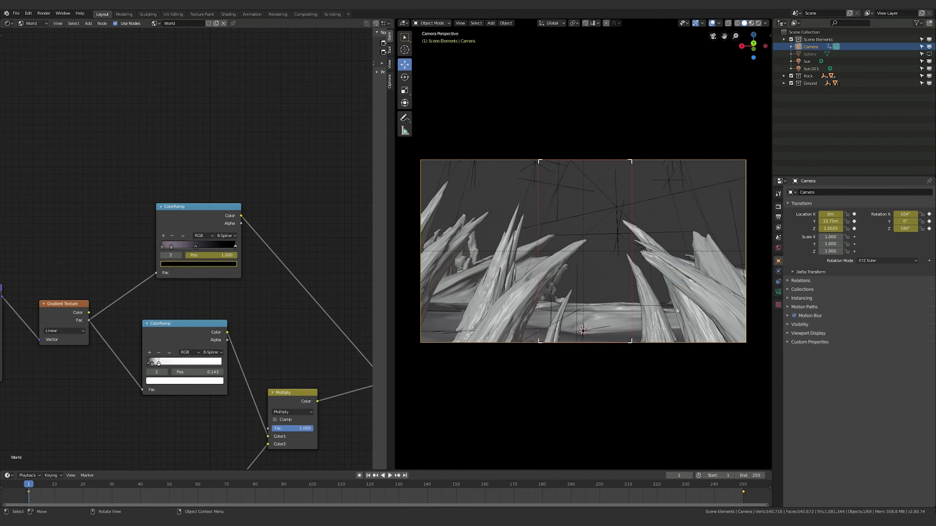
{"action": "key", "text": "ctrl+b"}
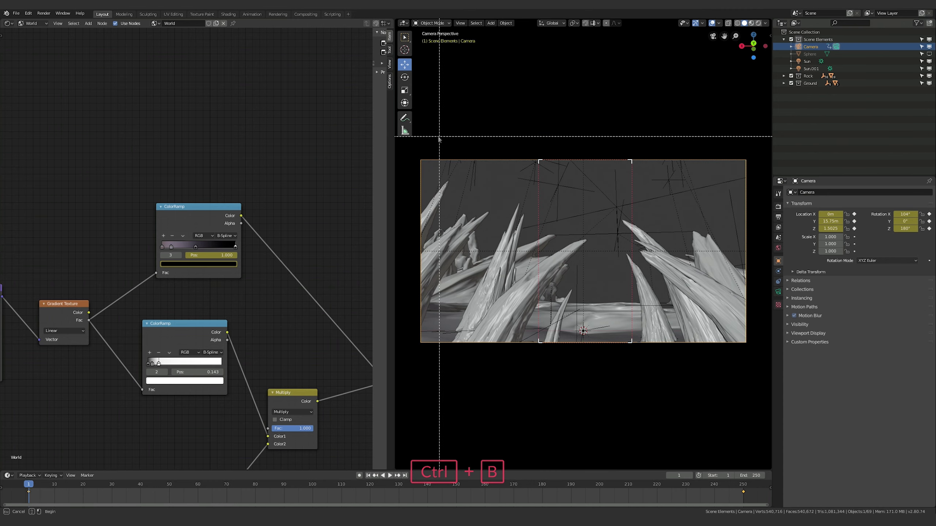
{"action": "left_click_drag", "start_coordinate": [413, 151], "coordinate": [762, 356]}
Step: Change the scene's render engine to Eevee and play the animation in rendered shading
{"action": "left_click", "coordinate": [778, 207]}
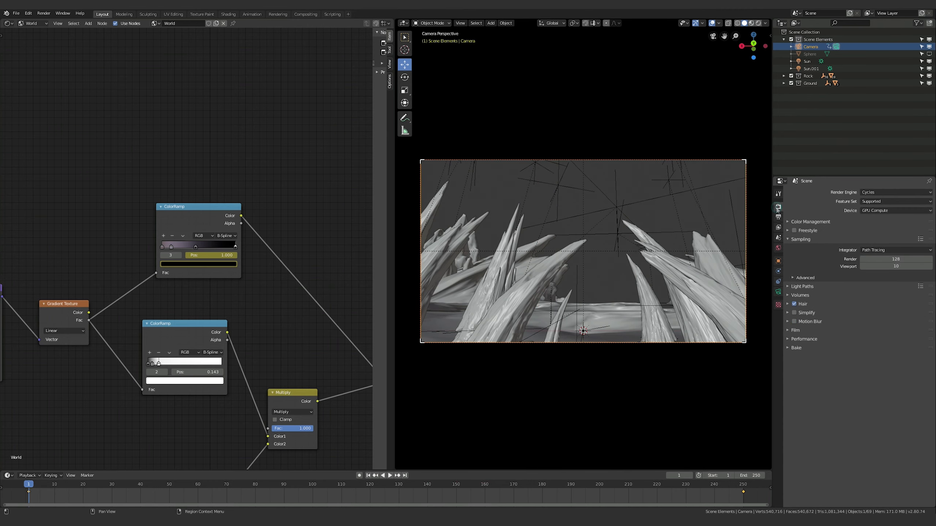
{"action": "left_click", "coordinate": [883, 192]}
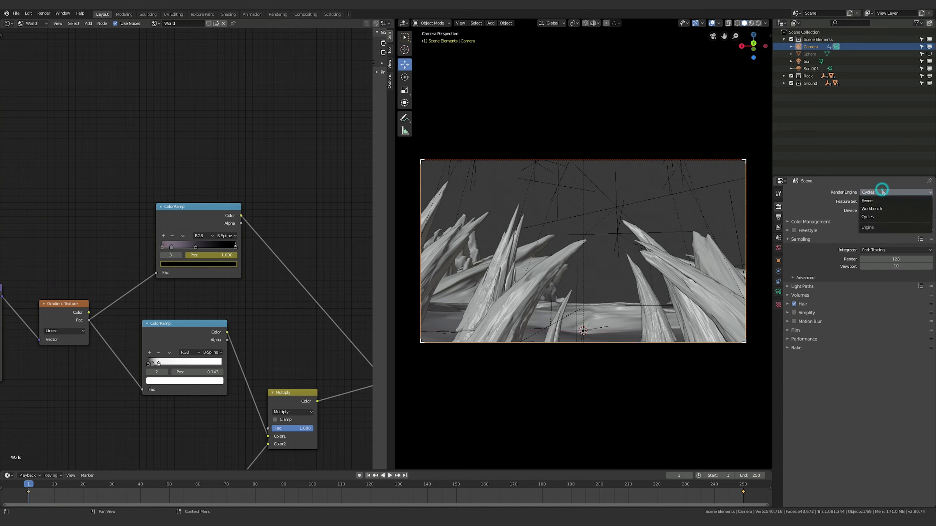
{"action": "left_click", "coordinate": [879, 201]}
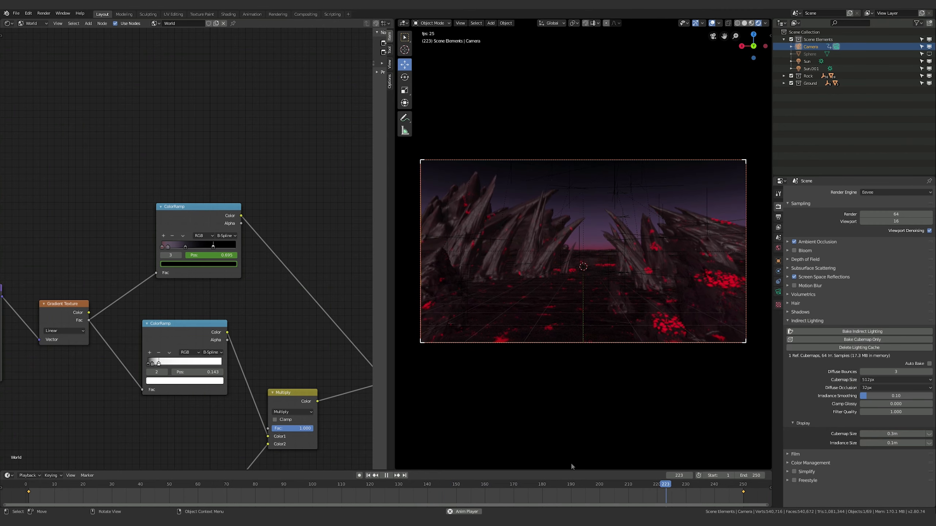
Step: Show the sphere in the viewport again and hide the viewport overlays while the animation plays
{"action": "left_click", "coordinate": [929, 54]}
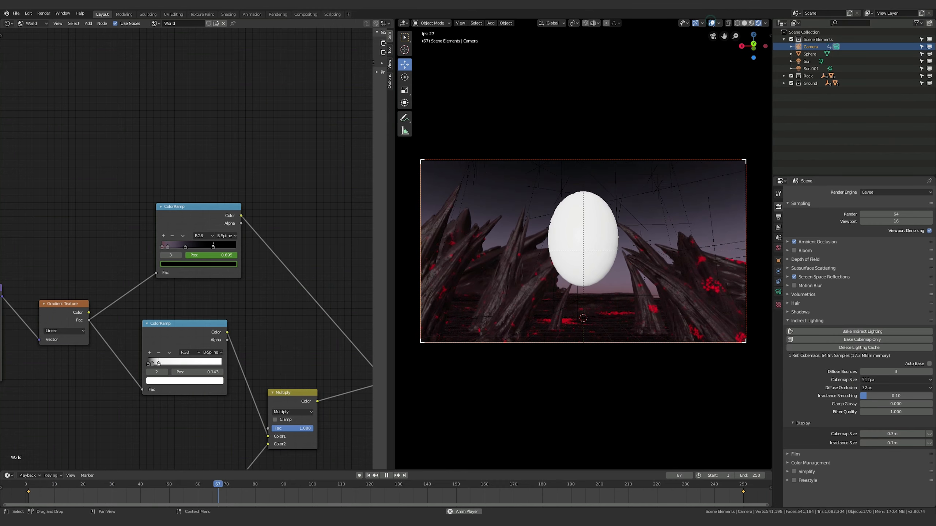
{"action": "left_click", "coordinate": [695, 23]}
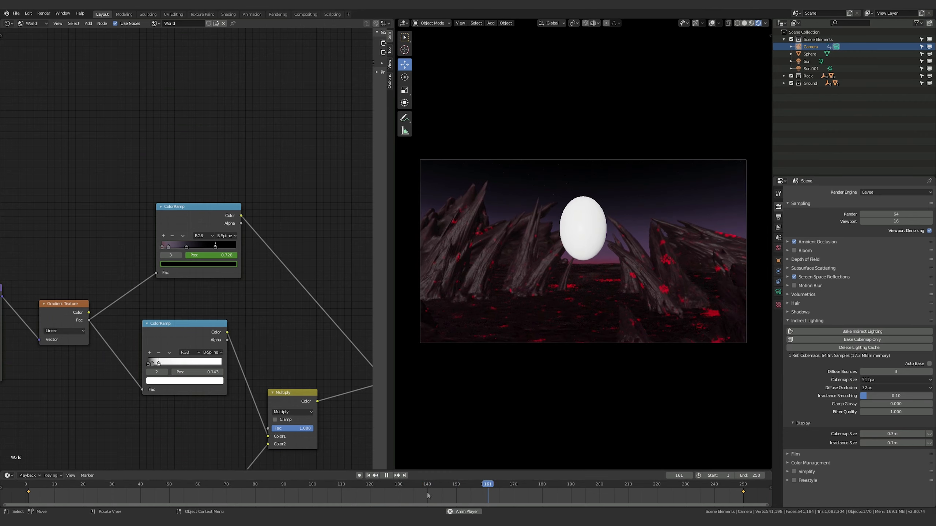
Step: Return to frame 1, keyframe the sky's Add node factor at 0.467 and replay the animation
{"action": "left_click", "coordinate": [386, 475]}
{"action": "left_click", "coordinate": [368, 476]}
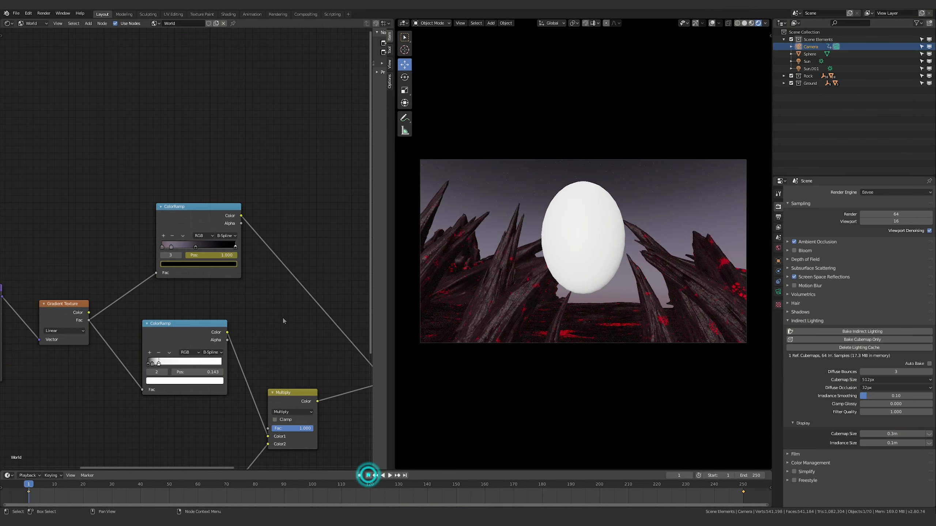
{"action": "middle_click_drag", "start_coordinate": [284, 319], "coordinate": [84, 247]}
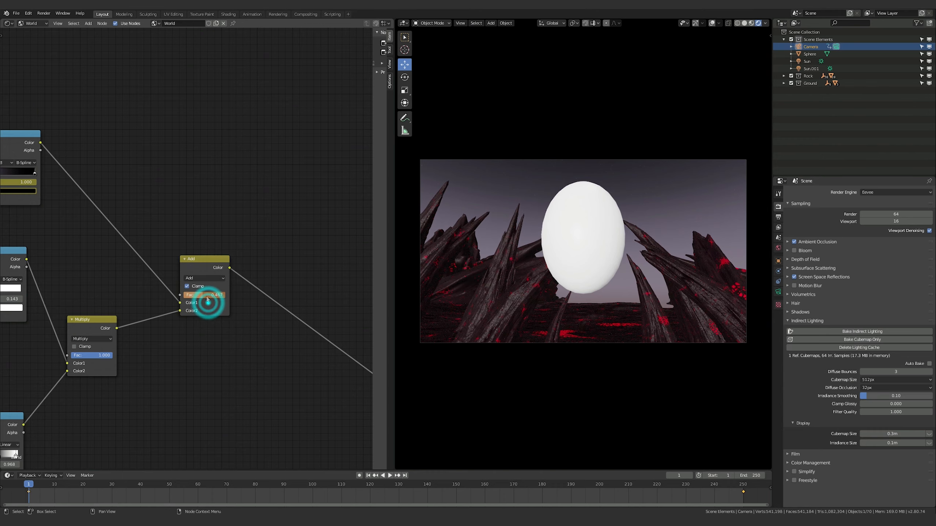
{"action": "key", "text": "space"}
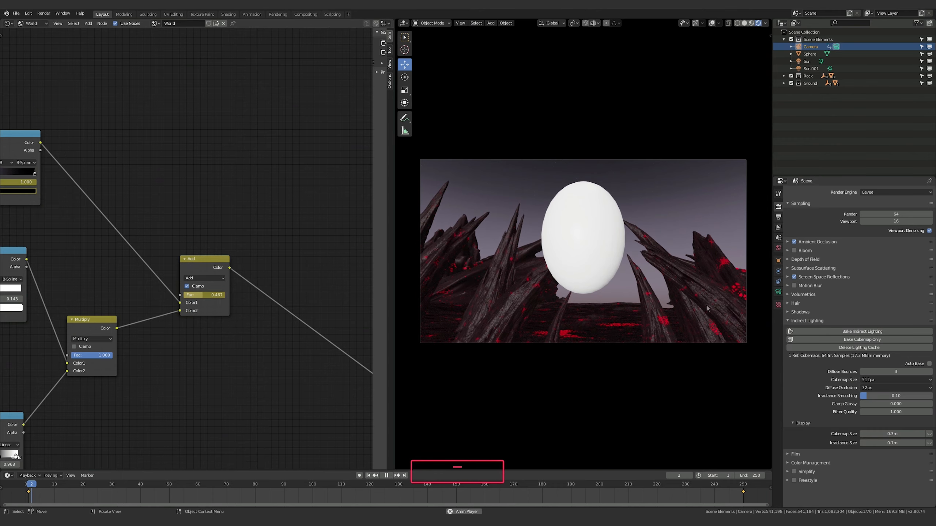